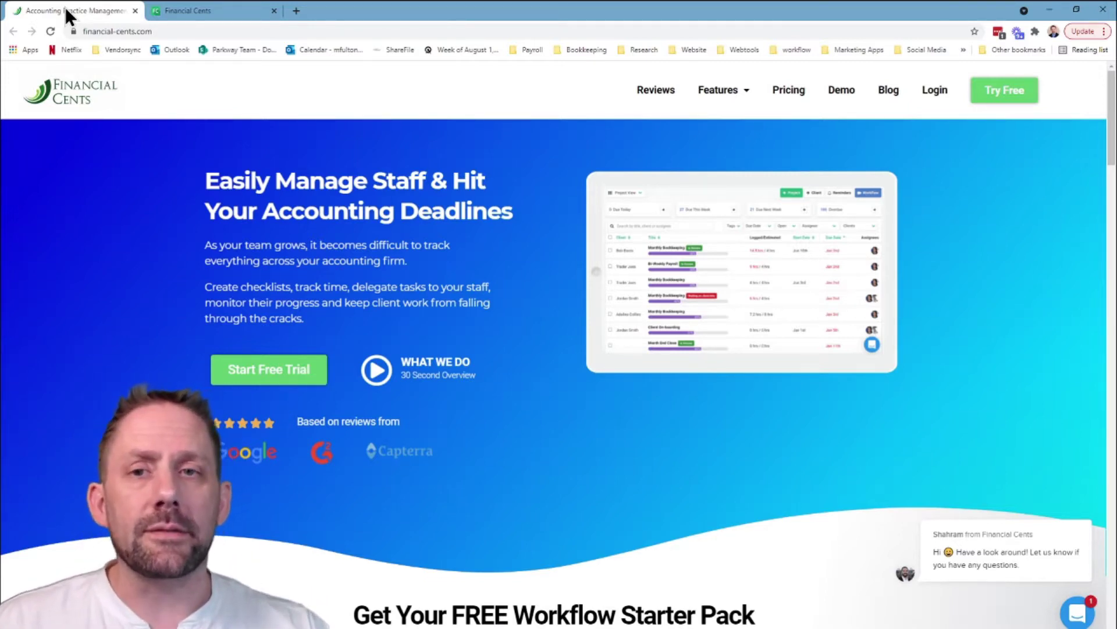
# - Switch to the Financial Cents app, dismiss the welcome popups, and open account Settings
pyautogui.click(221, 12)
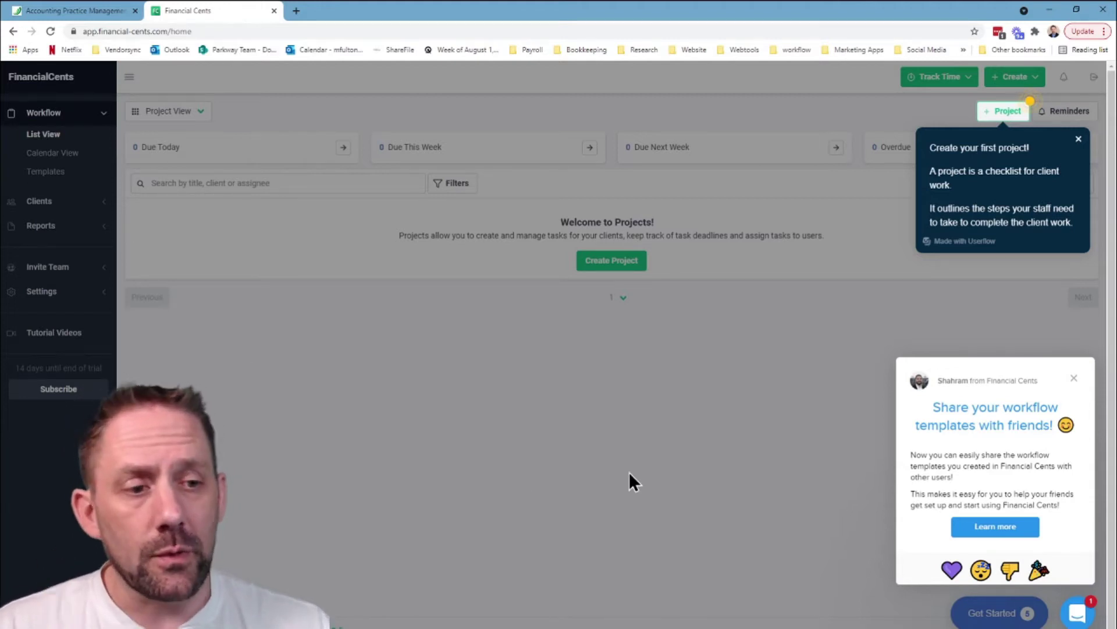
pyautogui.click(1074, 379)
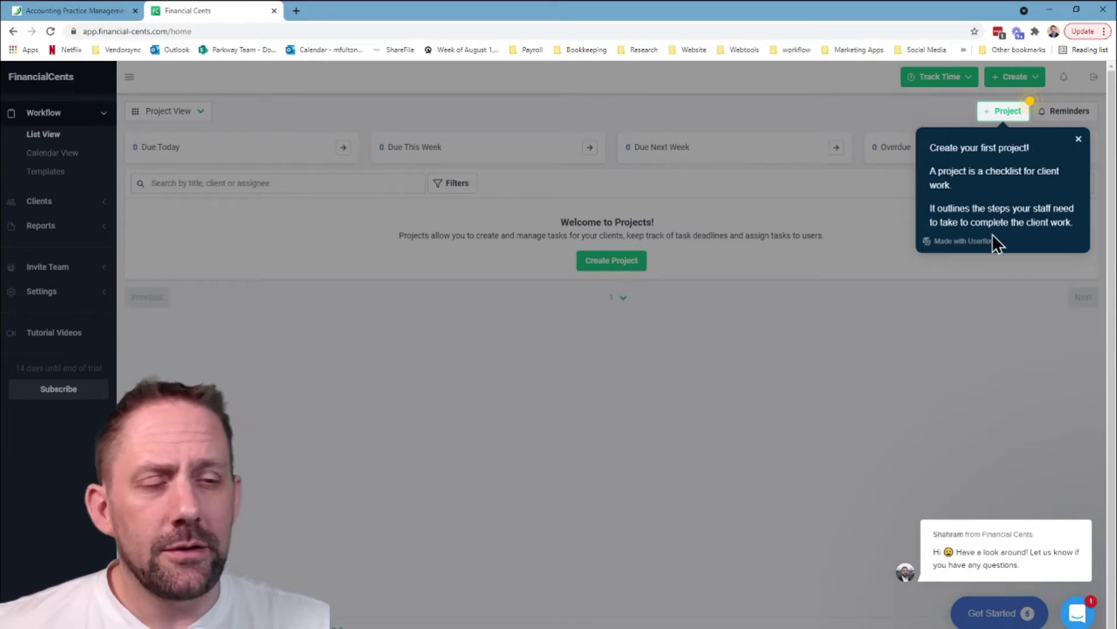
pyautogui.click(1078, 139)
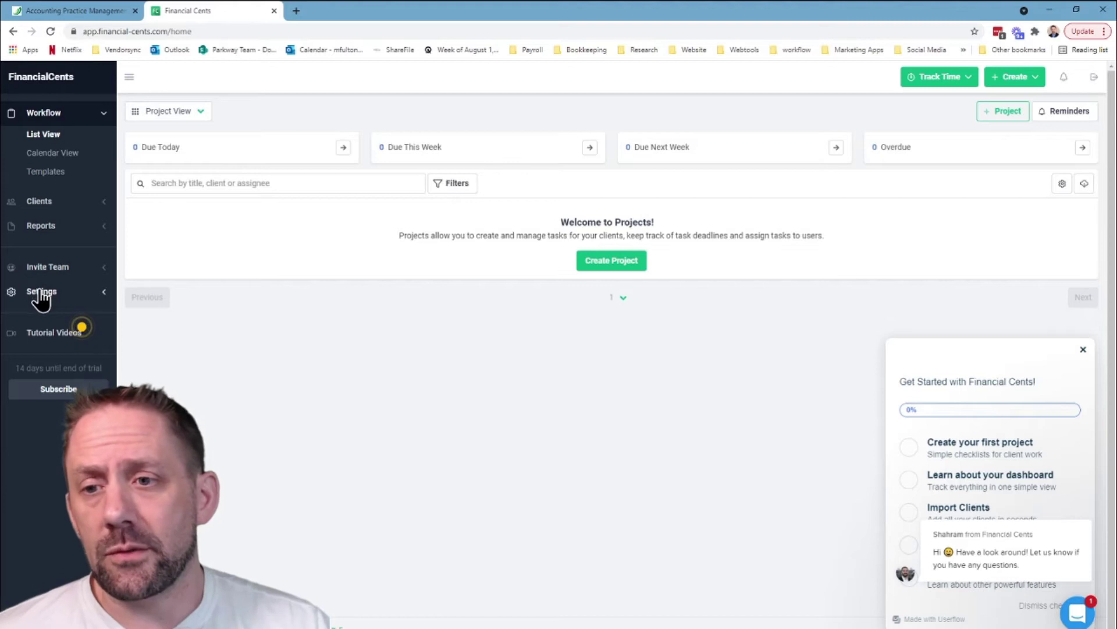
pyautogui.click(41, 291)
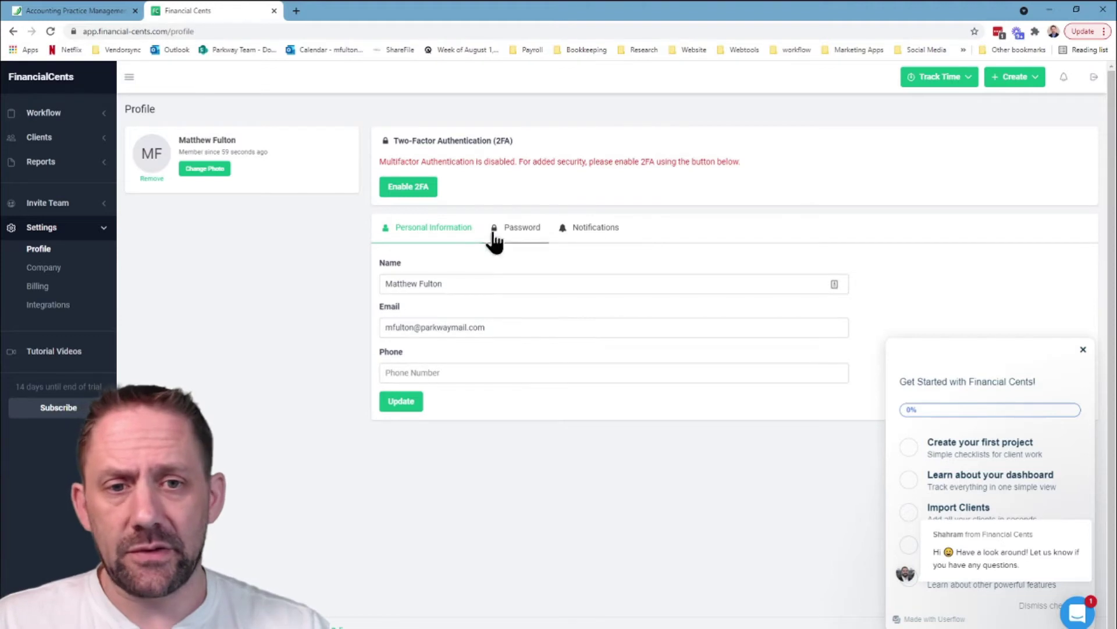
# - Browse the Company, Billing and Integrations settings, then connect a new QuickBooks integration
pyautogui.click(45, 269)
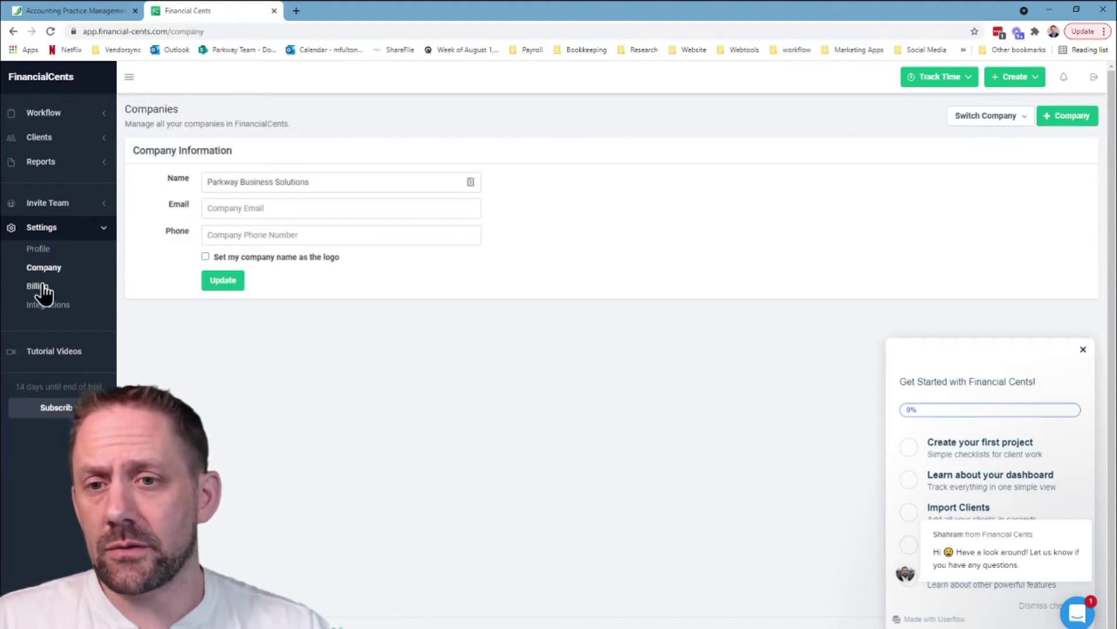
pyautogui.click(43, 291)
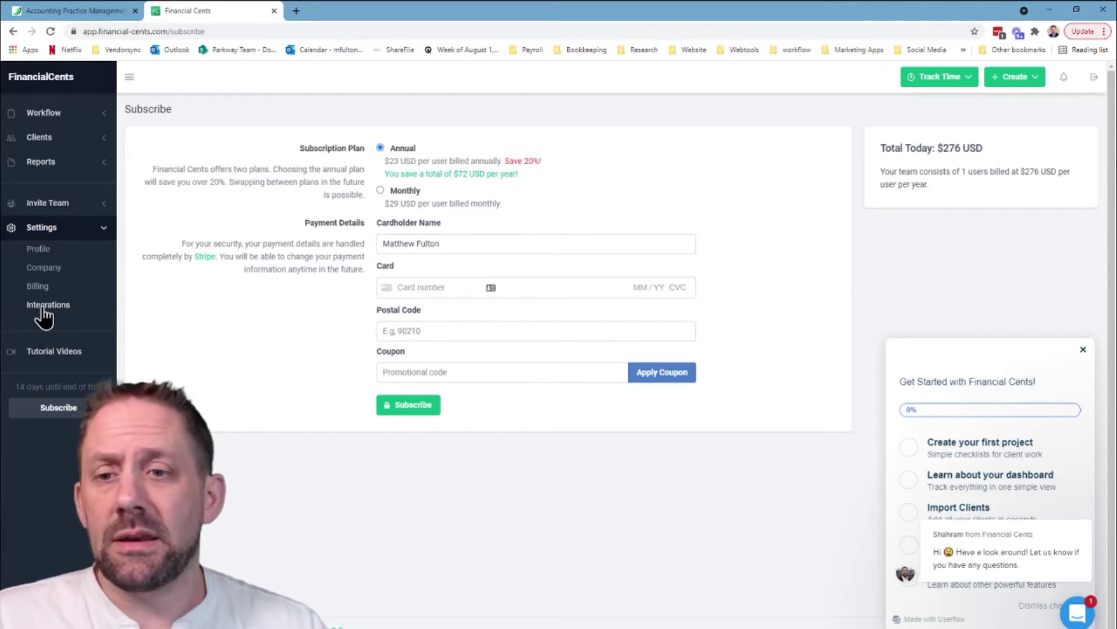
pyautogui.click(43, 311)
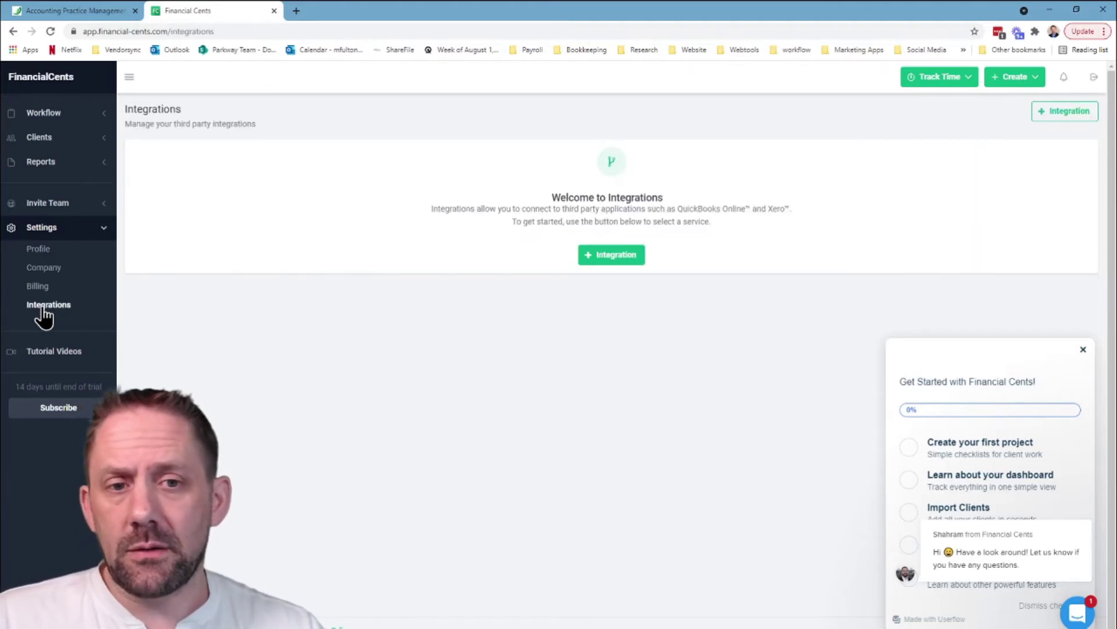
pyautogui.click(617, 255)
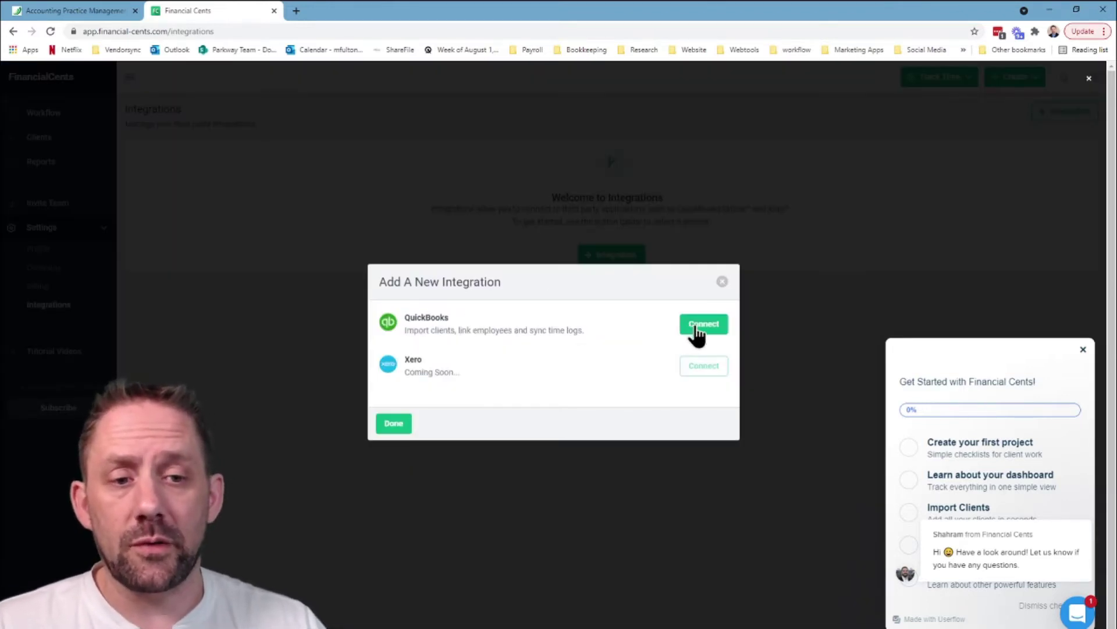
pyautogui.click(697, 329)
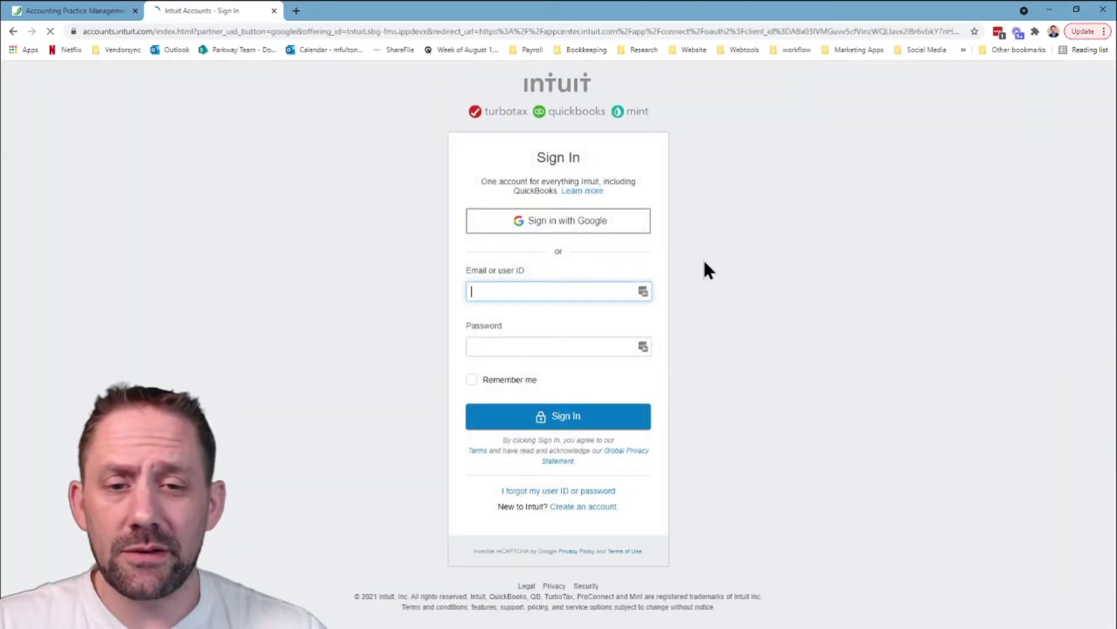
# - Sign in to Intuit using the saved credentials
pyautogui.click(643, 292)
pyautogui.scroll(-3, 600, 437)
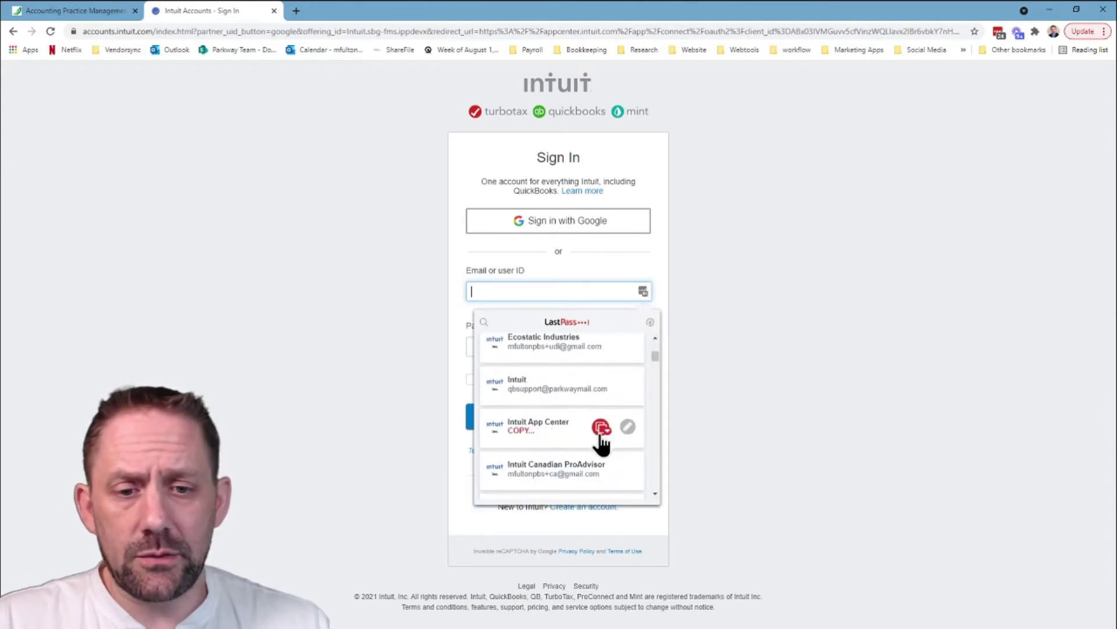
pyautogui.click(574, 437)
pyautogui.click(554, 423)
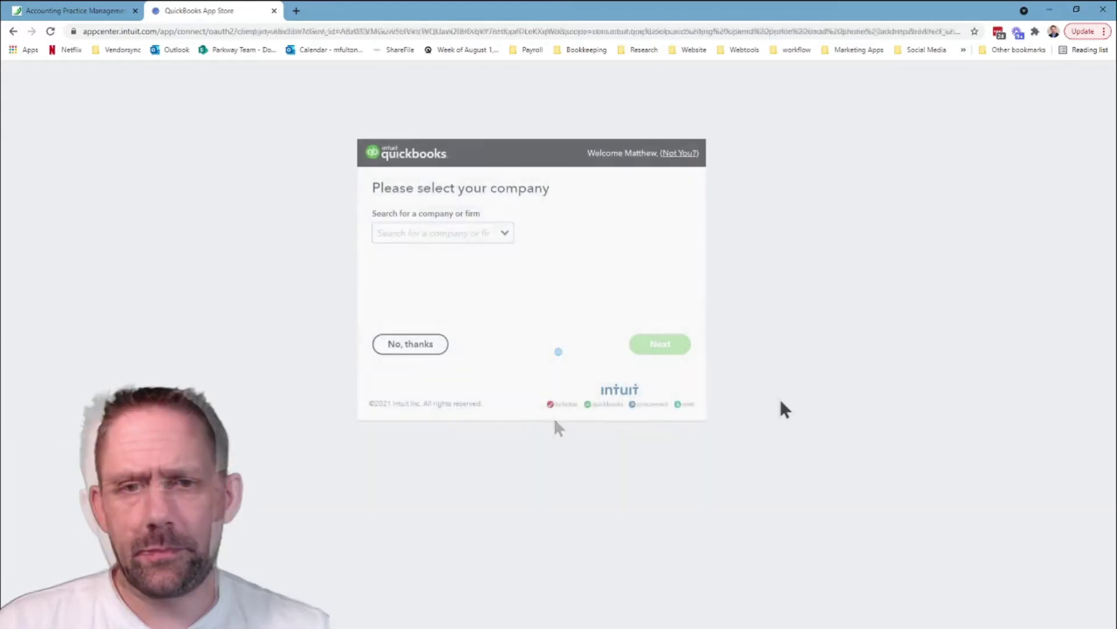
# - Connect Financial Cents to client QB Community Live! under Parkway Business Solutions
pyautogui.click(508, 237)
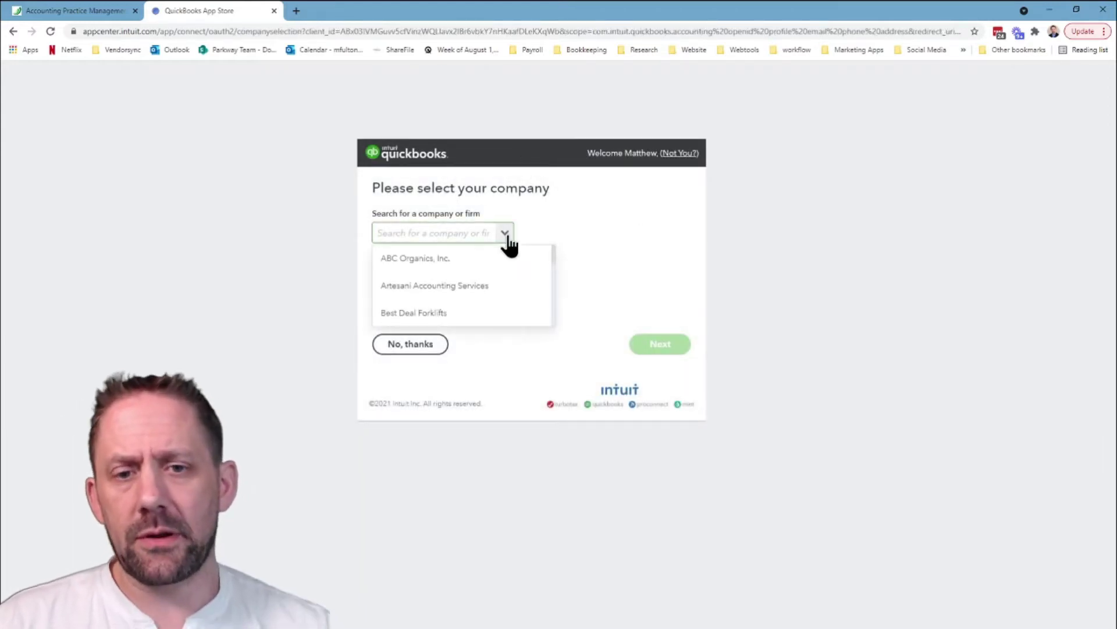
pyautogui.scroll(-4, 513, 281)
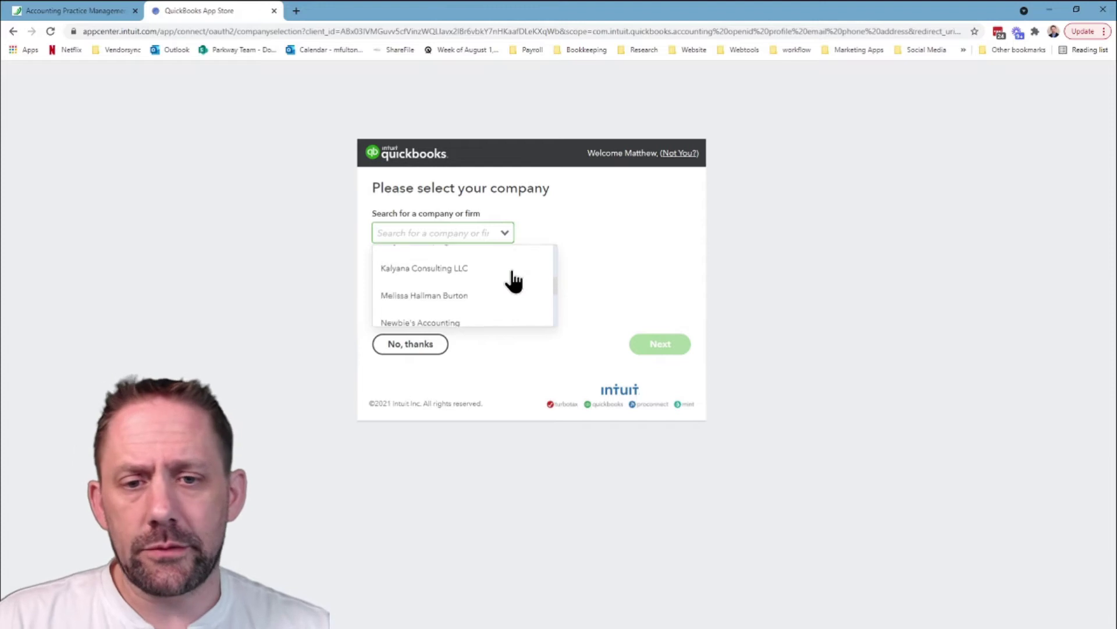
pyautogui.scroll(-3, 513, 281)
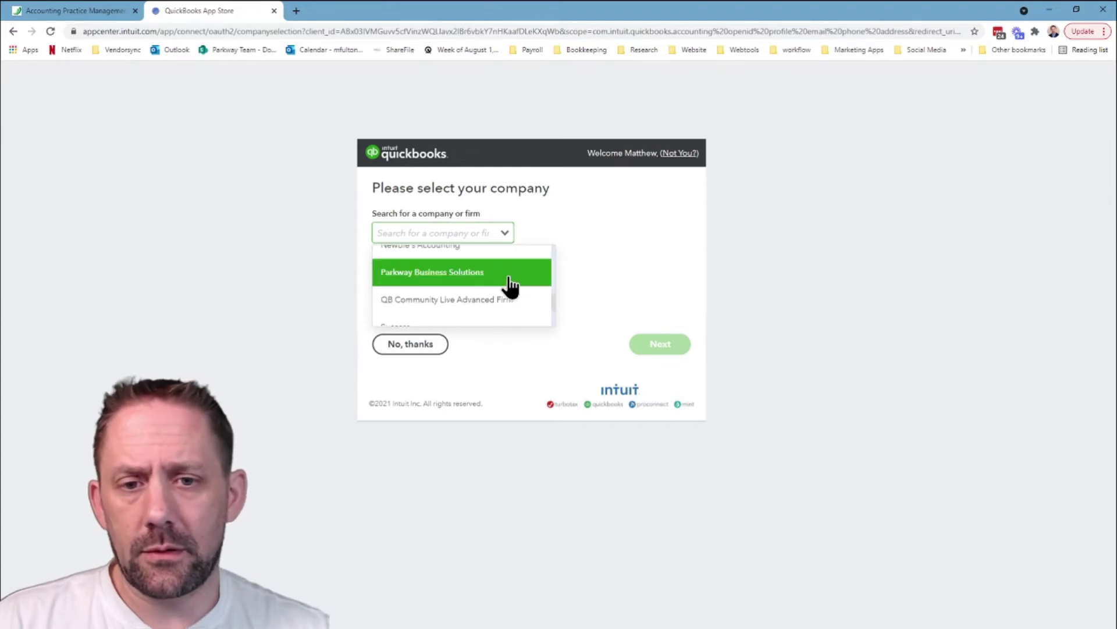
pyautogui.click(498, 279)
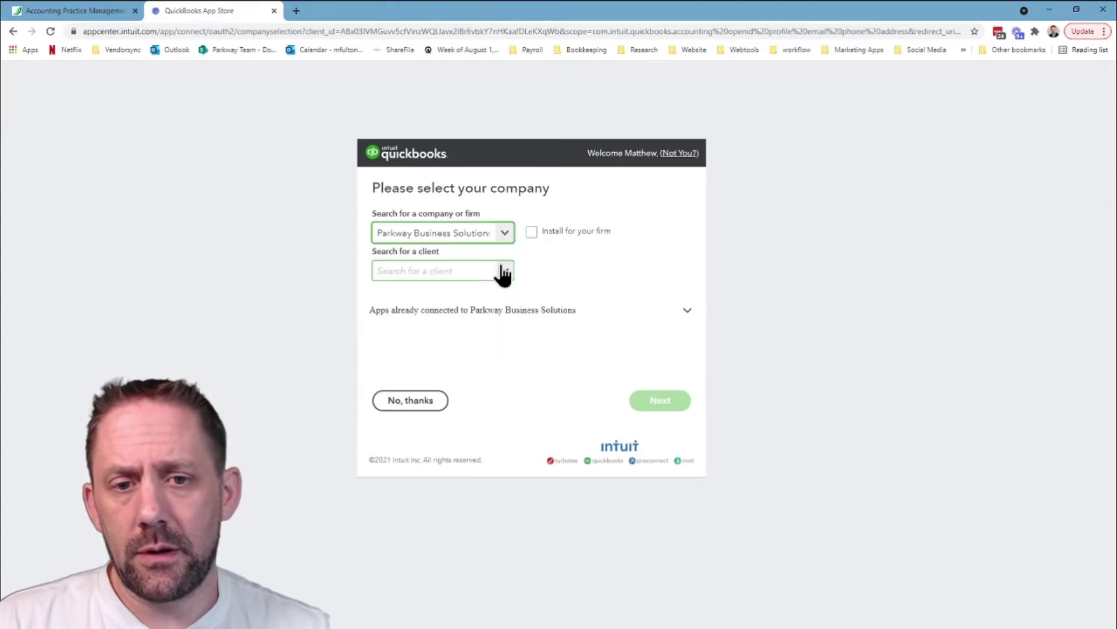
pyautogui.click(499, 272)
pyautogui.scroll(-2, 487, 332)
pyautogui.scroll(-8, 487, 333)
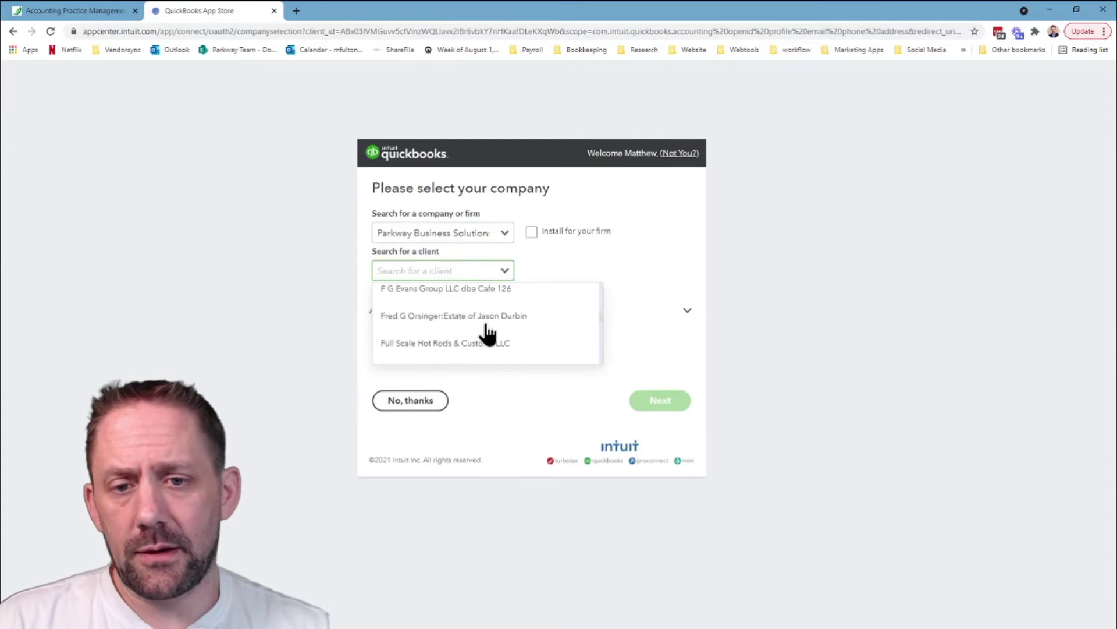
pyautogui.scroll(-4, 486, 331)
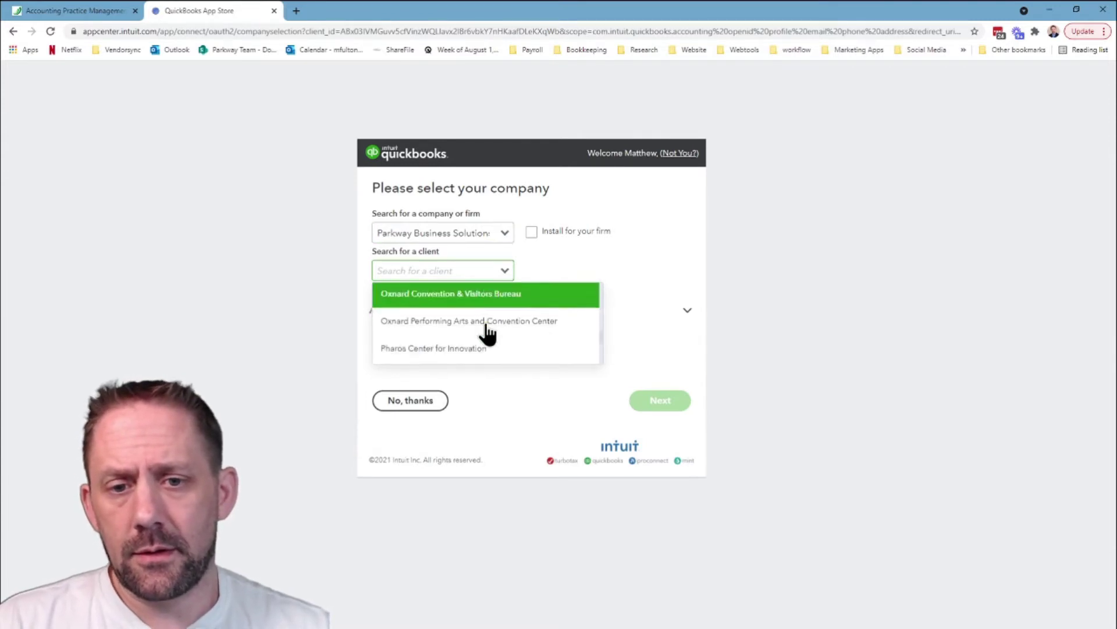
pyautogui.scroll(1, 478, 314)
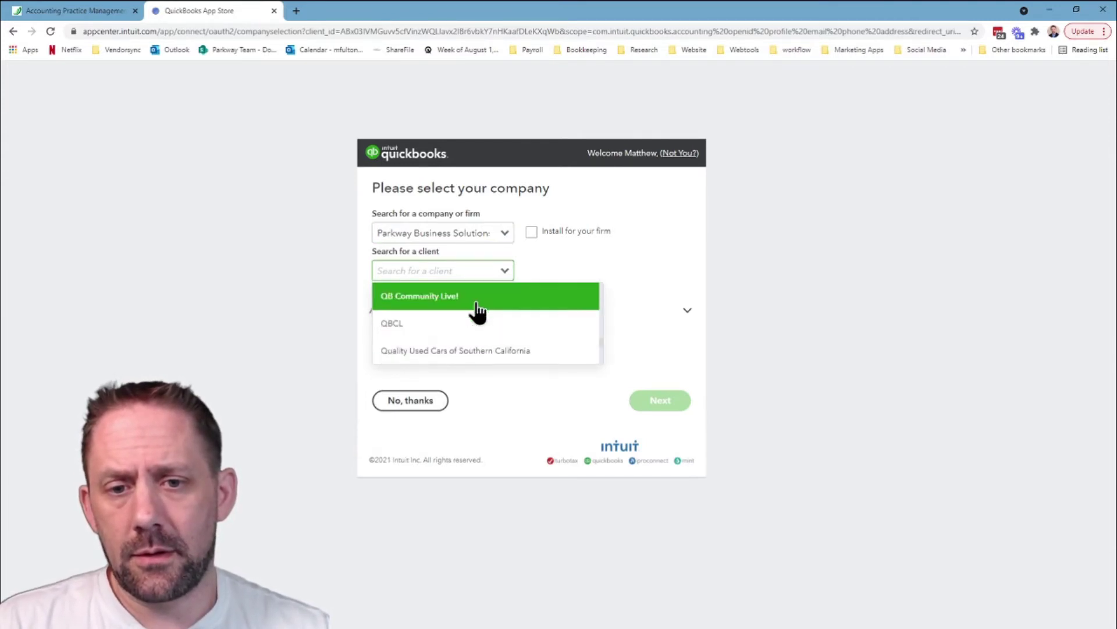
pyautogui.click(477, 302)
pyautogui.click(663, 402)
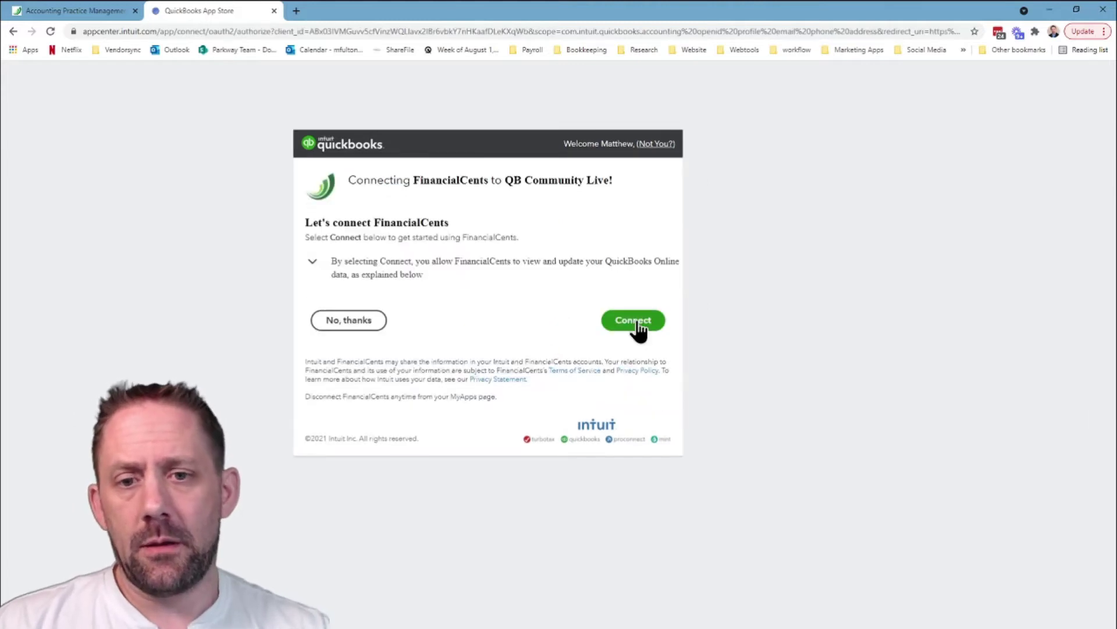
pyautogui.click(639, 327)
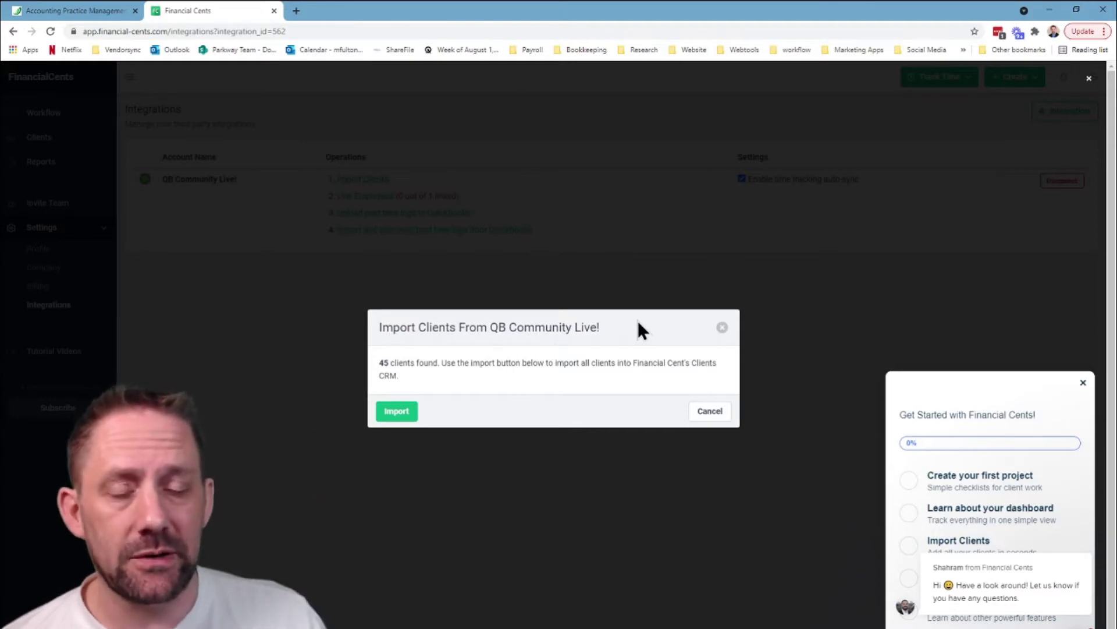
# - Import the QB Community Live! clients and link a QuickBooks employee to a team member
pyautogui.click(398, 414)
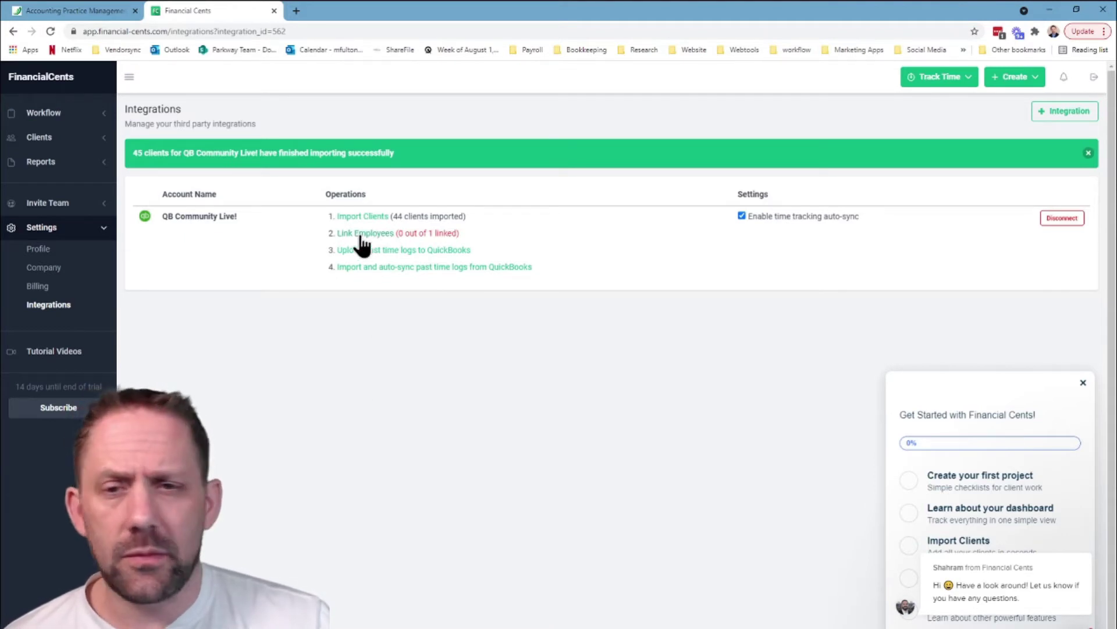
pyautogui.click(360, 234)
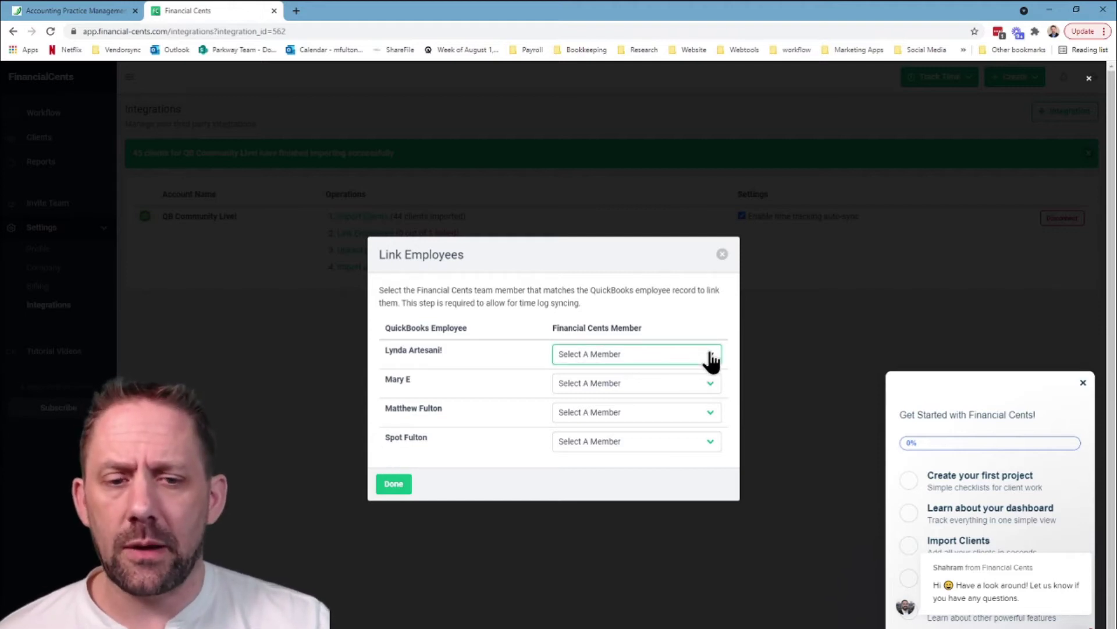
pyautogui.click(637, 438)
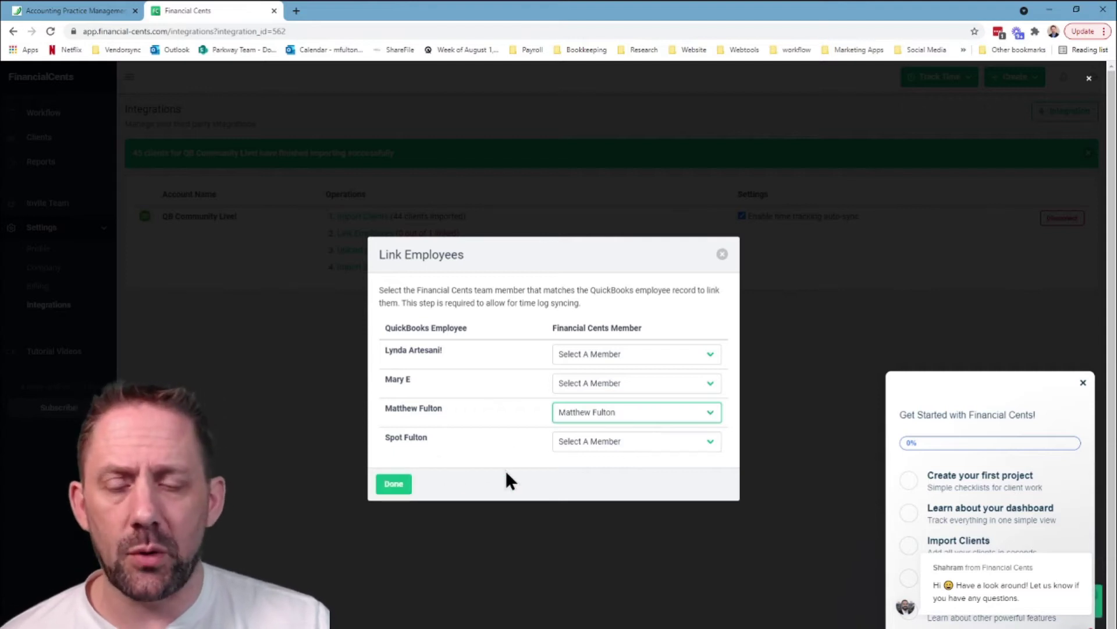
pyautogui.click(393, 490)
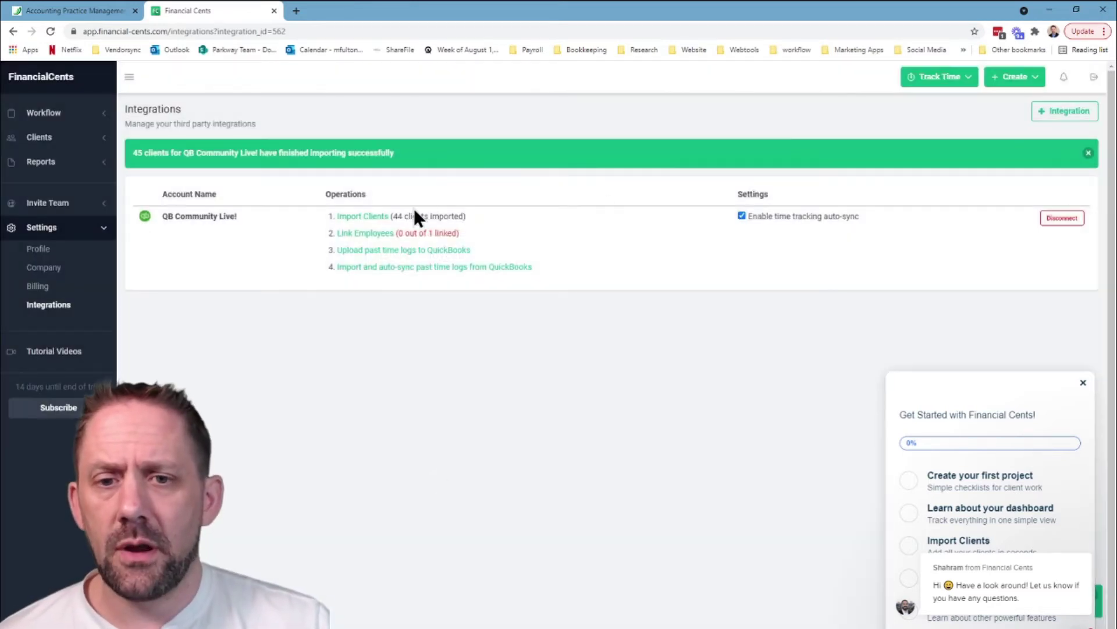
pyautogui.click(394, 251)
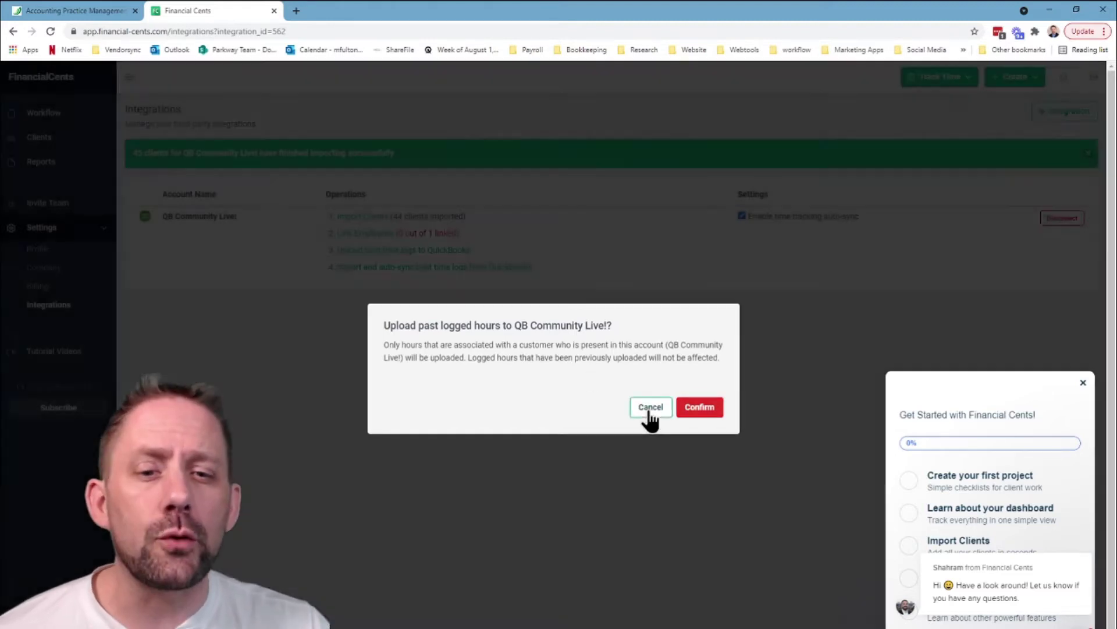
# - Cancel the time log upload, import the 163 past time logs, and return to Workflow
pyautogui.click(650, 408)
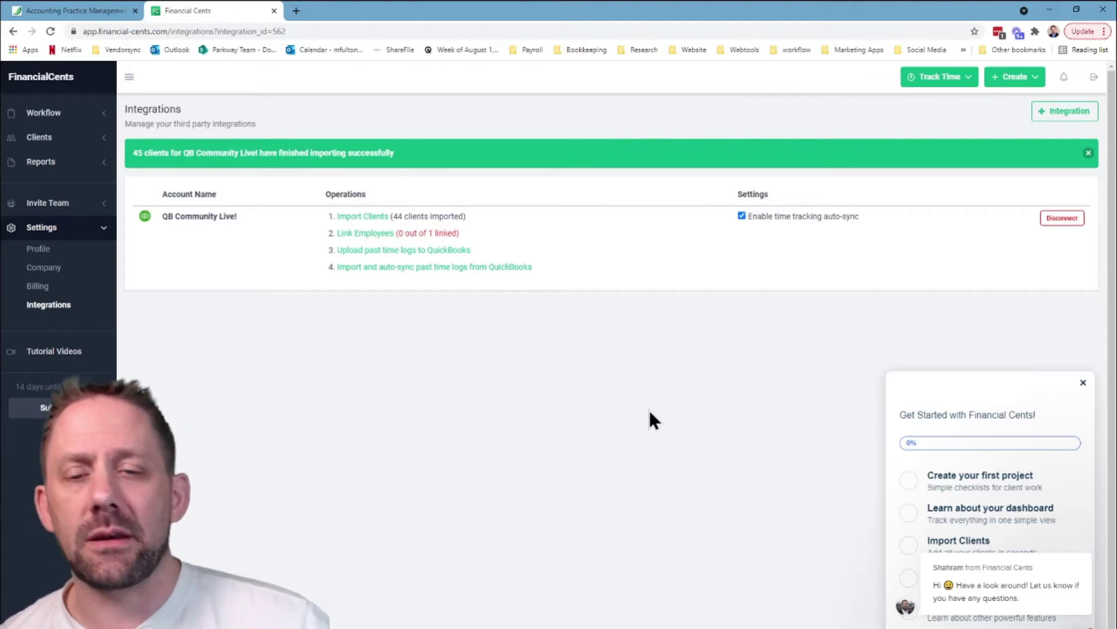
pyautogui.click(479, 269)
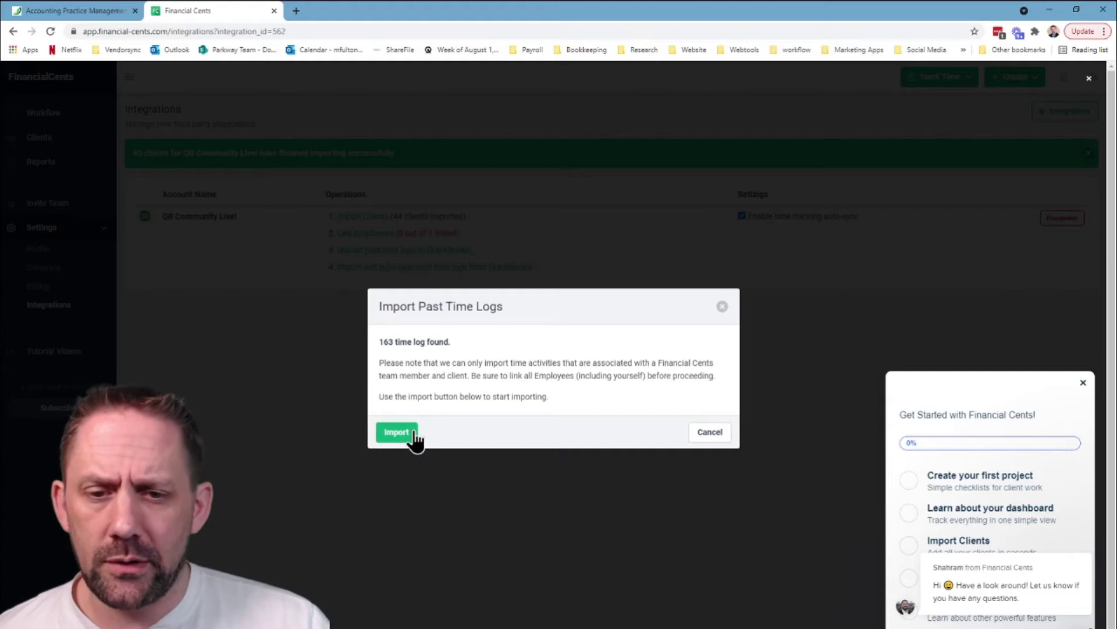
pyautogui.click(397, 433)
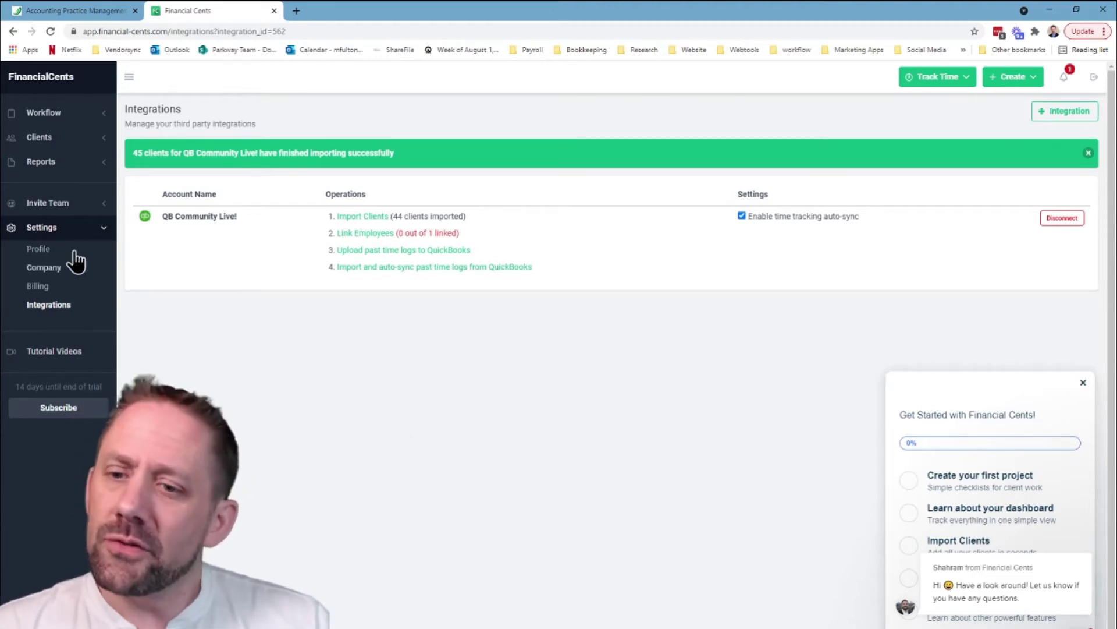
pyautogui.click(53, 116)
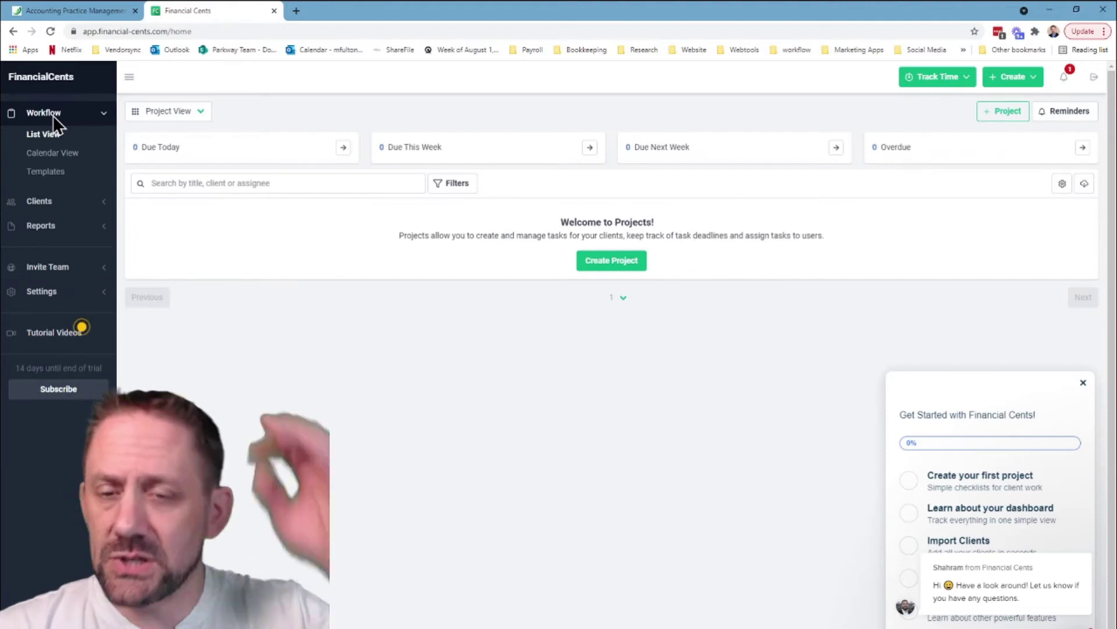
# - Clear the add-client prompt, getting-started checklist and chat greeting, then open Artesani Restaurant
pyautogui.click(41, 208)
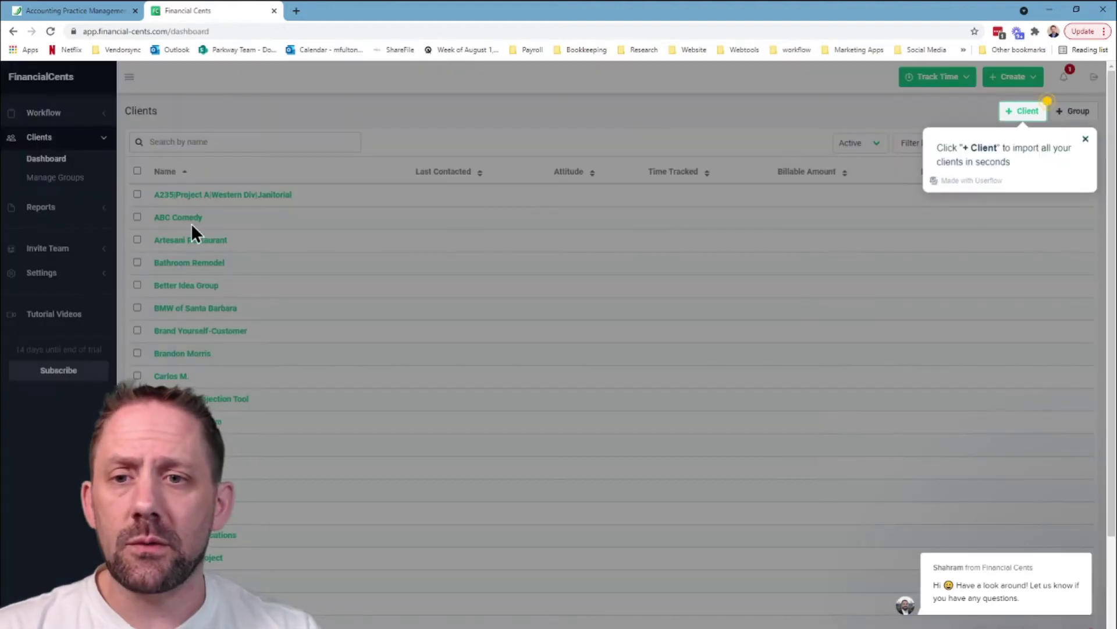
pyautogui.click(1023, 112)
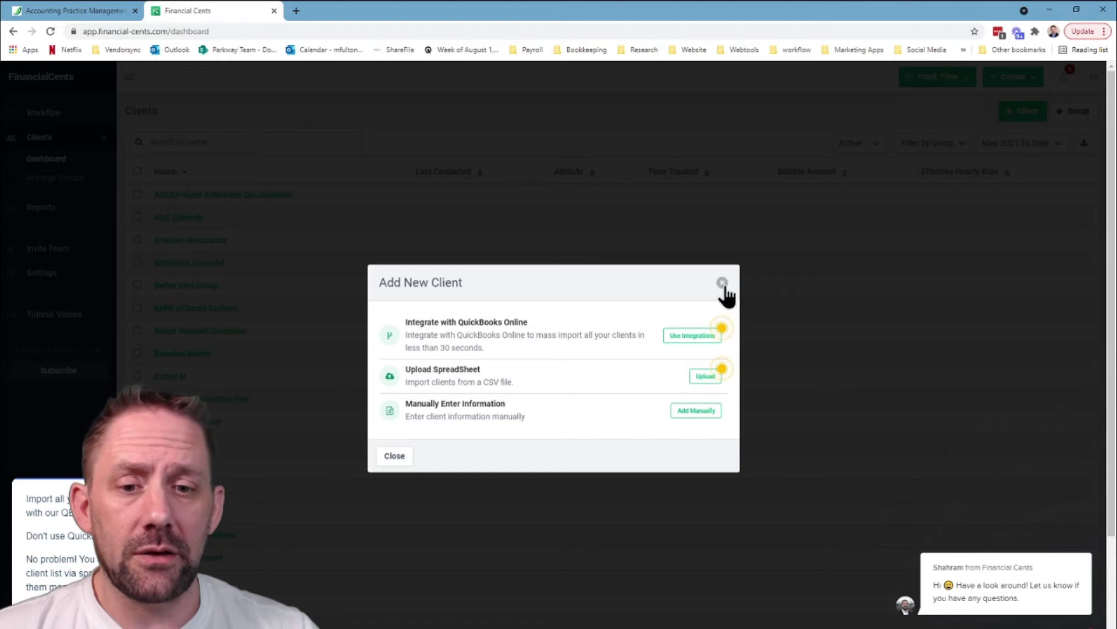
pyautogui.click(397, 458)
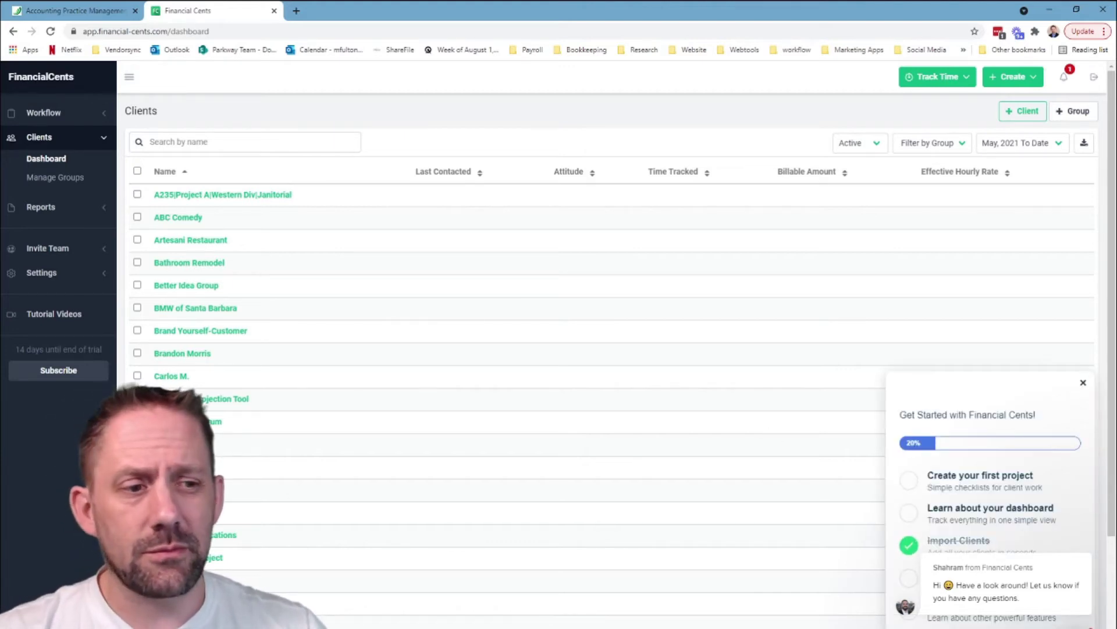
pyautogui.click(1083, 384)
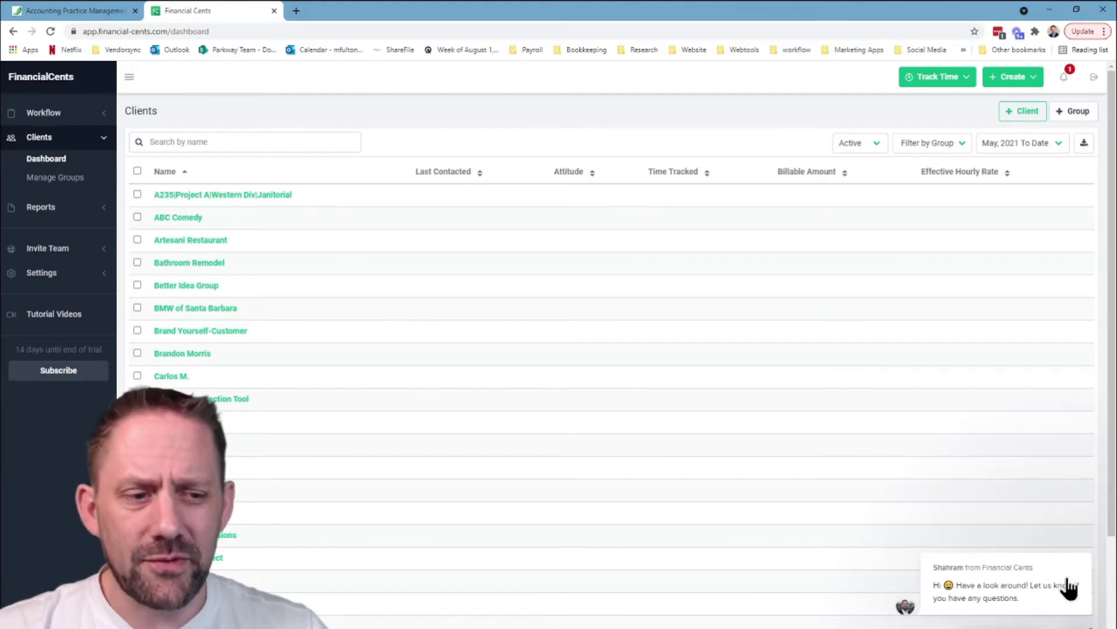
pyautogui.moveTo(1078, 577)
pyautogui.click(1076, 529)
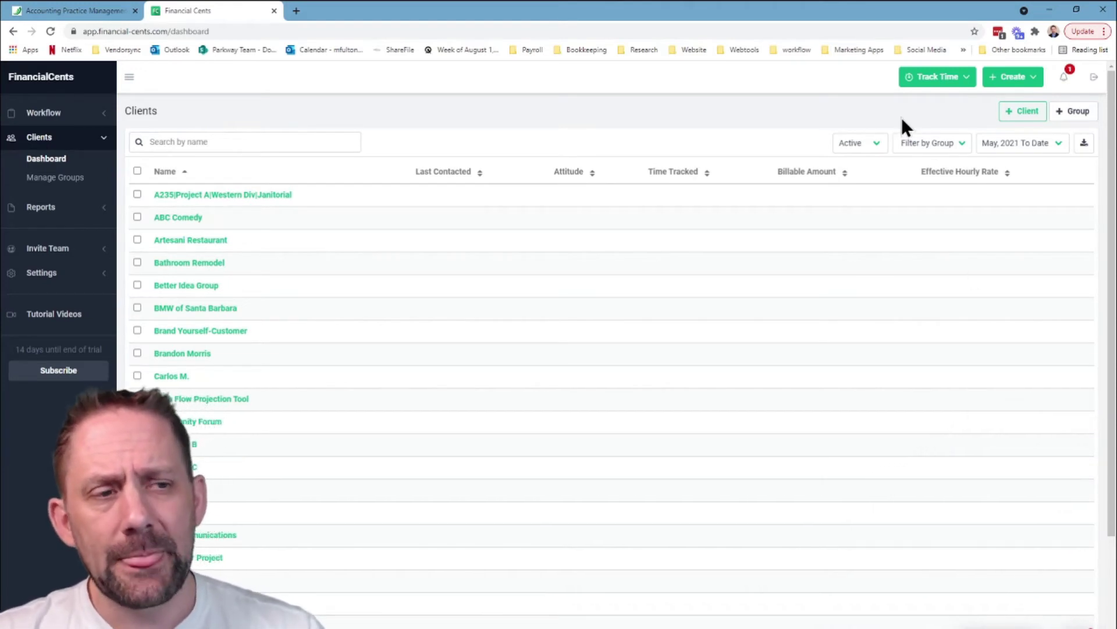
pyautogui.click(170, 241)
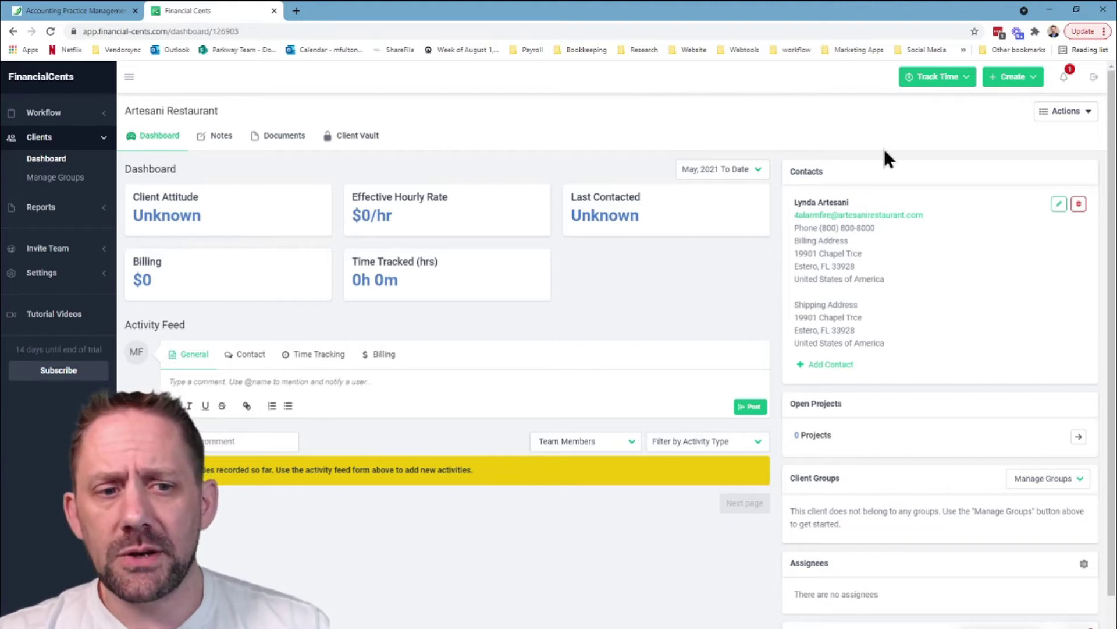
# - Scroll the Artesani Restaurant dashboard, then open its Client Vault
pyautogui.scroll(-2, 836, 441)
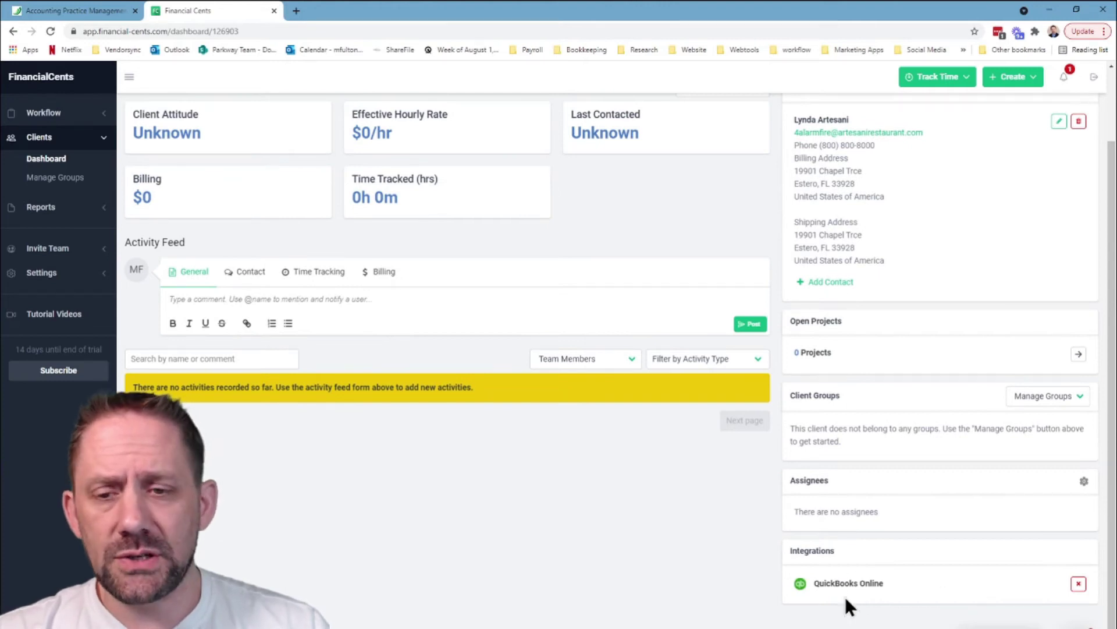
pyautogui.scroll(2, 845, 587)
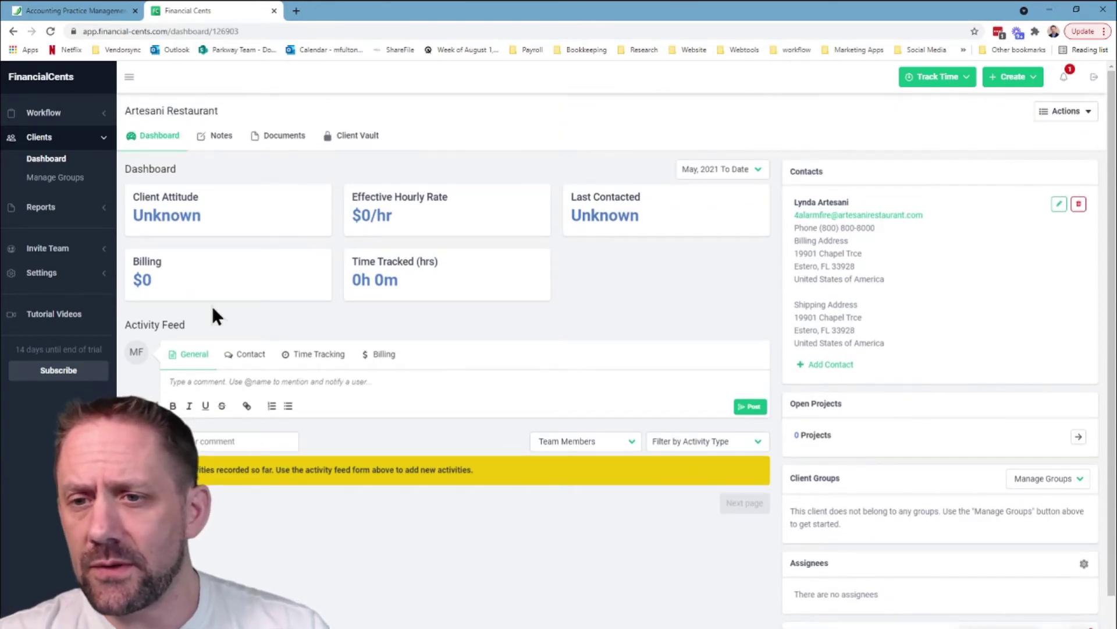
pyautogui.click(358, 138)
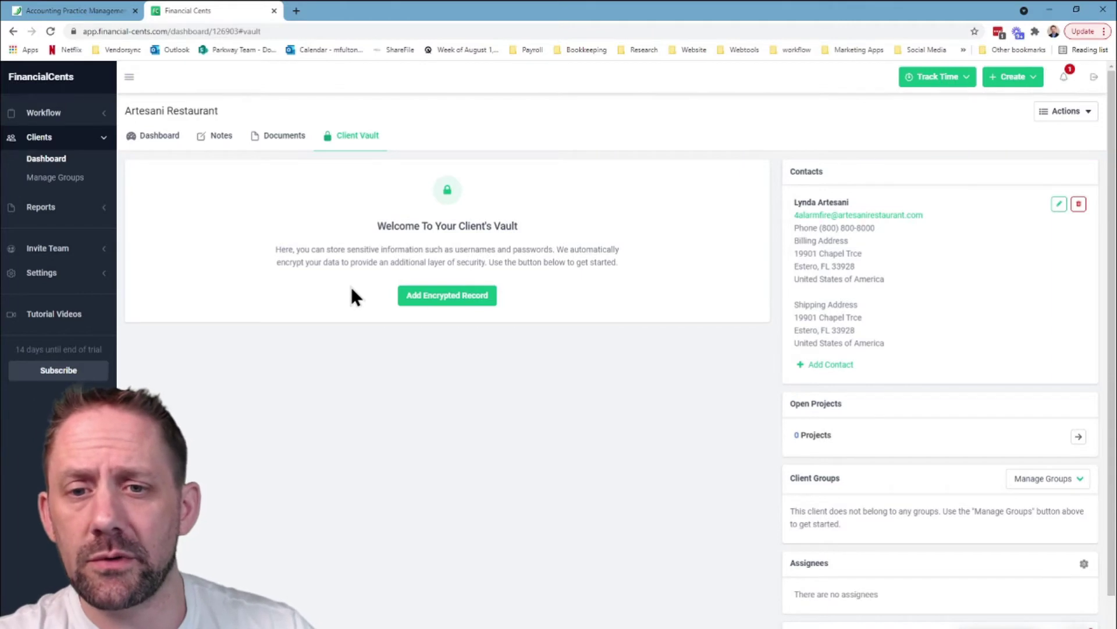
pyautogui.click(438, 297)
pyautogui.click(435, 271)
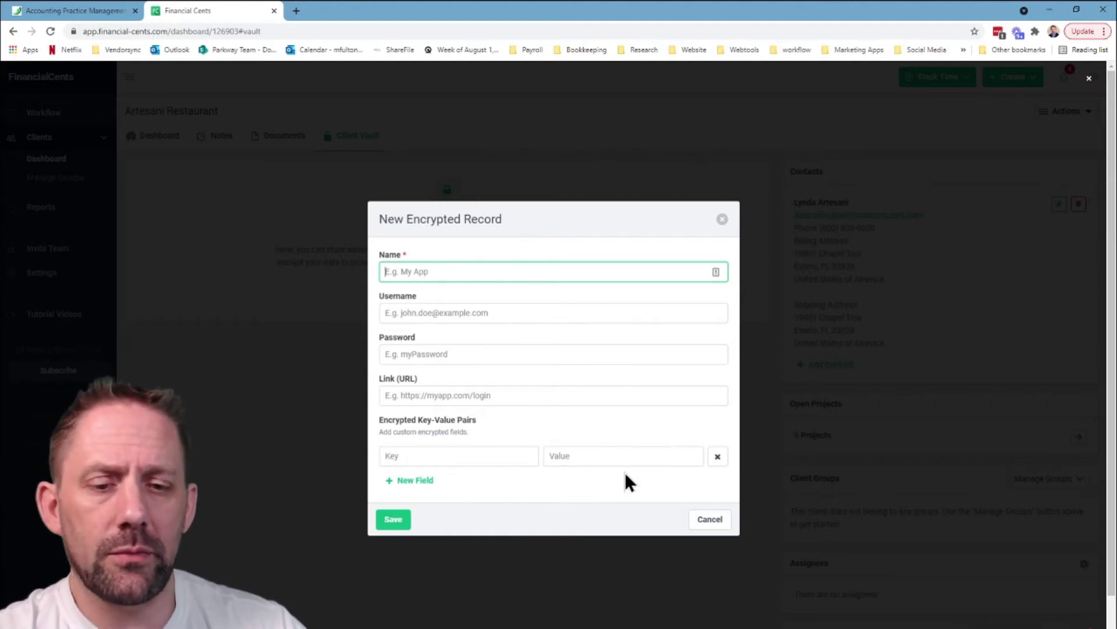
pyautogui.click(722, 220)
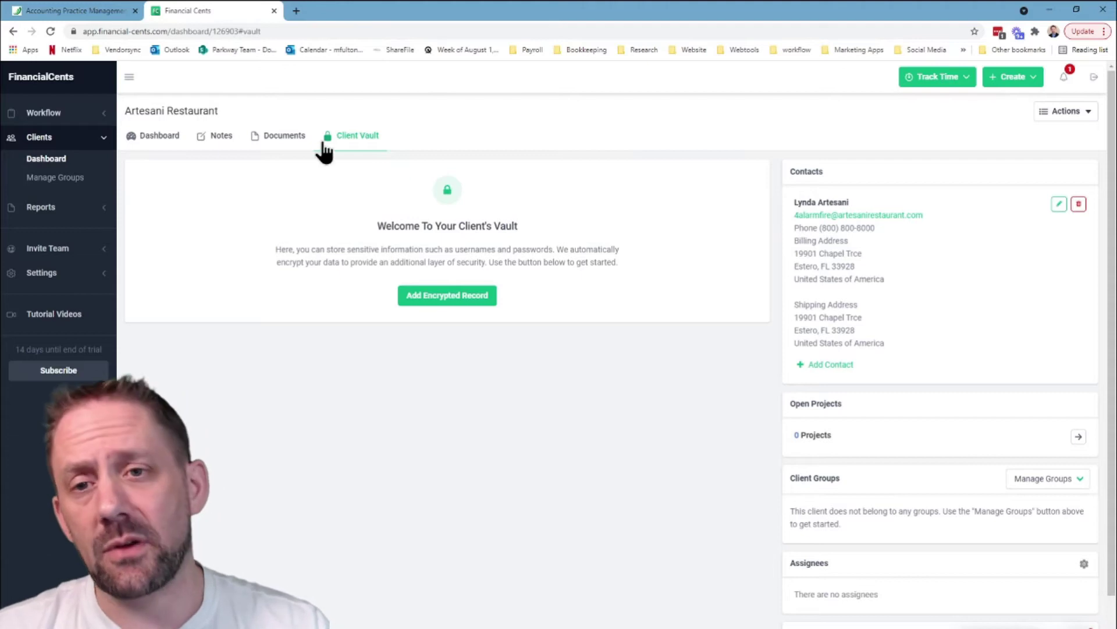
# - Browse the client's Documents and Notes, then return to the Dashboard overview
pyautogui.click(297, 140)
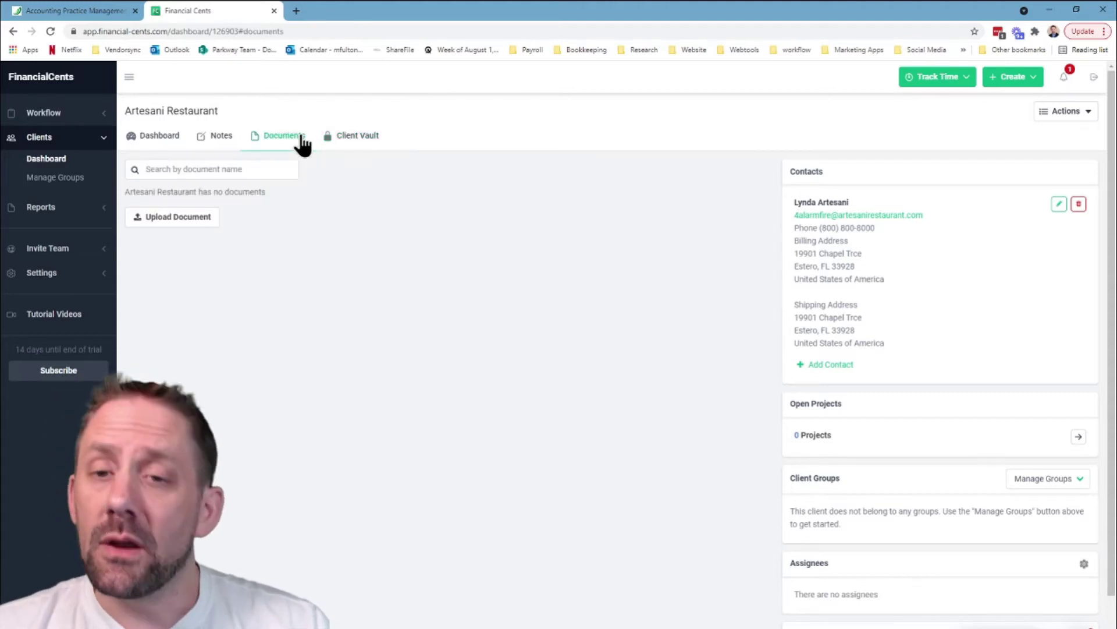
pyautogui.click(137, 171)
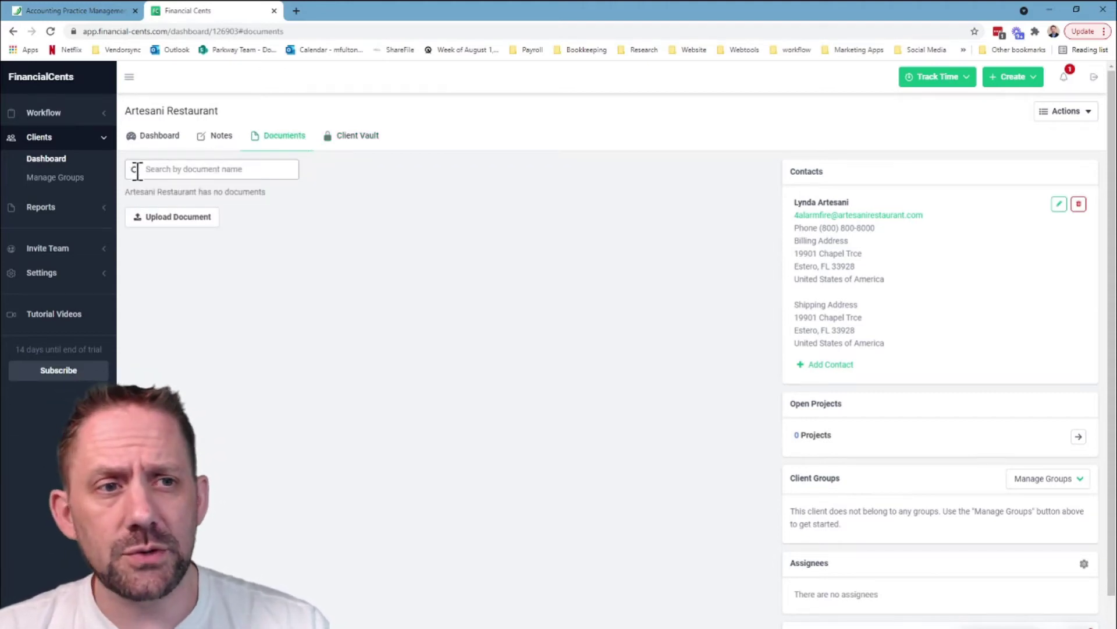
pyautogui.click(201, 138)
pyautogui.click(153, 138)
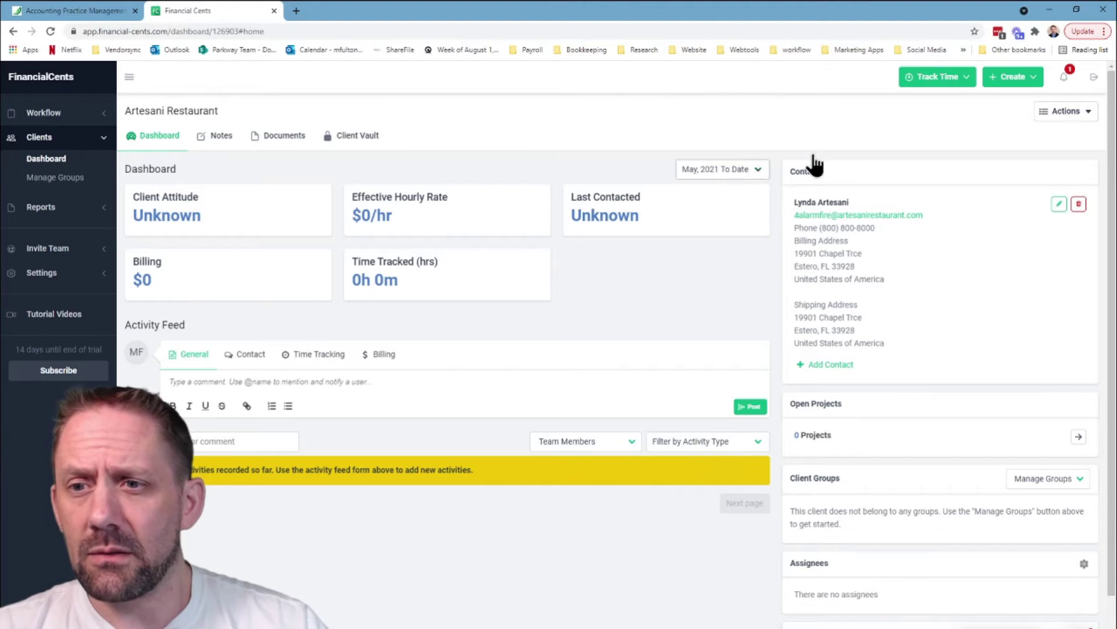
# - Open Edit Client from Actions and cancel, leaving the name Artesani Restaurant
pyautogui.click(1086, 113)
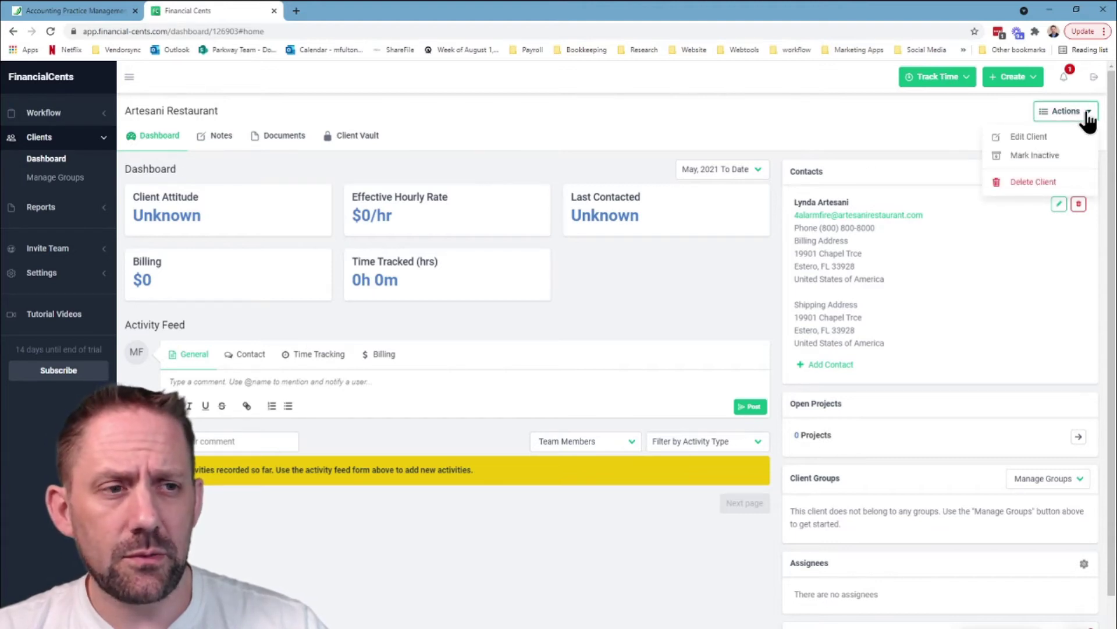
pyautogui.click(1023, 138)
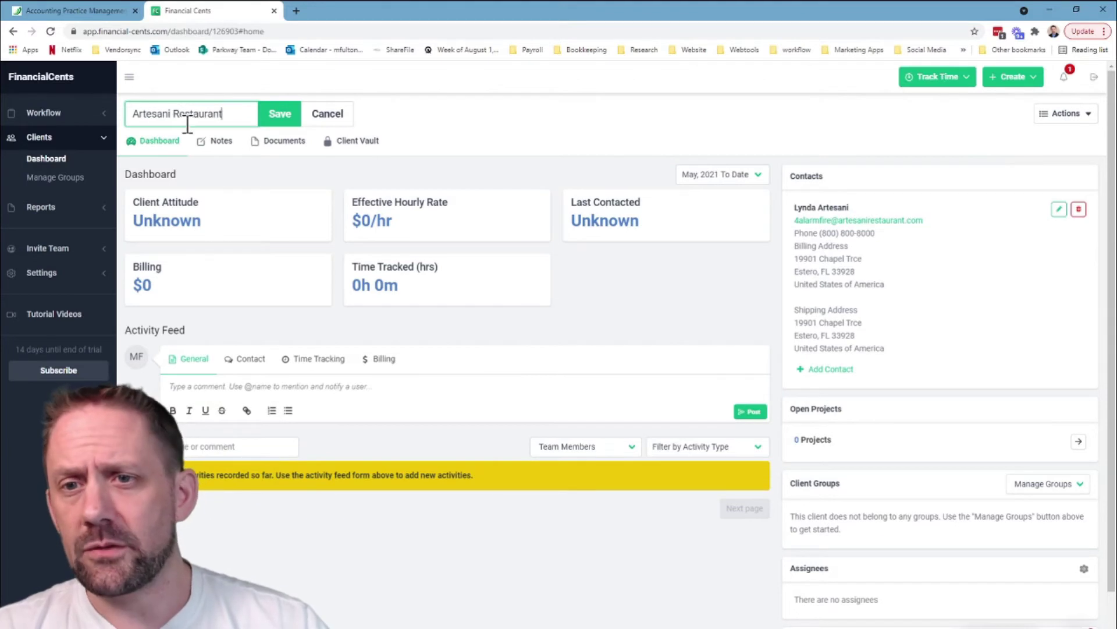
pyautogui.click(328, 115)
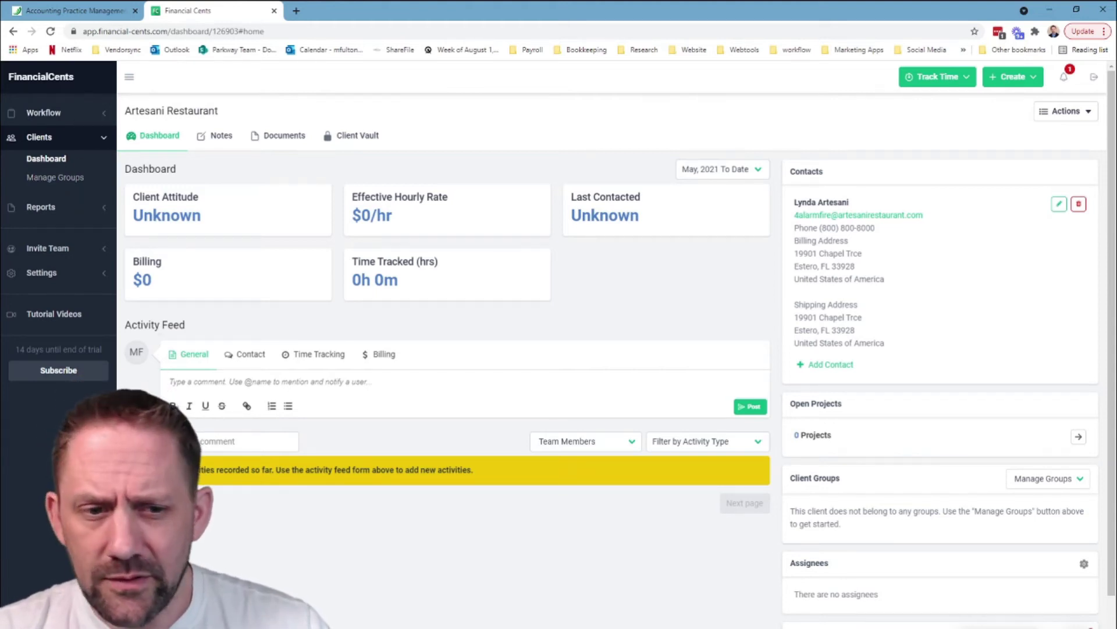
# - Post a 'Hello' comment on the client's activity feed
pyautogui.click(201, 379)
pyautogui.write('Hello')
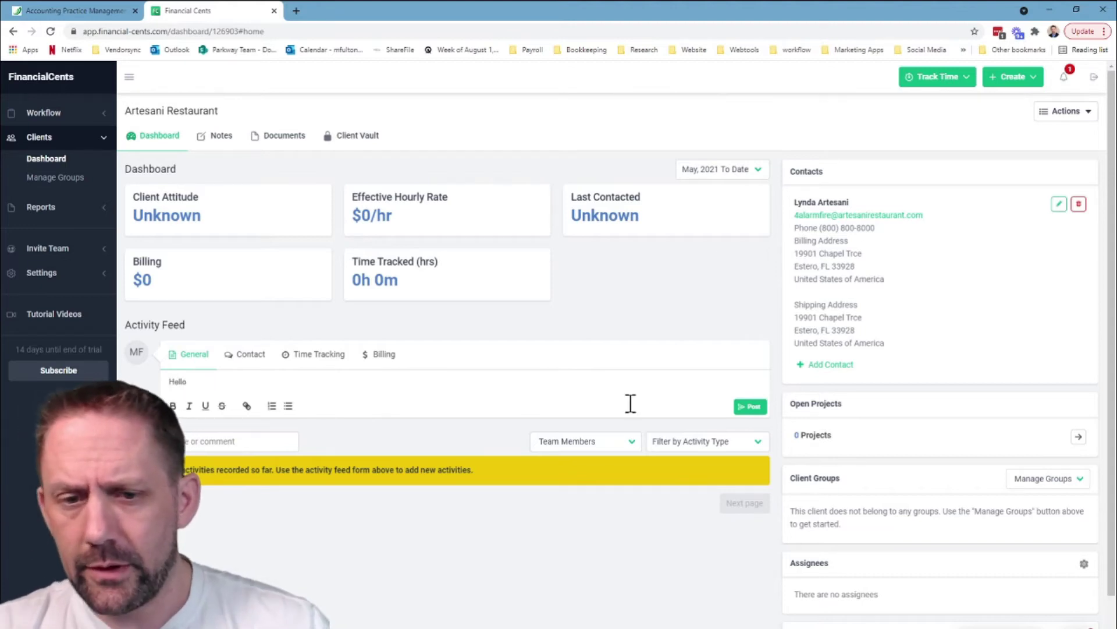
pyautogui.click(752, 406)
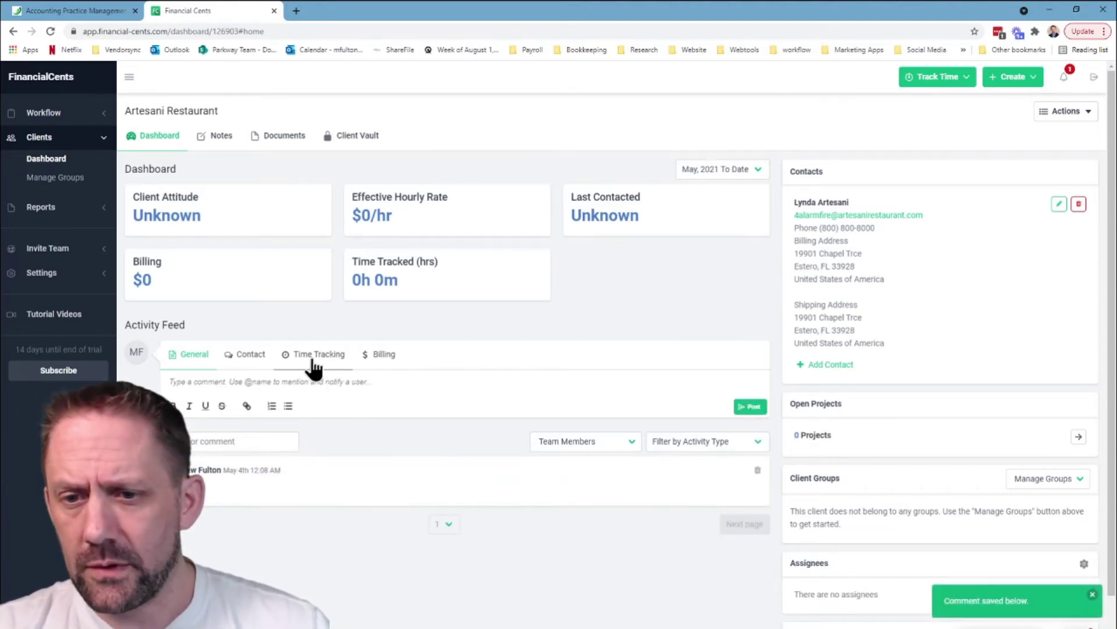
# - Log a Happy contact activity with a comment that the client contact is happy
pyautogui.click(249, 363)
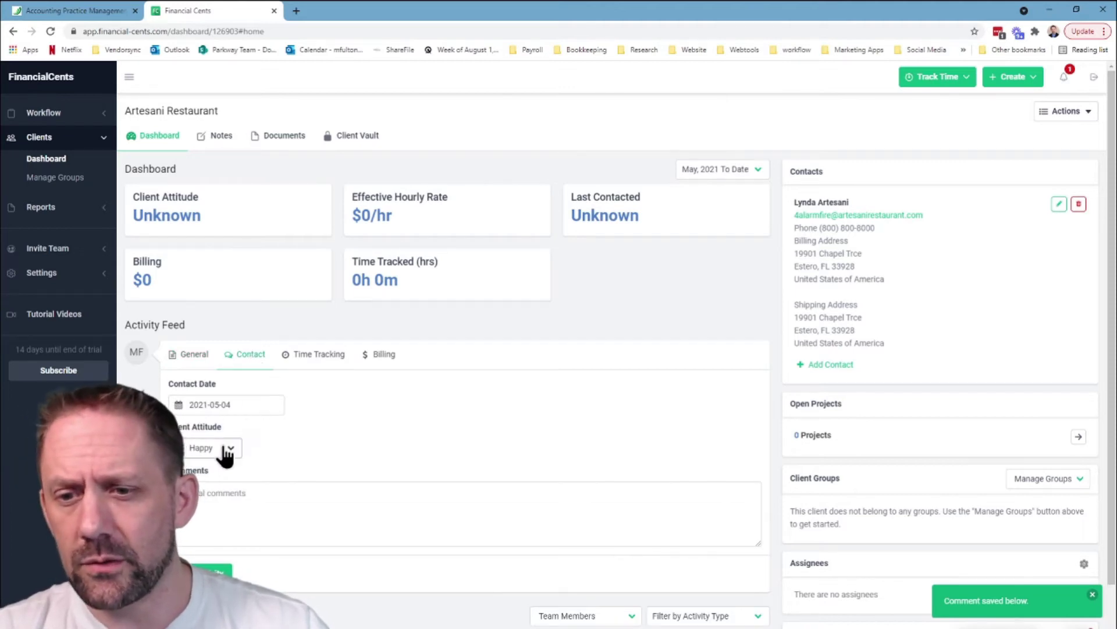
pyautogui.click(220, 496)
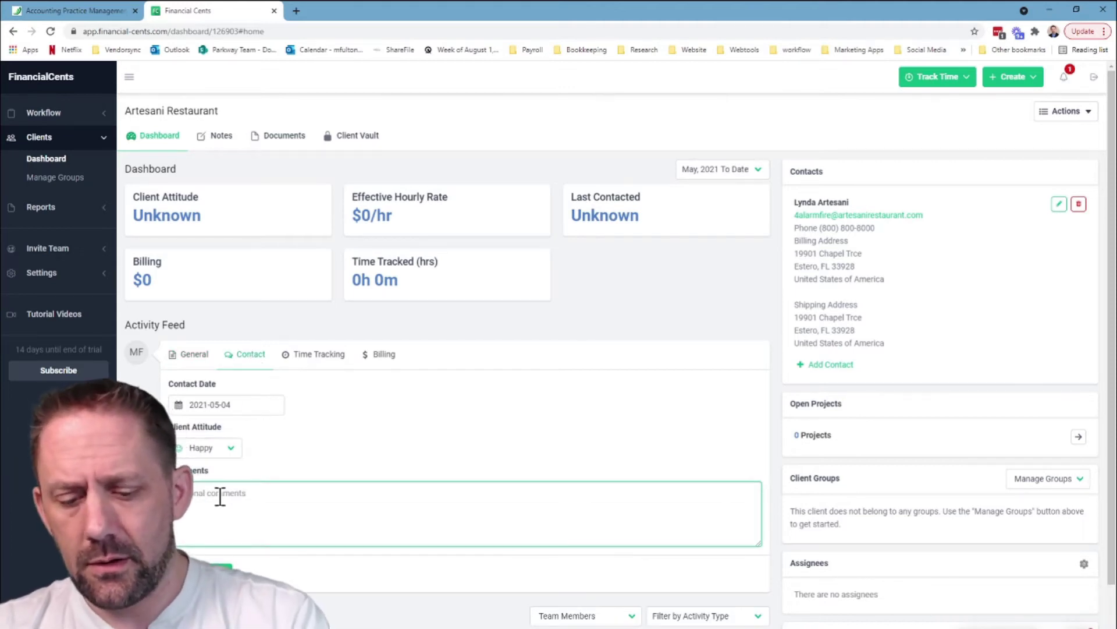
pyautogui.write('Lynda is Hap')
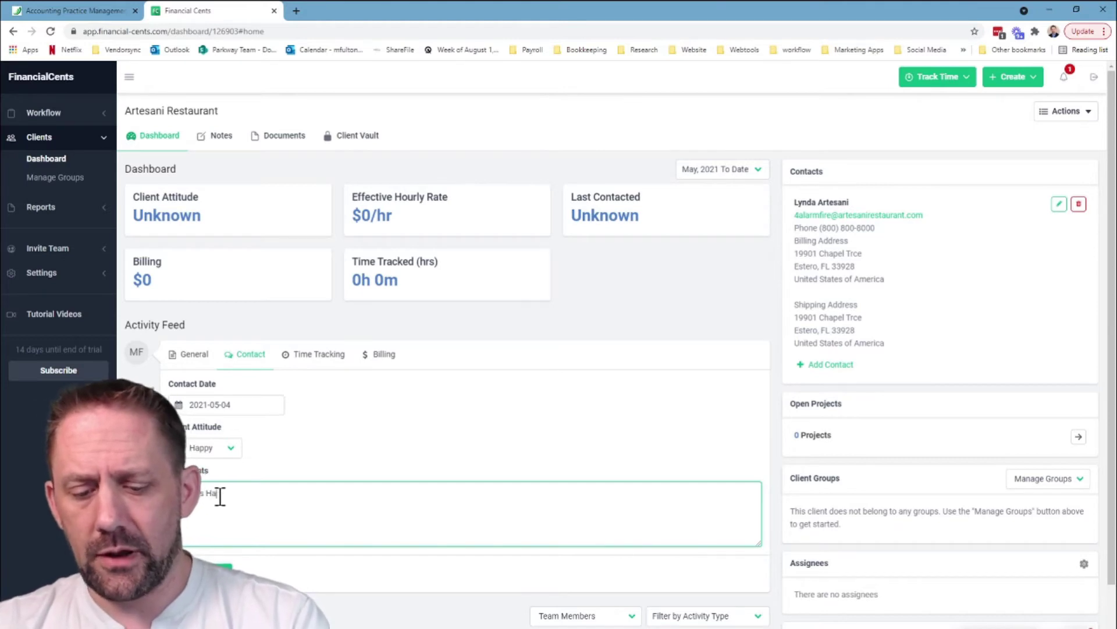
pyautogui.write('py')
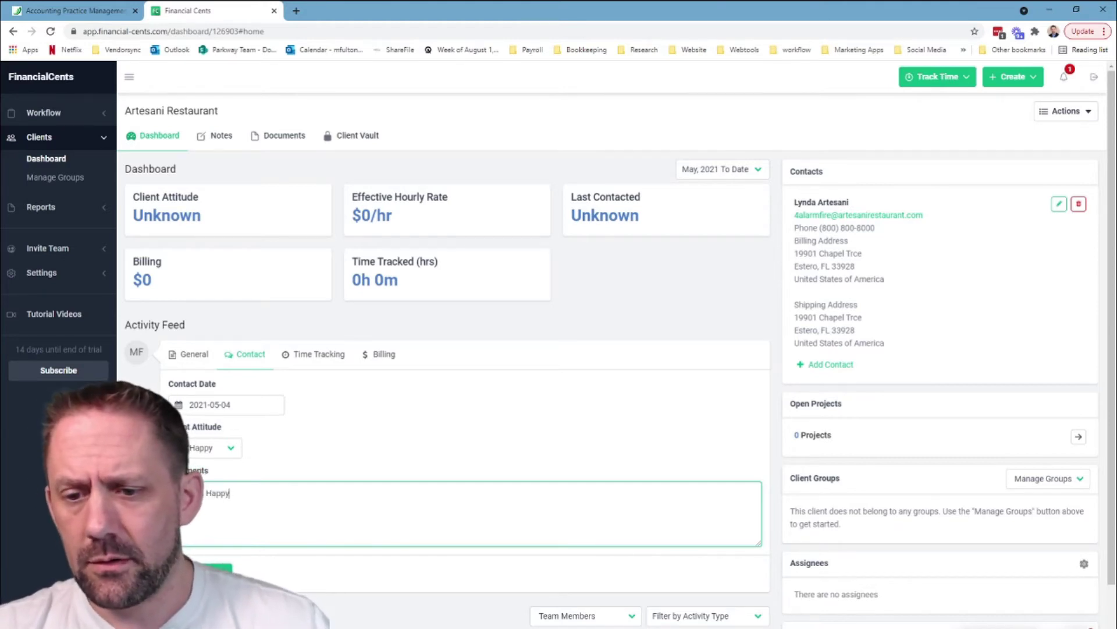
pyautogui.press('Return')
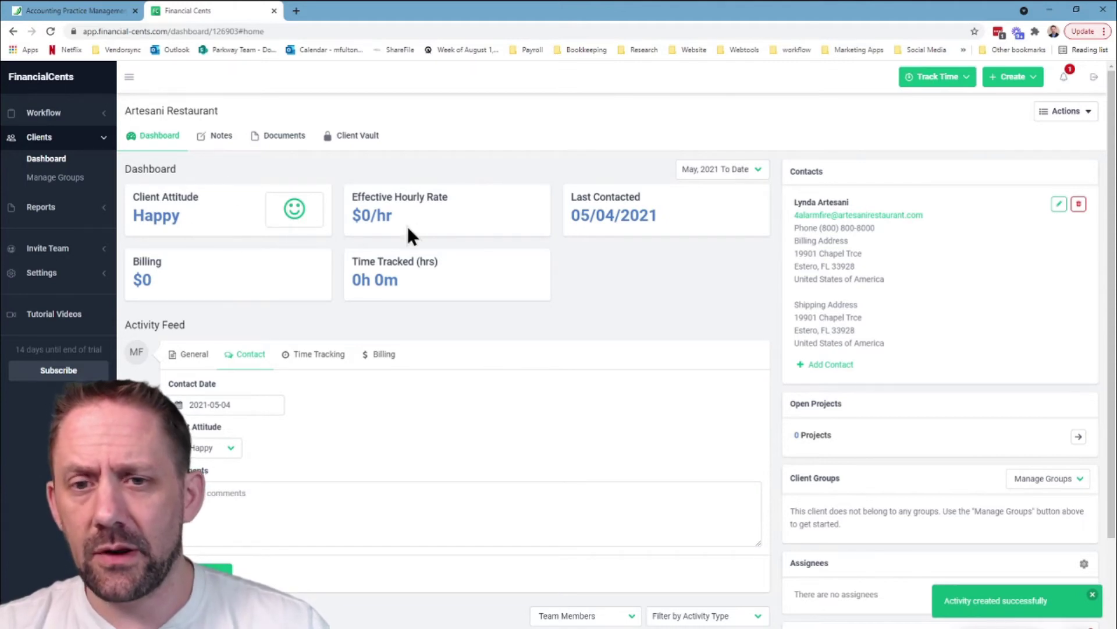
pyautogui.click(310, 366)
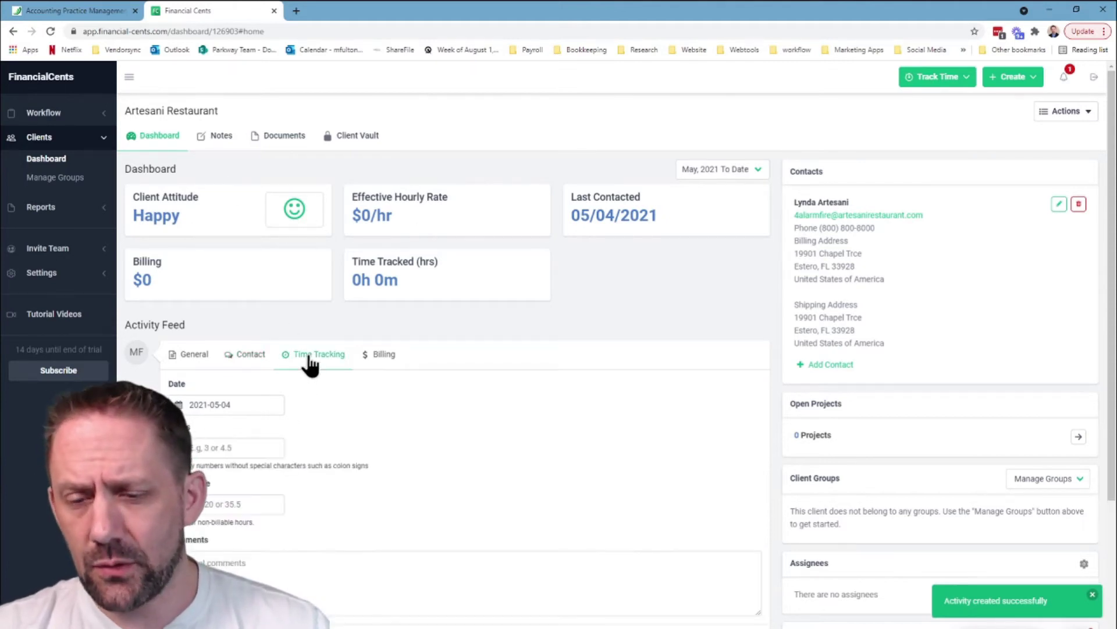
# - Log a 2-hour time entry at $125/hr with the comment 'Action please'
pyautogui.click(250, 448)
pyautogui.write('2')
pyautogui.click(239, 488)
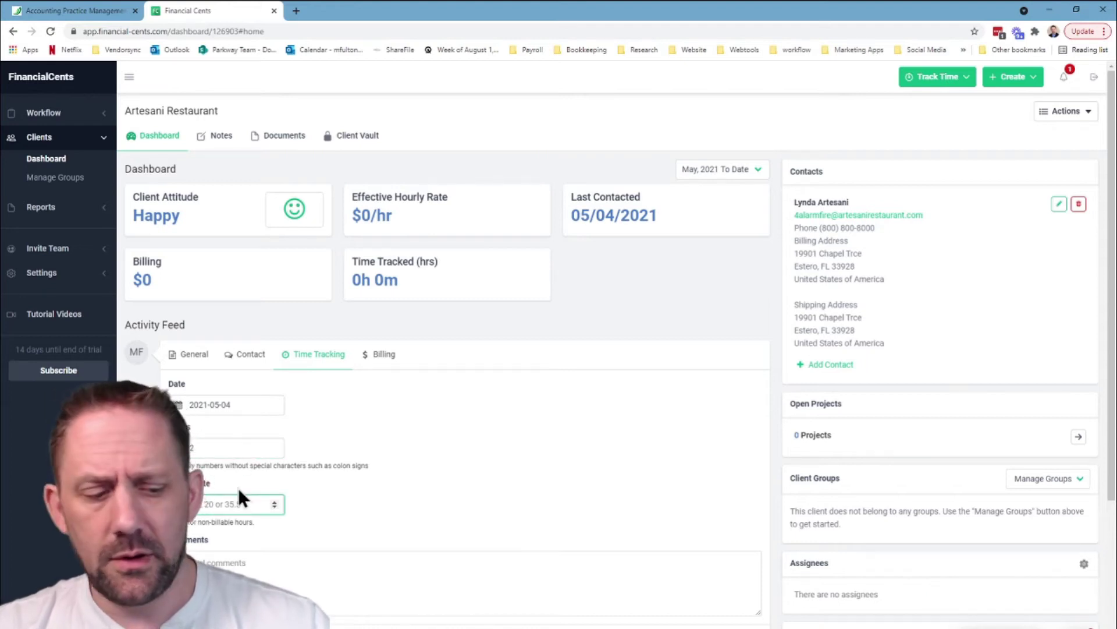
pyautogui.write('25')
pyautogui.press('Tab')
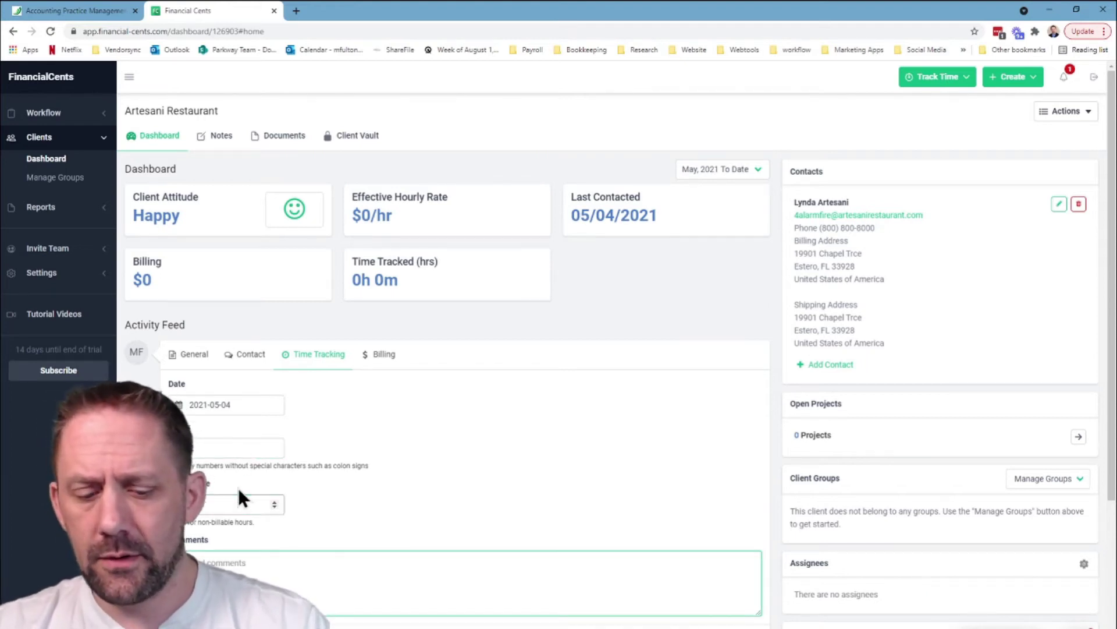
pyautogui.write('Action please')
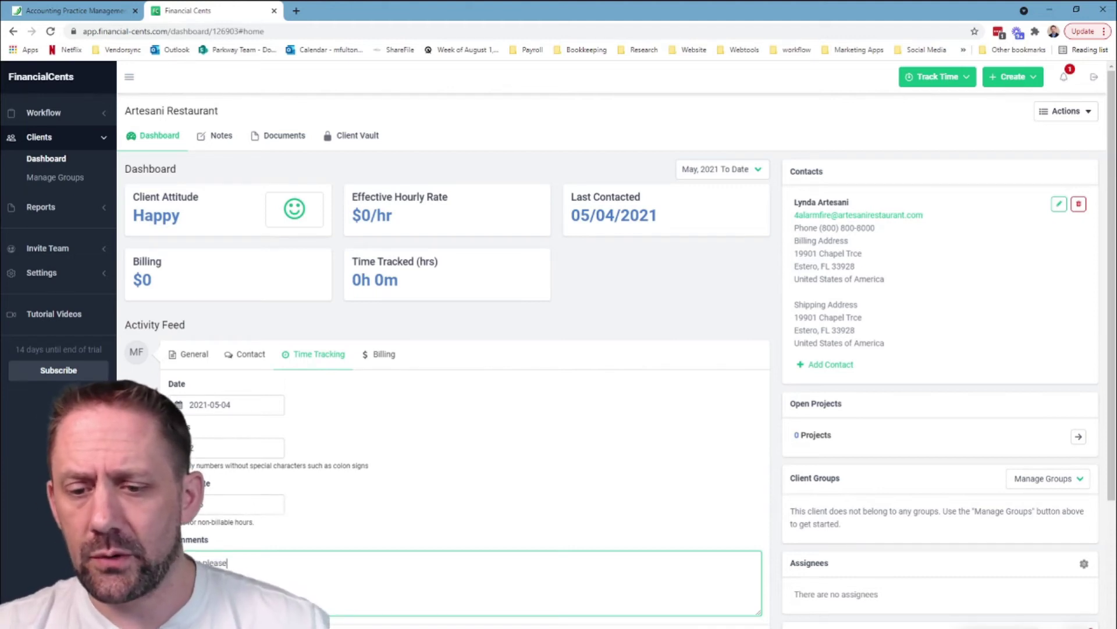
pyautogui.press('Tab')
pyautogui.press('Return')
pyautogui.click(391, 361)
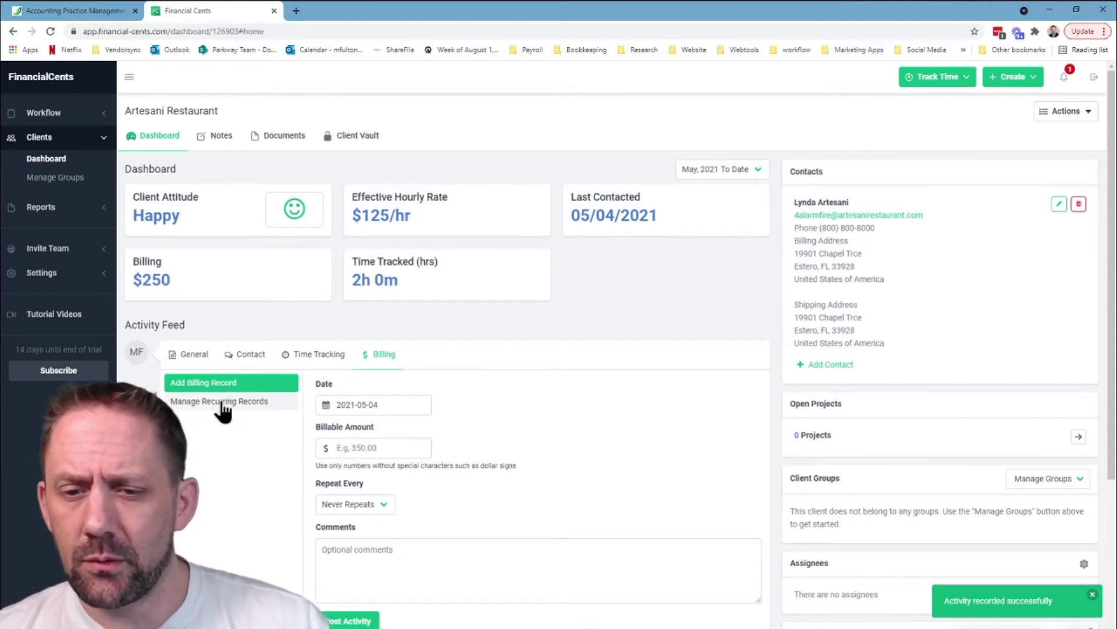
# - Look over the Billing tab's recurring billing and time tracking forms, then return to the billing form
pyautogui.scroll(-3, 226, 413)
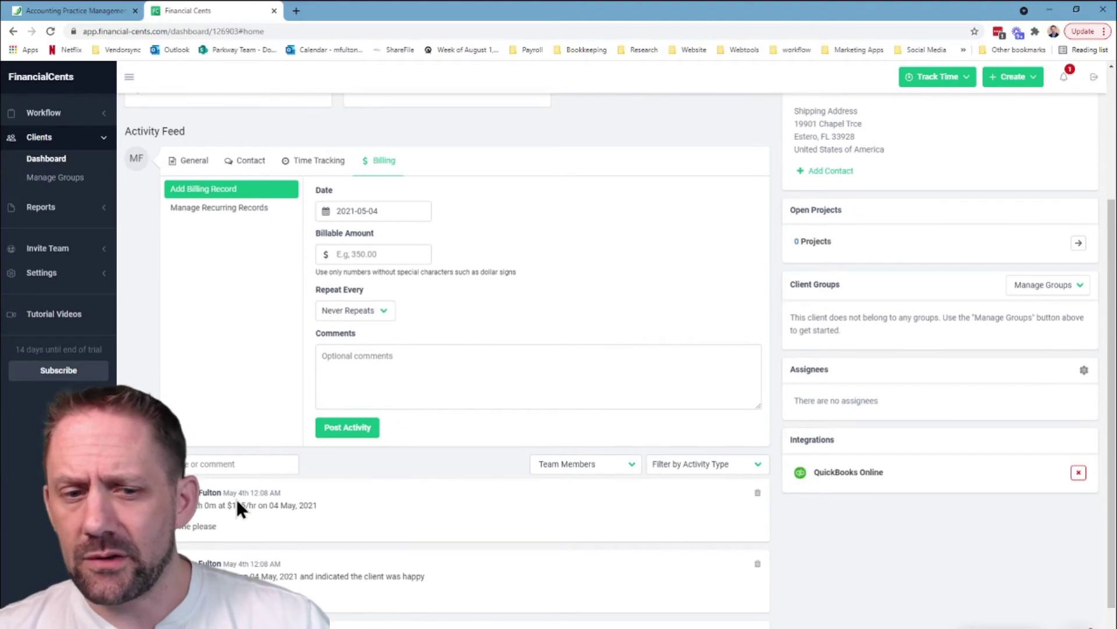
pyautogui.scroll(-2, 236, 498)
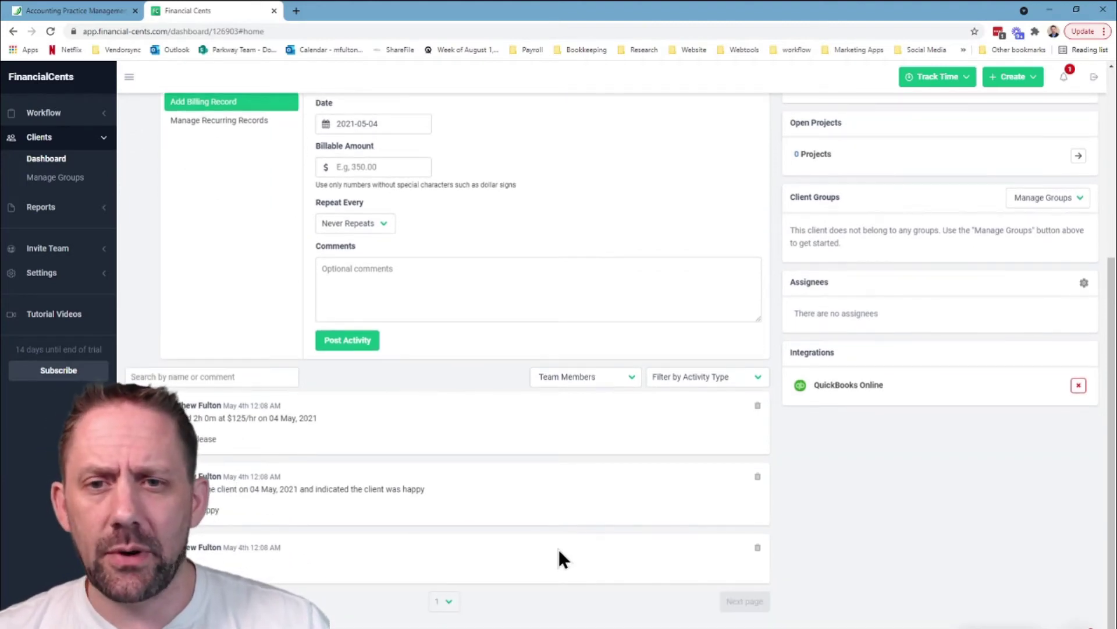
pyautogui.scroll(1, 559, 550)
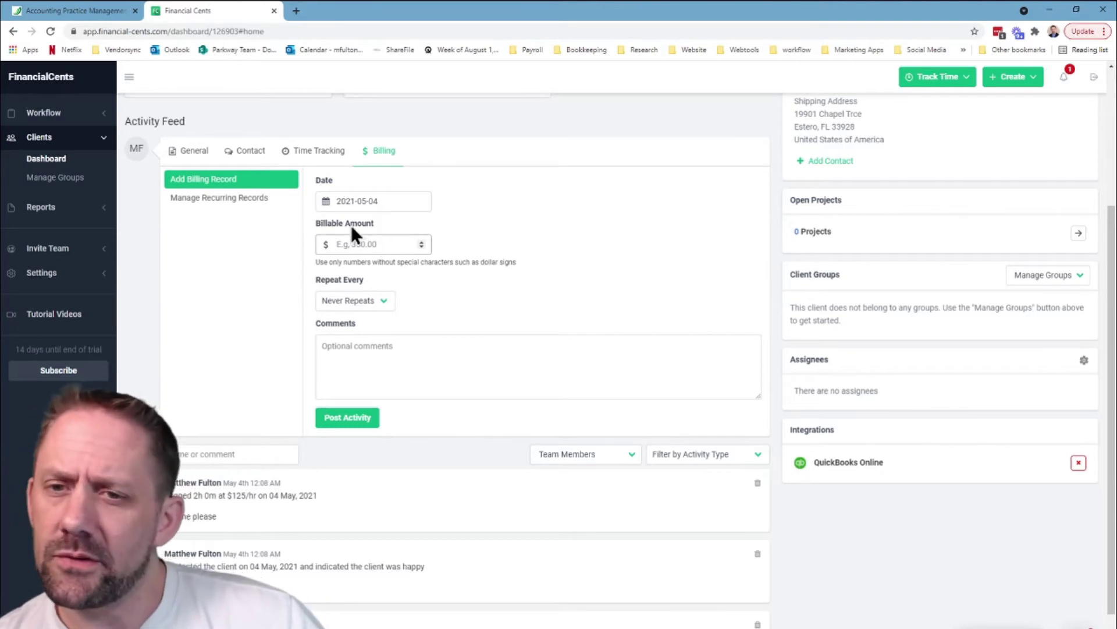
pyautogui.click(243, 198)
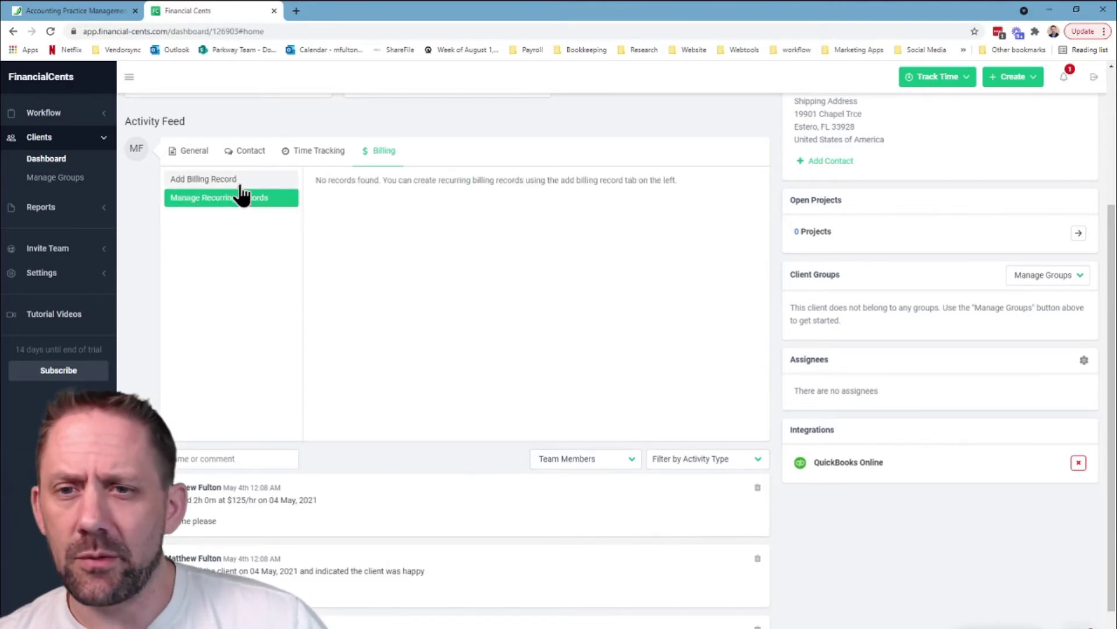
pyautogui.click(238, 181)
pyautogui.click(301, 158)
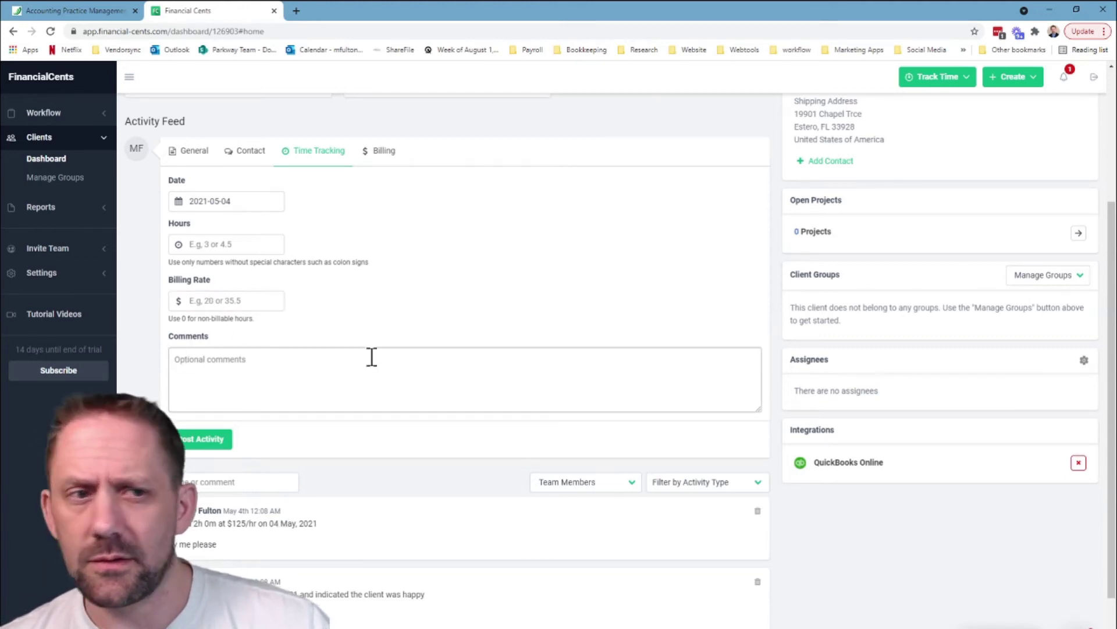
pyautogui.scroll(2, 404, 347)
pyautogui.click(391, 269)
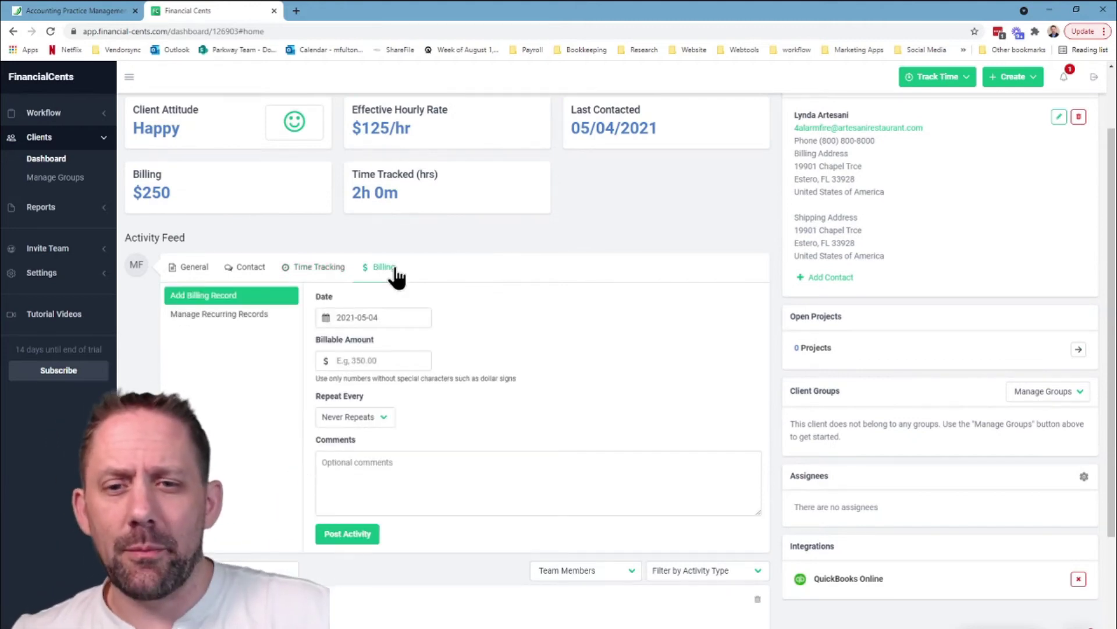
# - Post a $500 billing record with the comment 'First bill'
pyautogui.click(357, 359)
pyautogui.write('50')
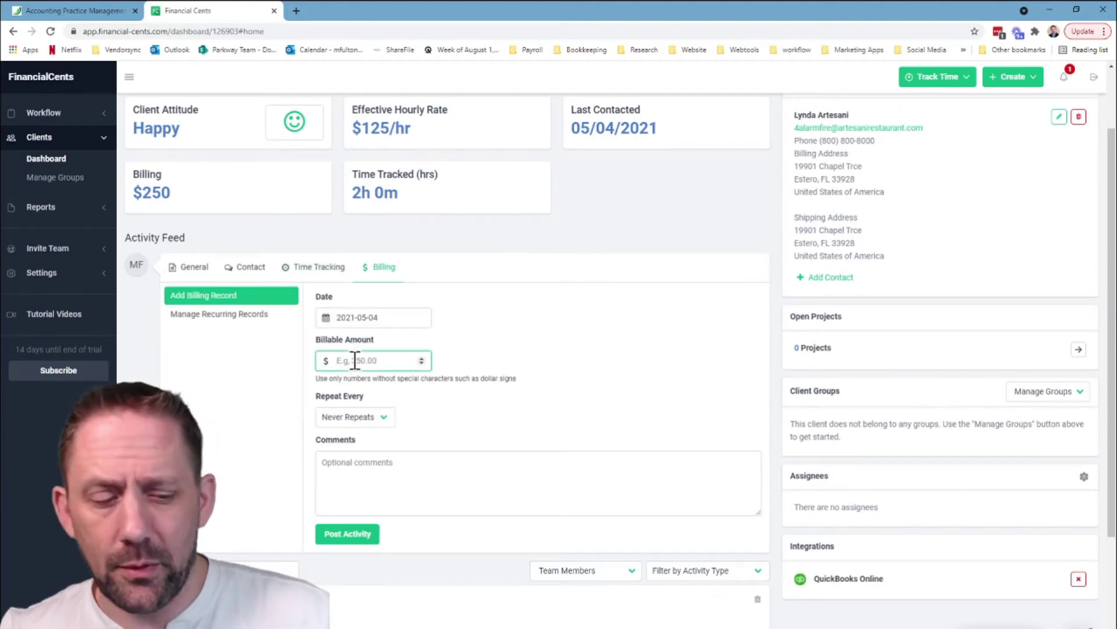
pyautogui.write('0')
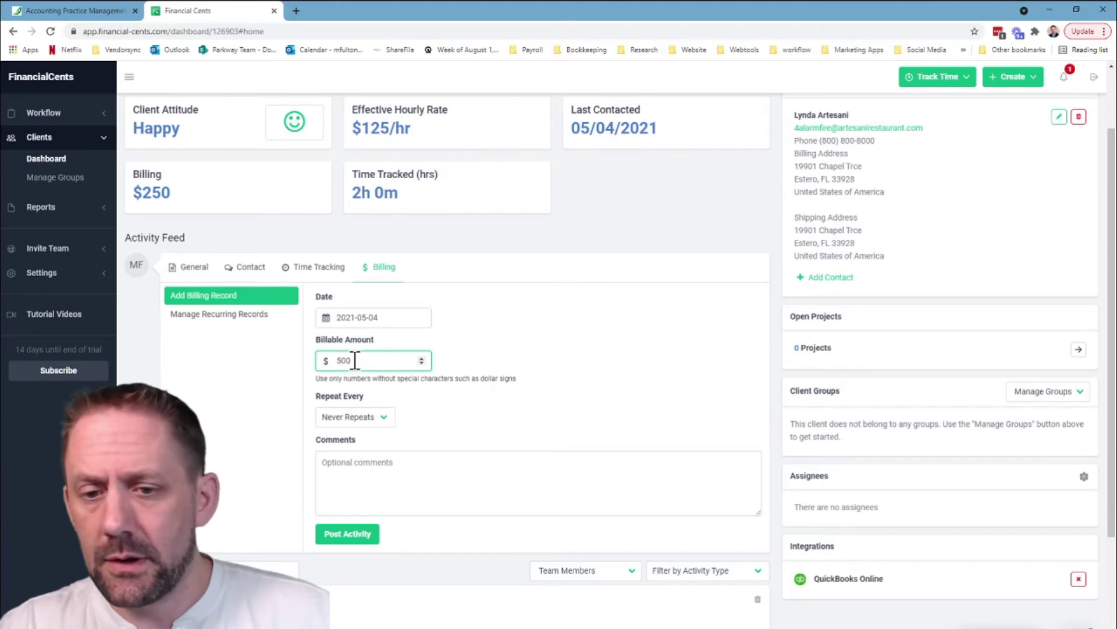
pyautogui.click(382, 418)
pyautogui.click(380, 462)
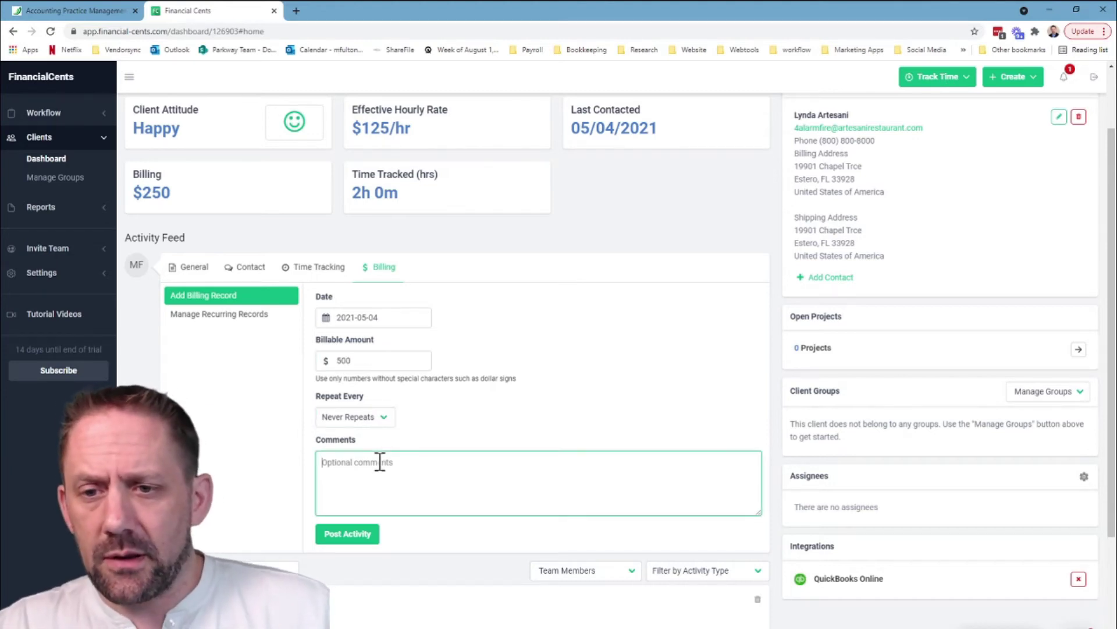
pyautogui.write('First bill')
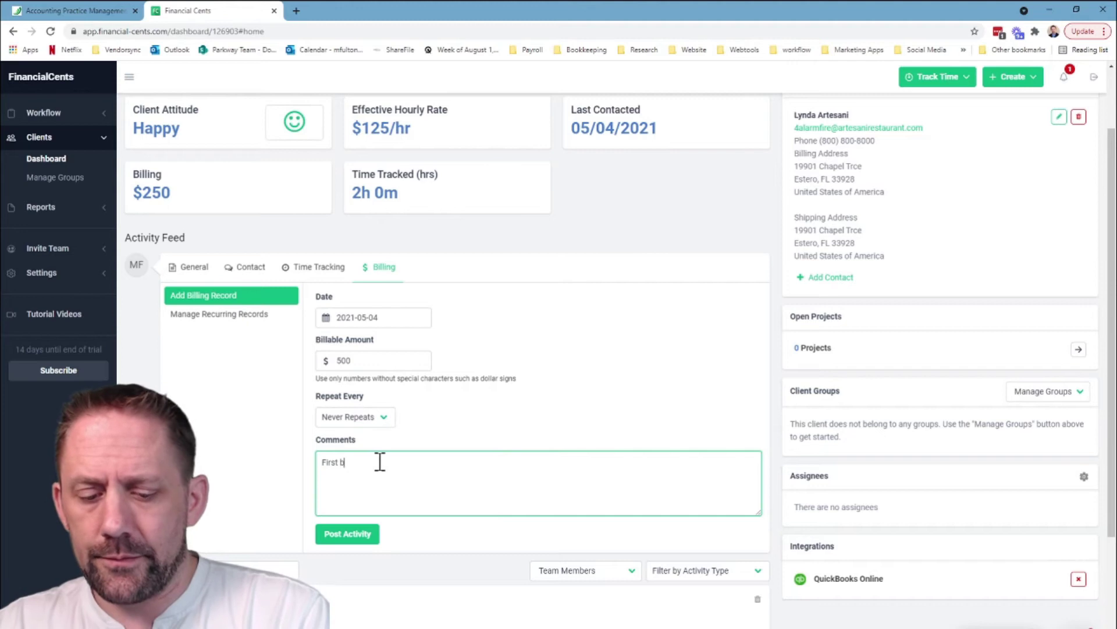
pyautogui.click(352, 534)
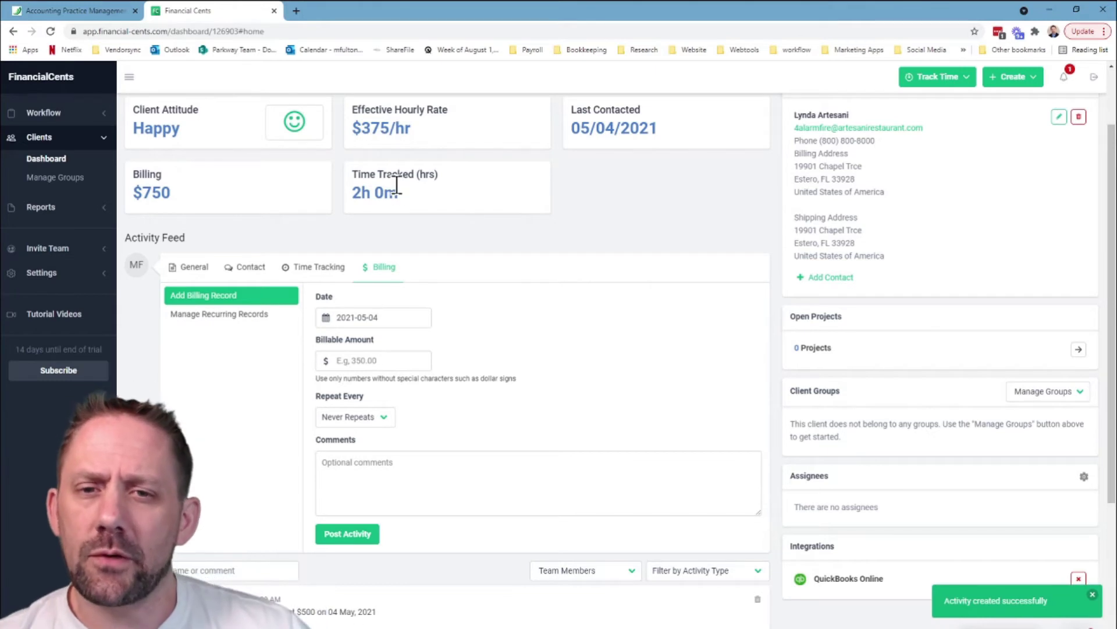
pyautogui.scroll(2, 399, 187)
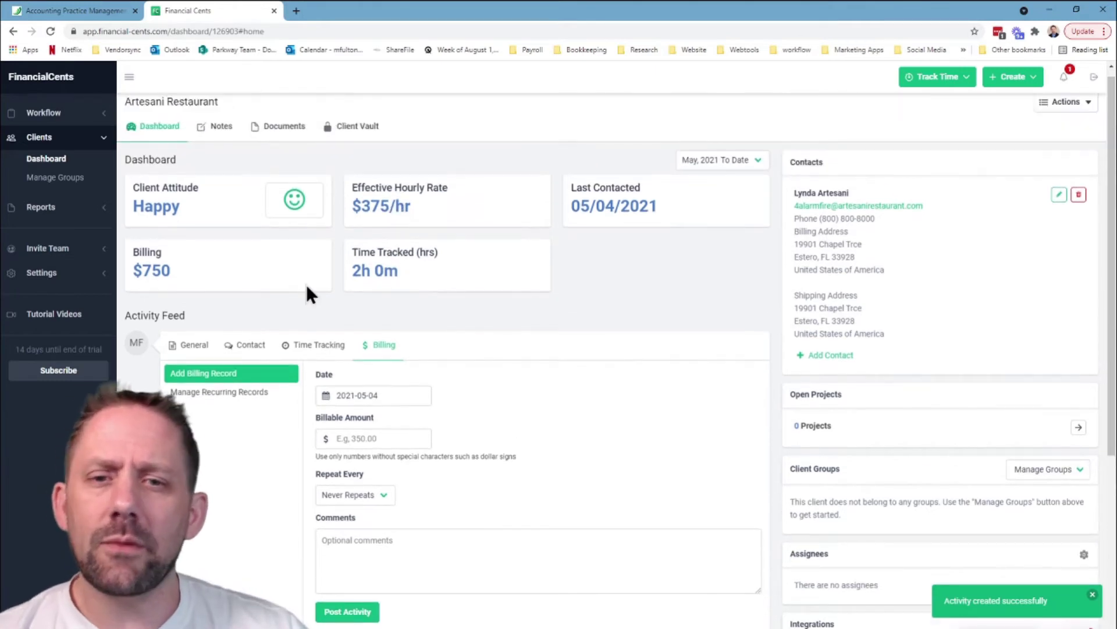
# - Open the Review A/P task in the Monthly Bookkeeping project template
pyautogui.click(64, 117)
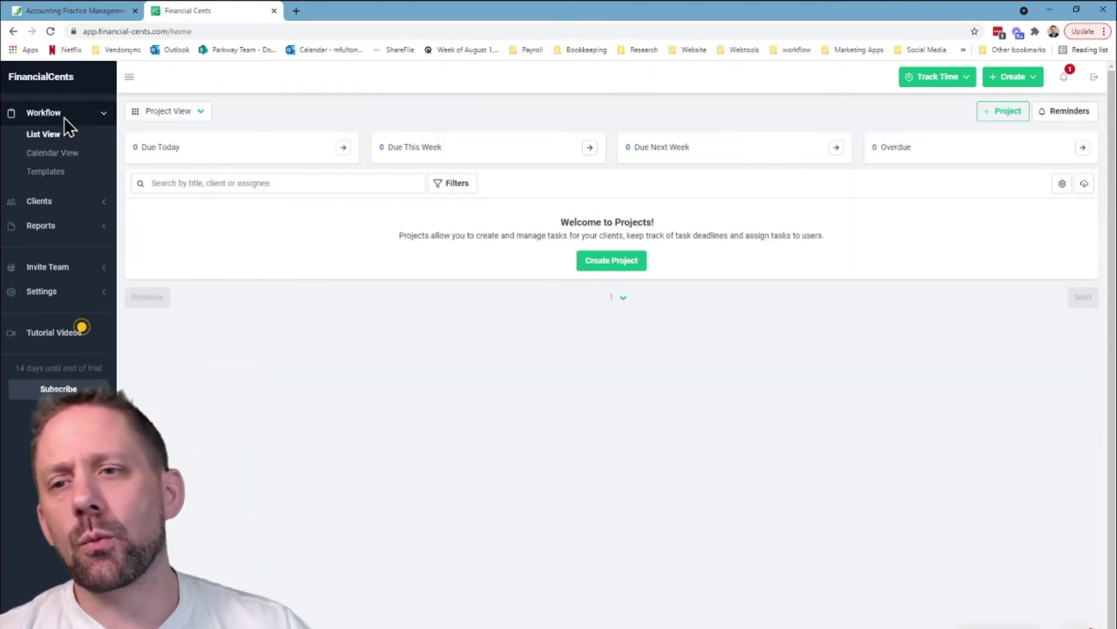
pyautogui.click(46, 171)
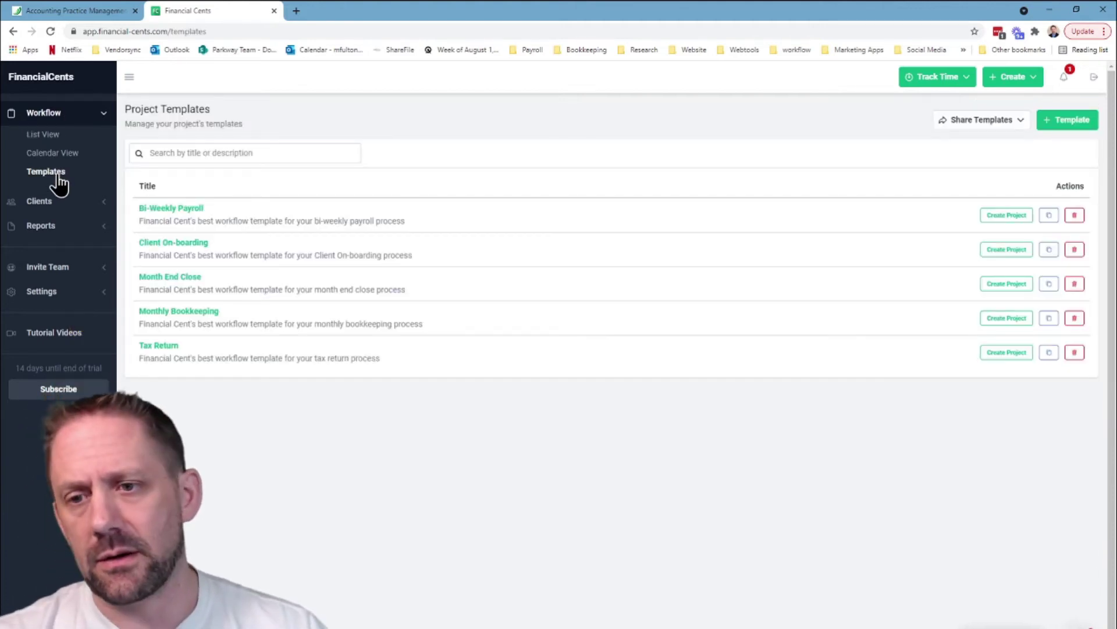
pyautogui.click(198, 317)
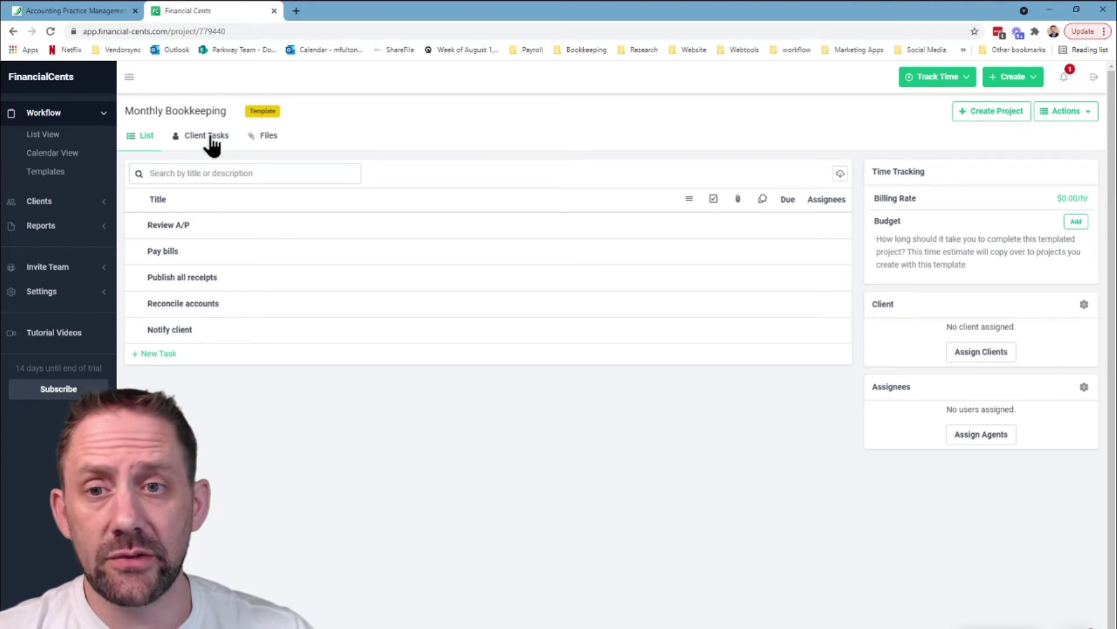
pyautogui.click(201, 226)
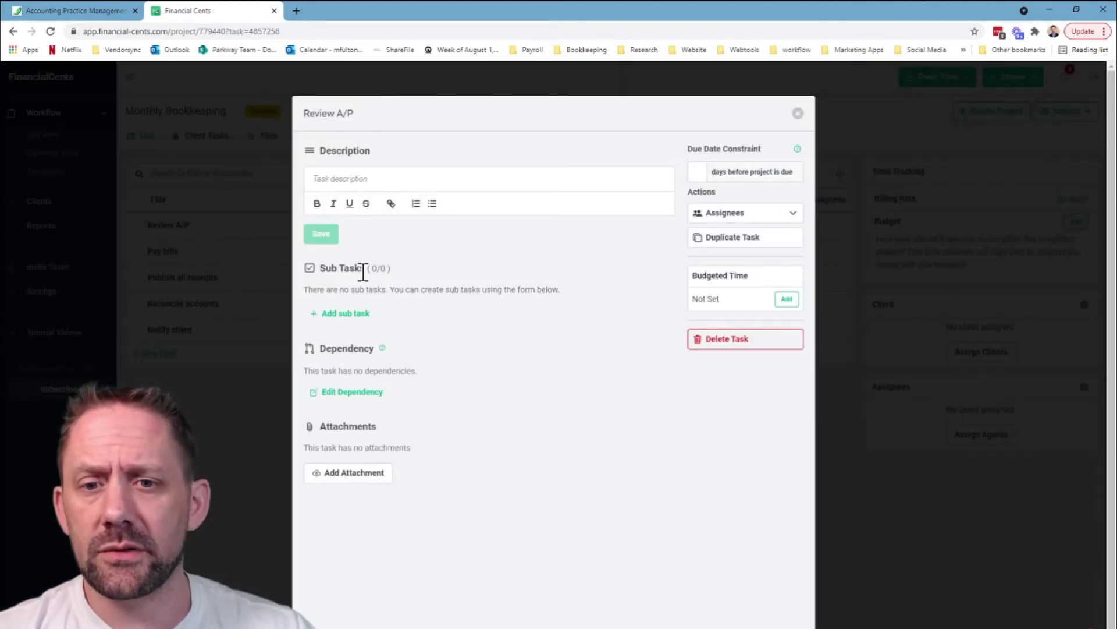
# - Add the subtask 'Check off cleared checks' to Review A/P
pyautogui.click(365, 317)
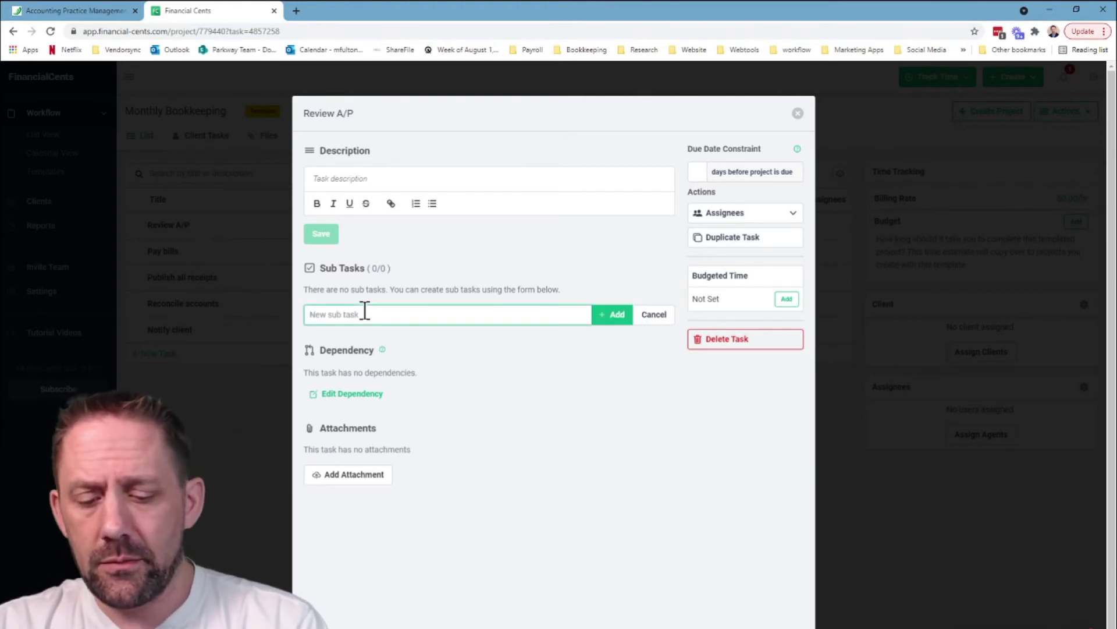
pyautogui.write('Check off cleared checks')
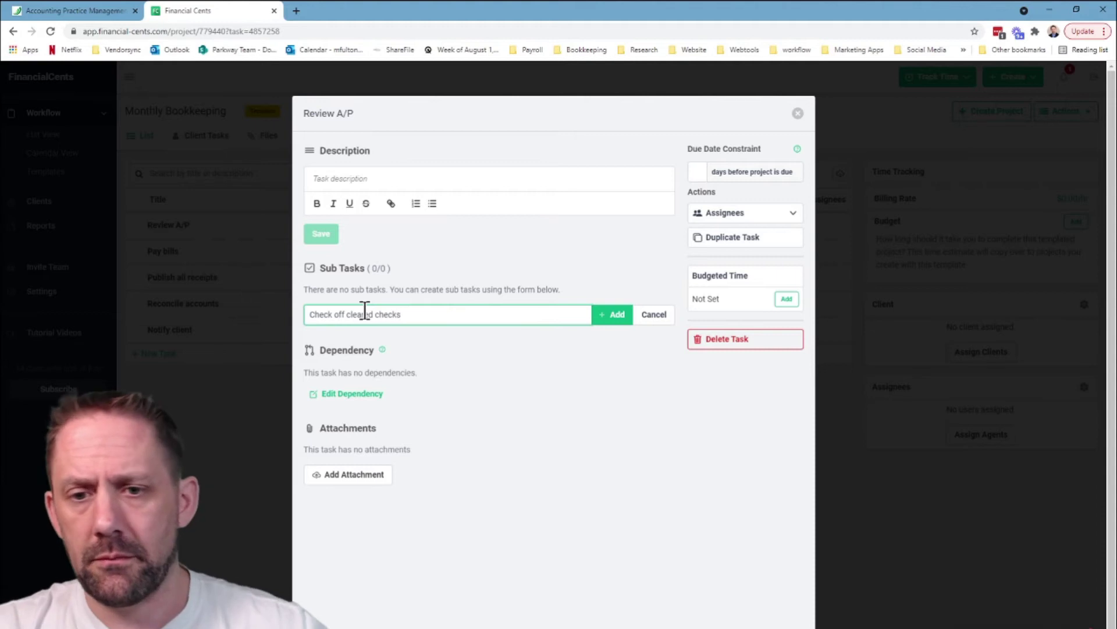
pyautogui.click(618, 317)
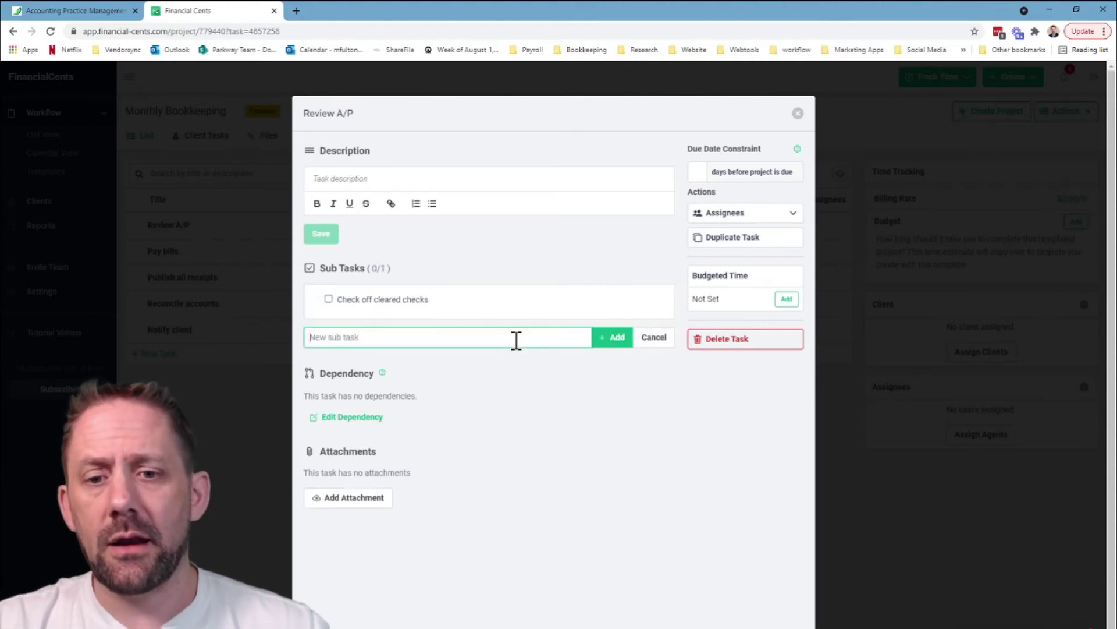
pyautogui.click(379, 418)
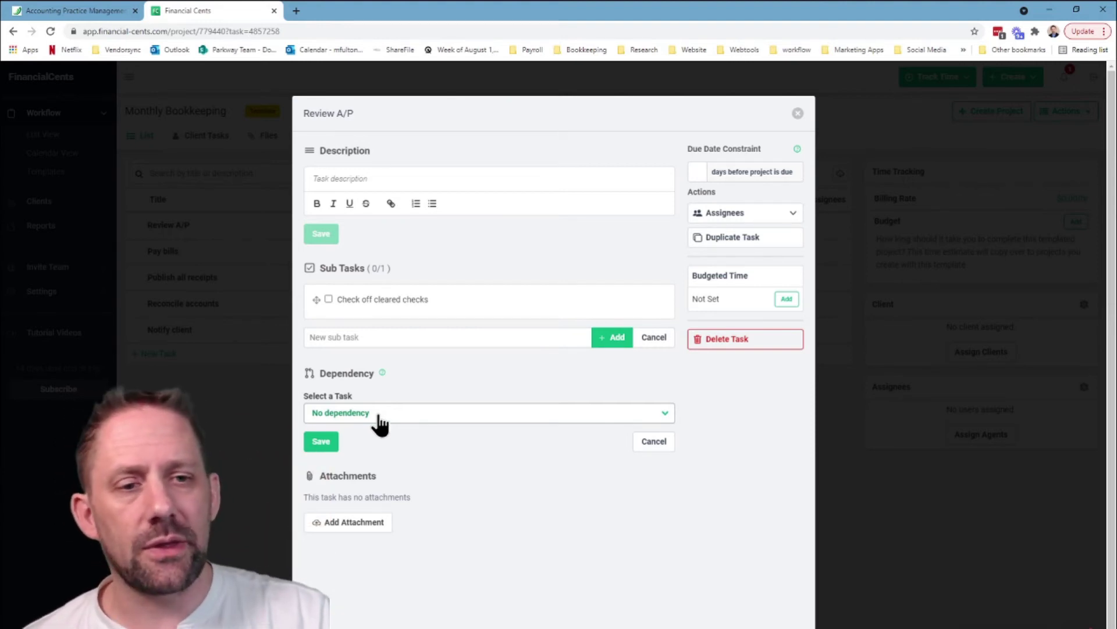
# - Assign Review A/P to the only team member with a 1-hour budget, then close it
pyautogui.click(793, 214)
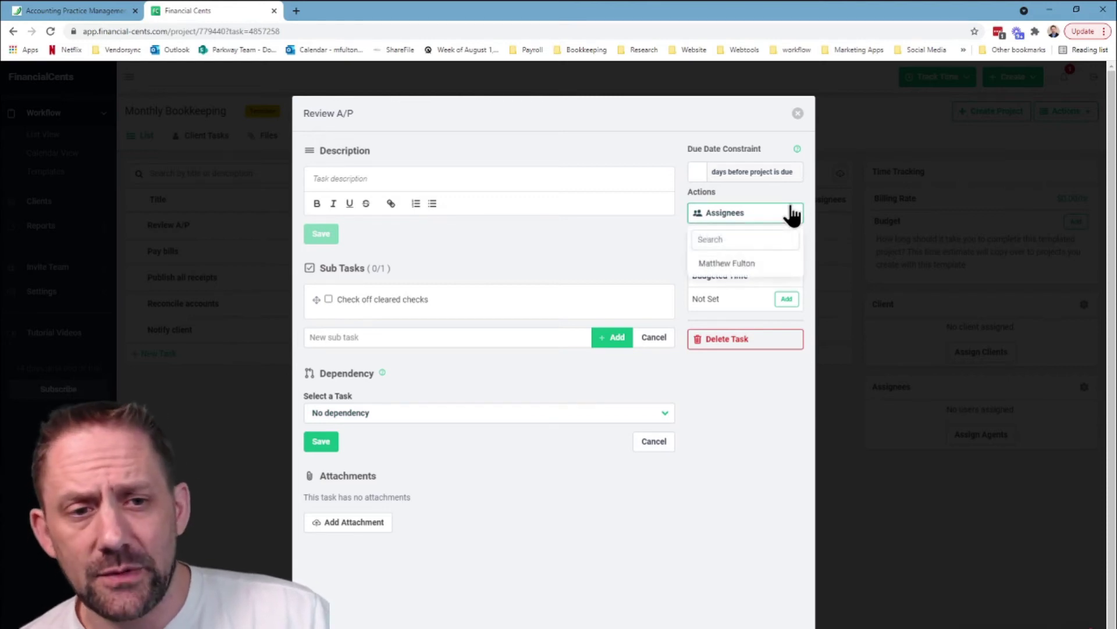
pyautogui.click(763, 266)
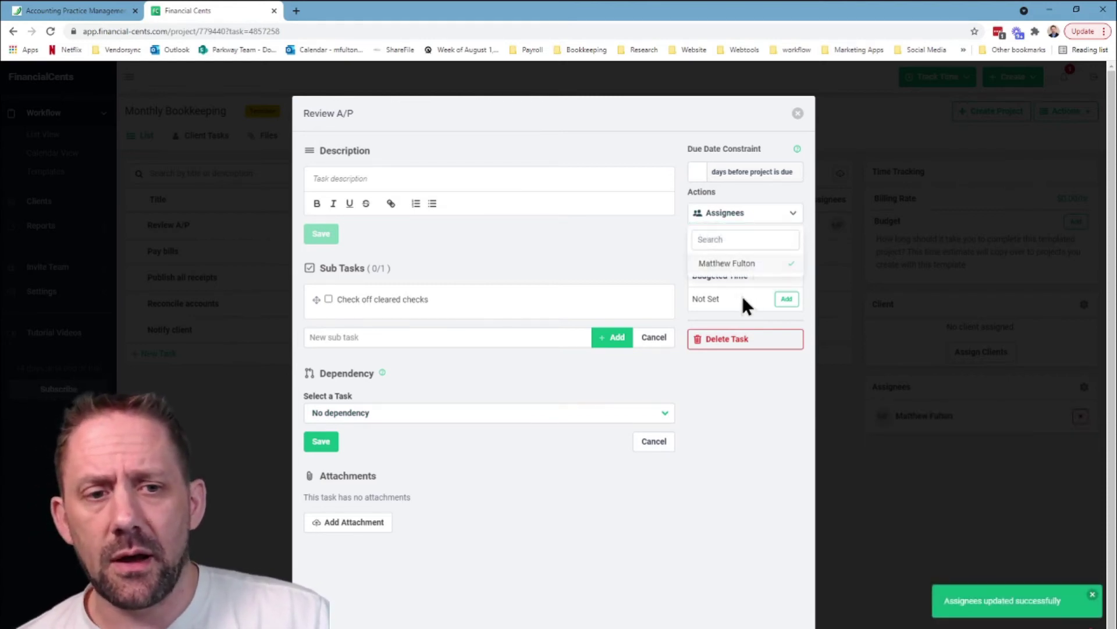
pyautogui.click(706, 214)
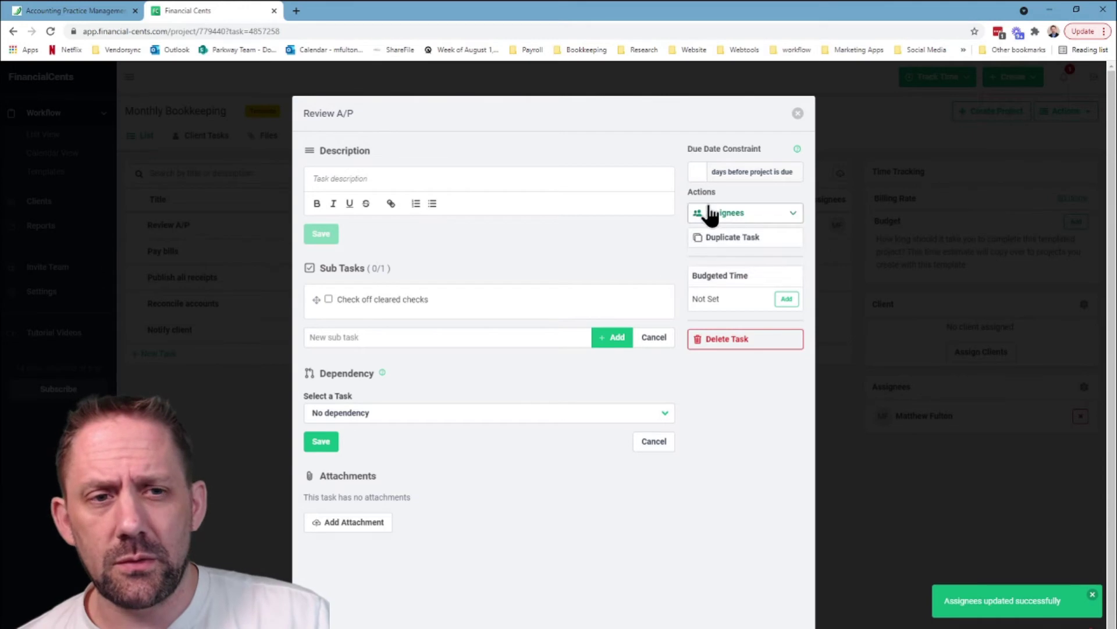
pyautogui.click(698, 170)
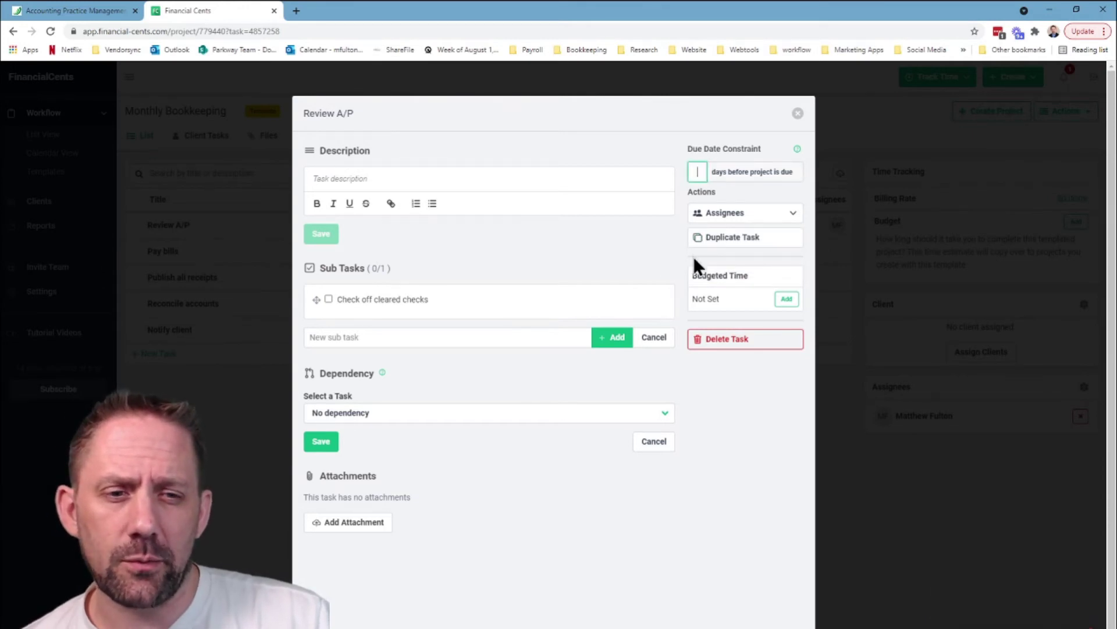
pyautogui.click(788, 299)
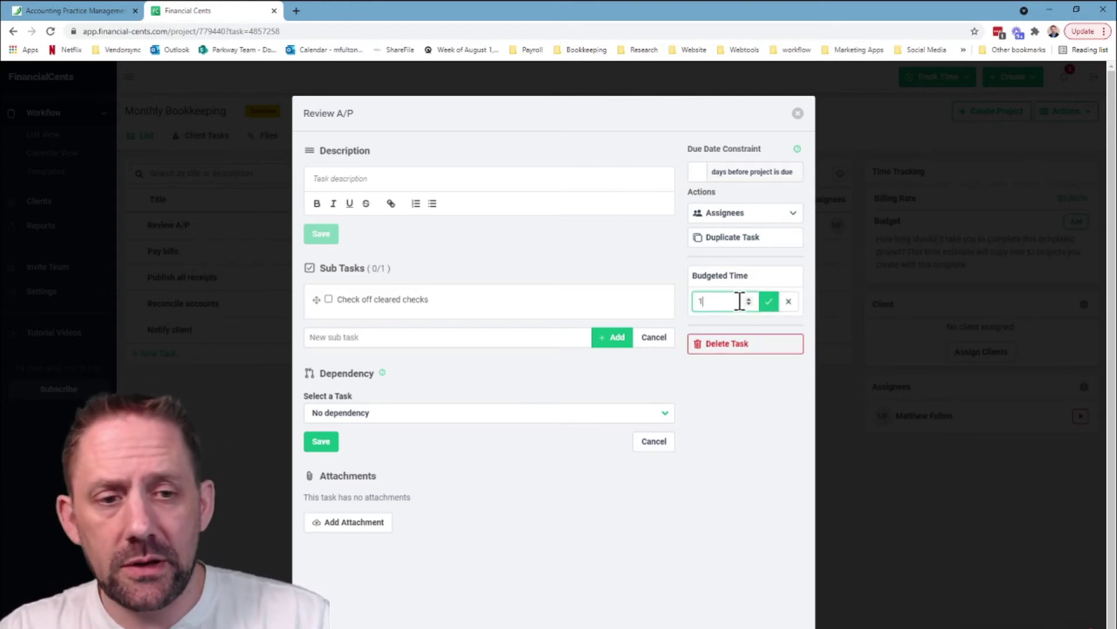
pyautogui.click(769, 301)
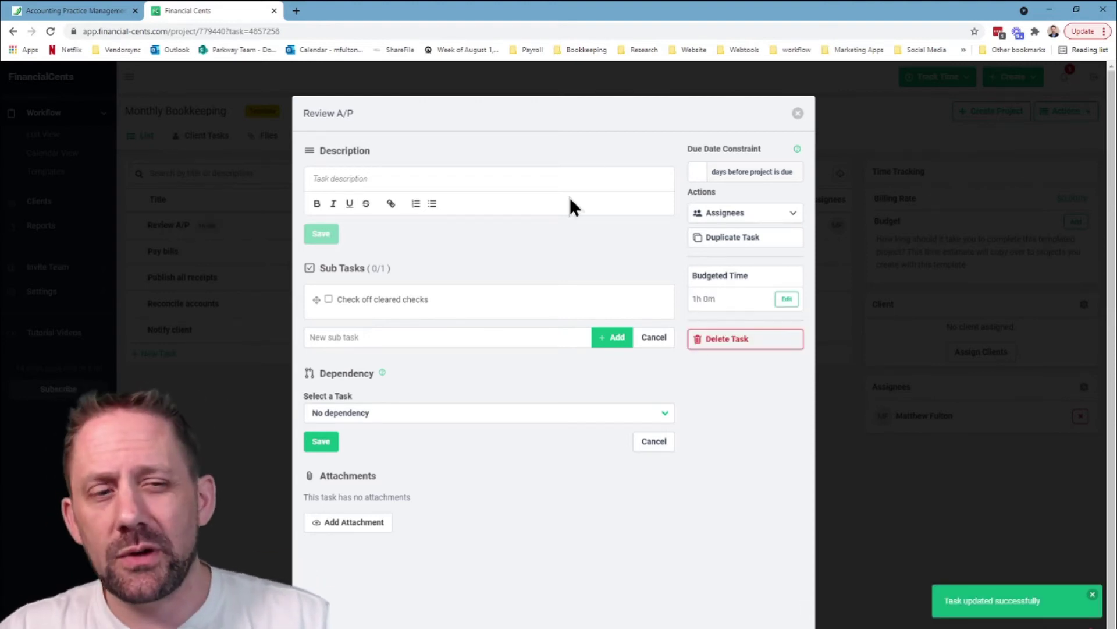
pyautogui.click(798, 113)
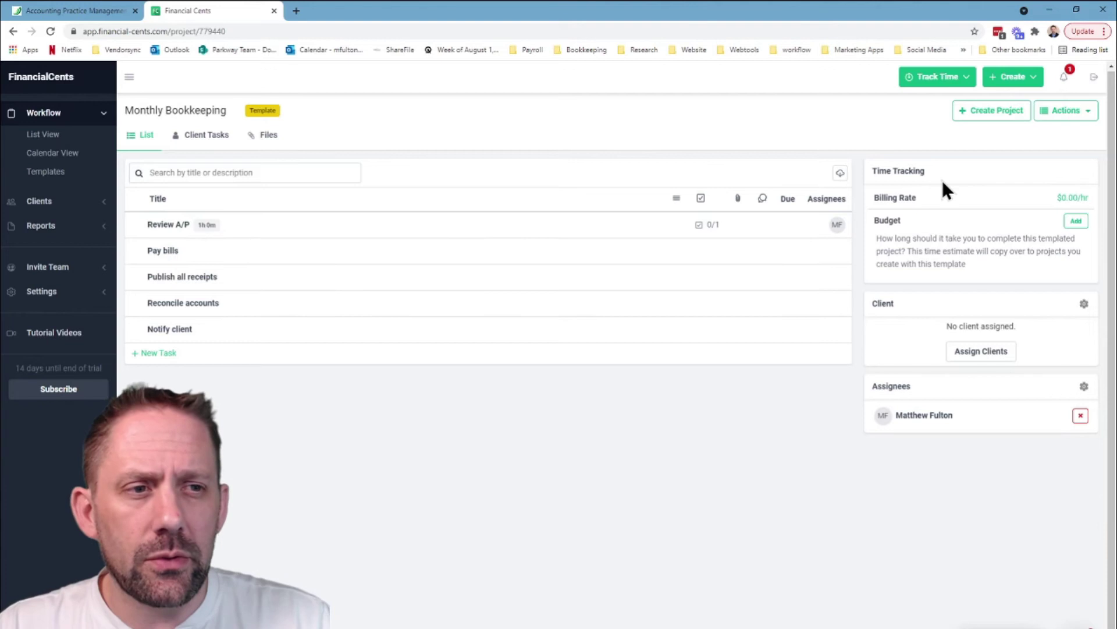
# - Start a project from the template for Artesani Restaurant, running May 1 to May 15, 2021
pyautogui.click(1012, 114)
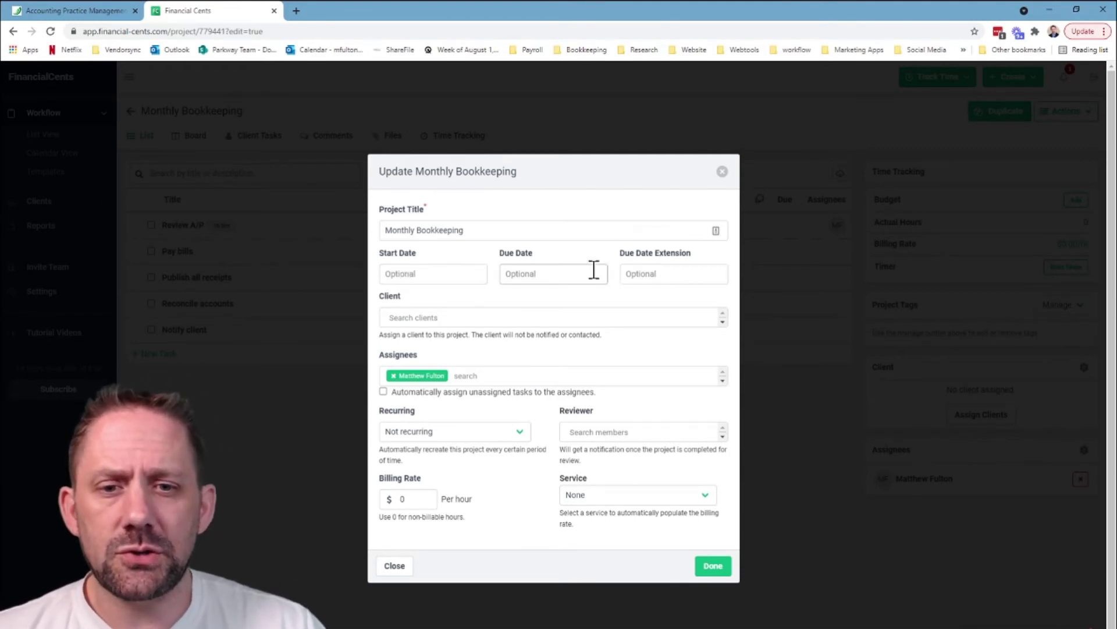
pyautogui.click(476, 320)
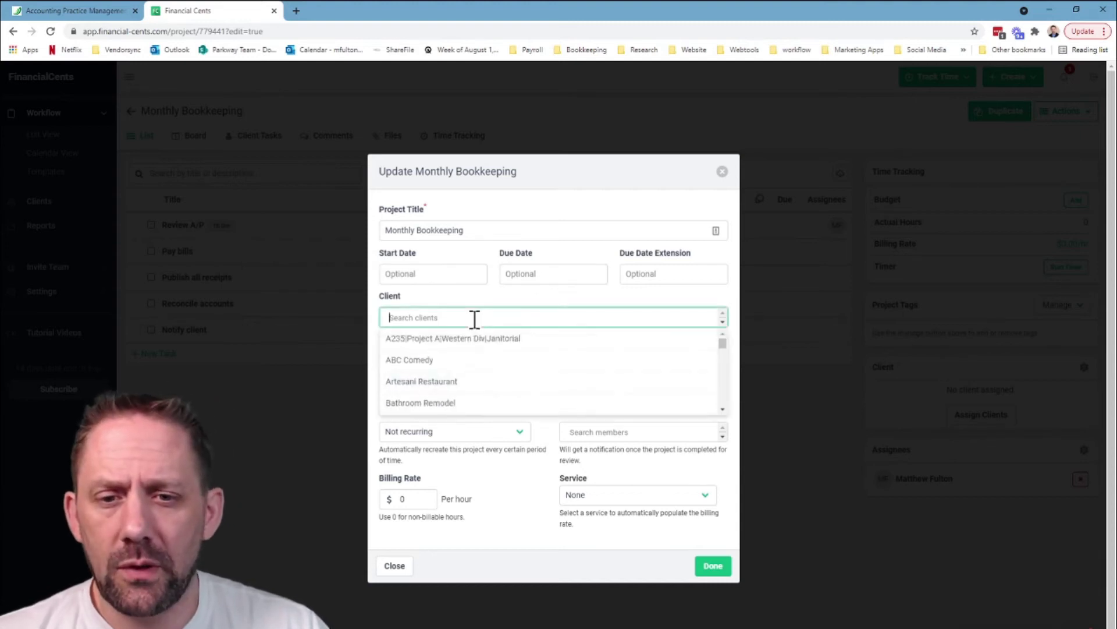
pyautogui.click(458, 381)
pyautogui.click(440, 275)
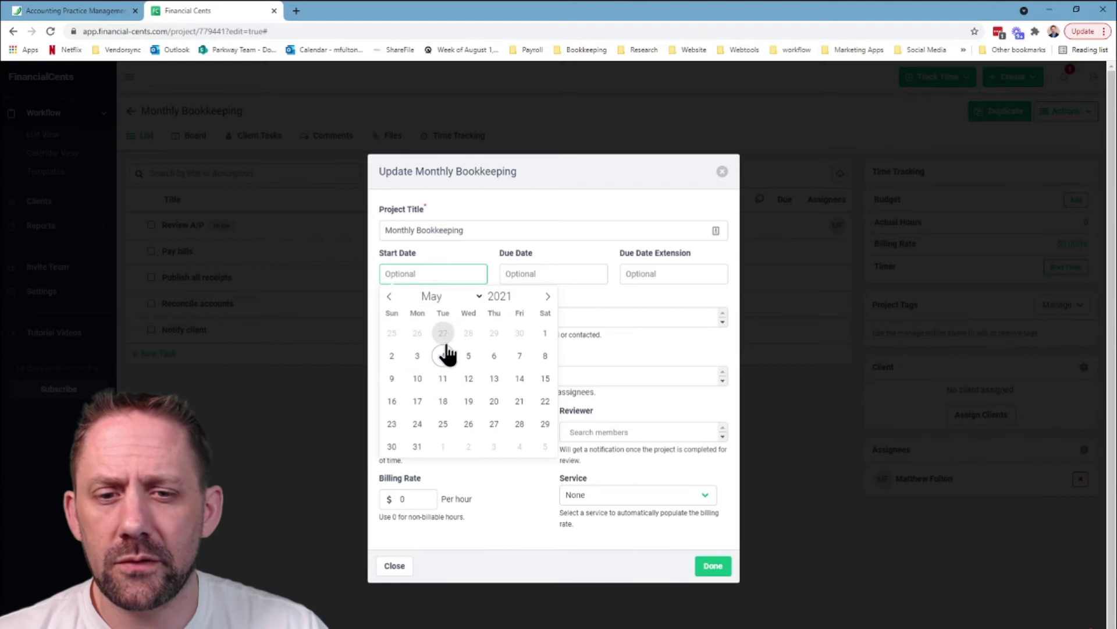
pyautogui.click(543, 333)
pyautogui.click(560, 274)
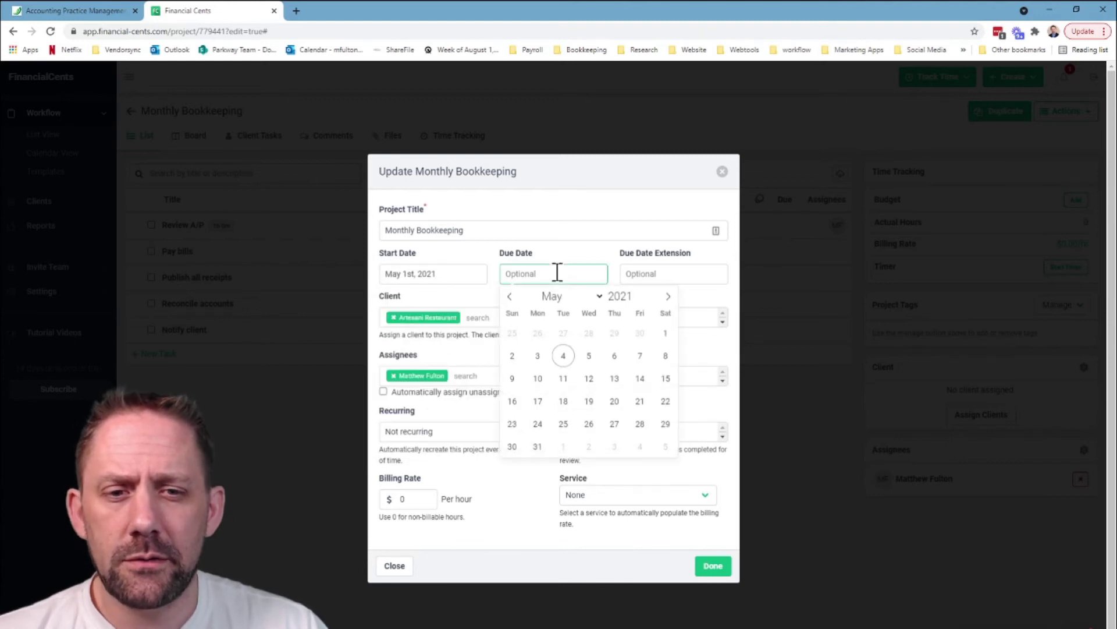
pyautogui.click(666, 383)
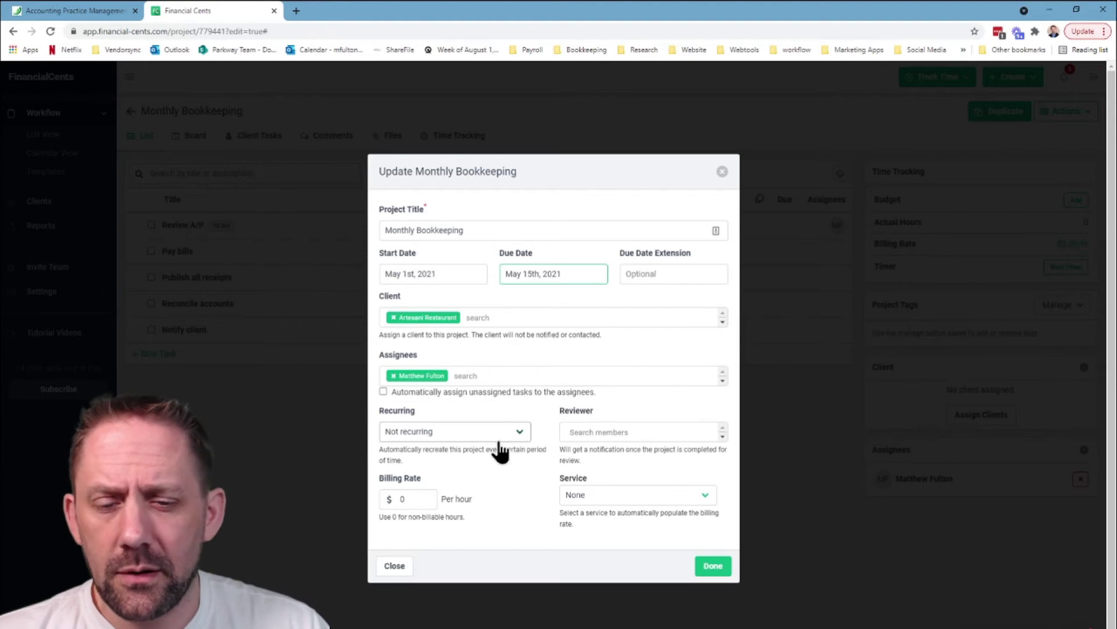
# - Leave the reviewer empty, choose the Hourly Rate service, and save the project
pyautogui.click(588, 433)
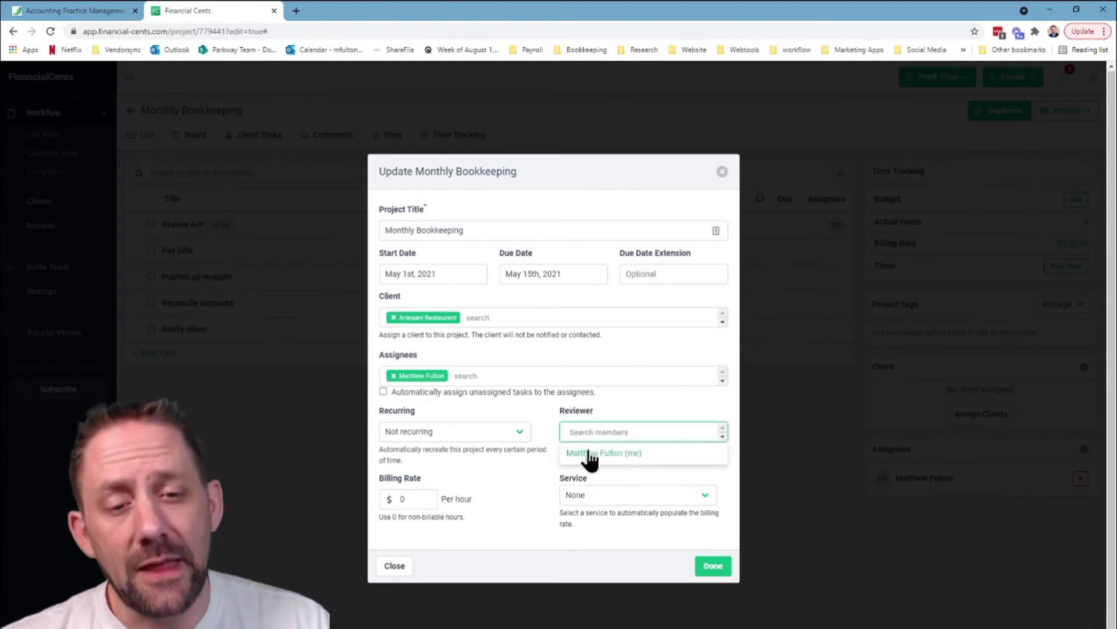
pyautogui.click(528, 472)
pyautogui.click(610, 498)
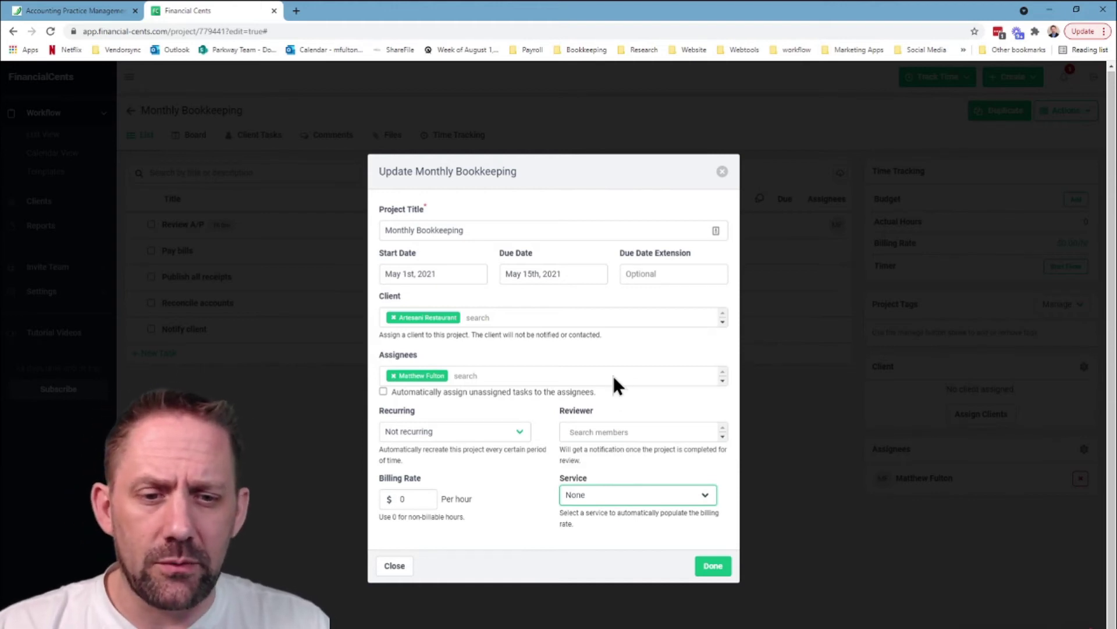
pyautogui.press('Down')
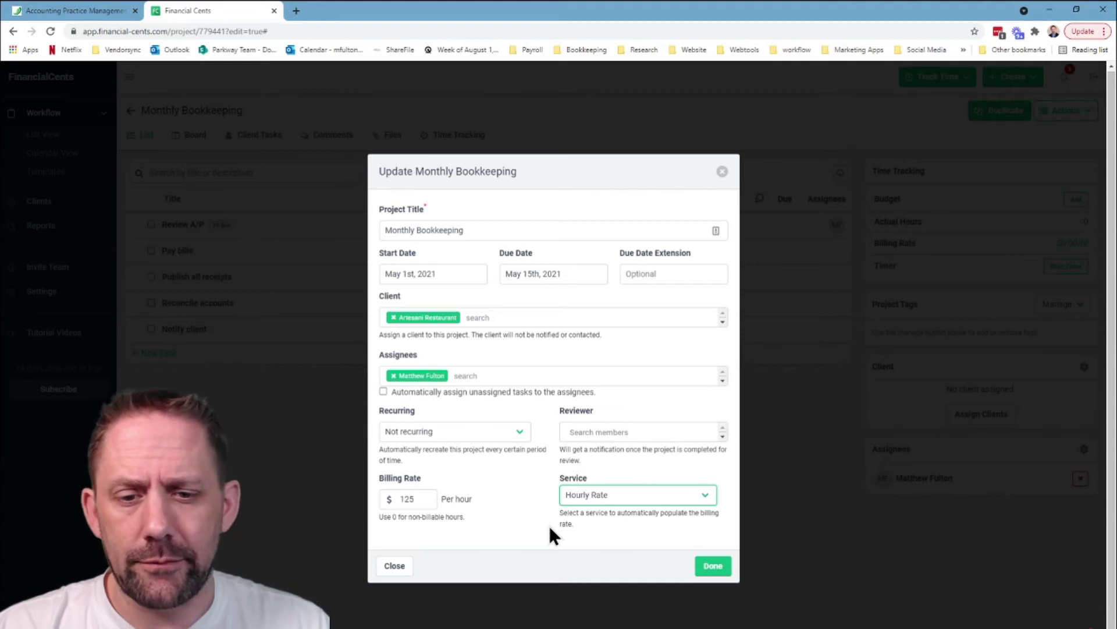
pyautogui.click(485, 501)
pyautogui.click(706, 564)
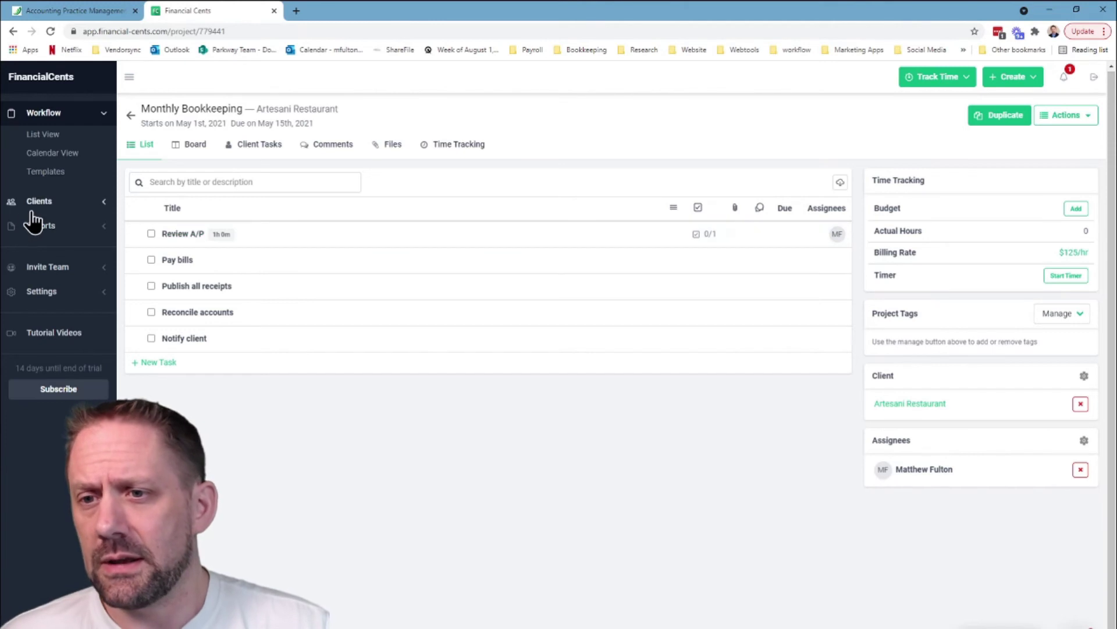
# - View the Monthly Bookkeeping project on the calendar, then browse by week to May 9–15
pyautogui.click(65, 167)
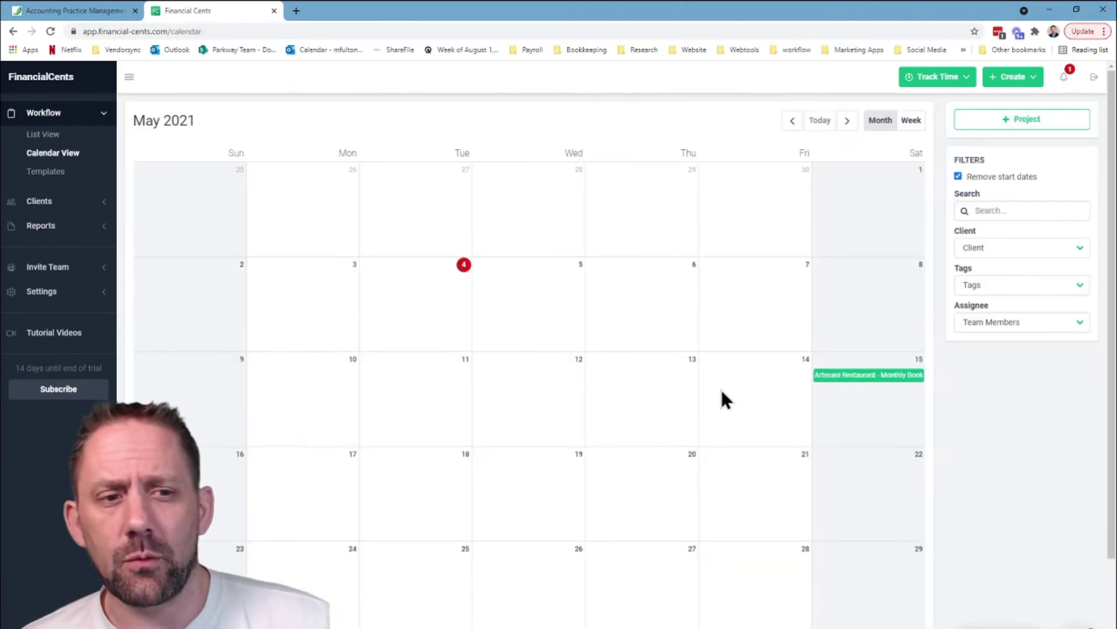
pyautogui.click(866, 375)
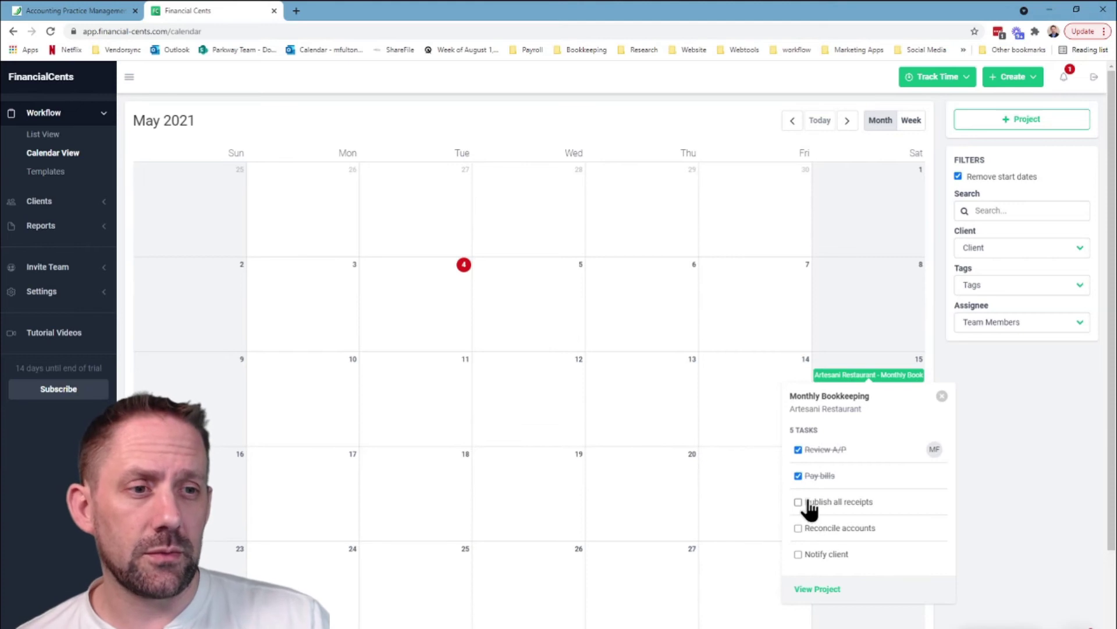
pyautogui.click(912, 120)
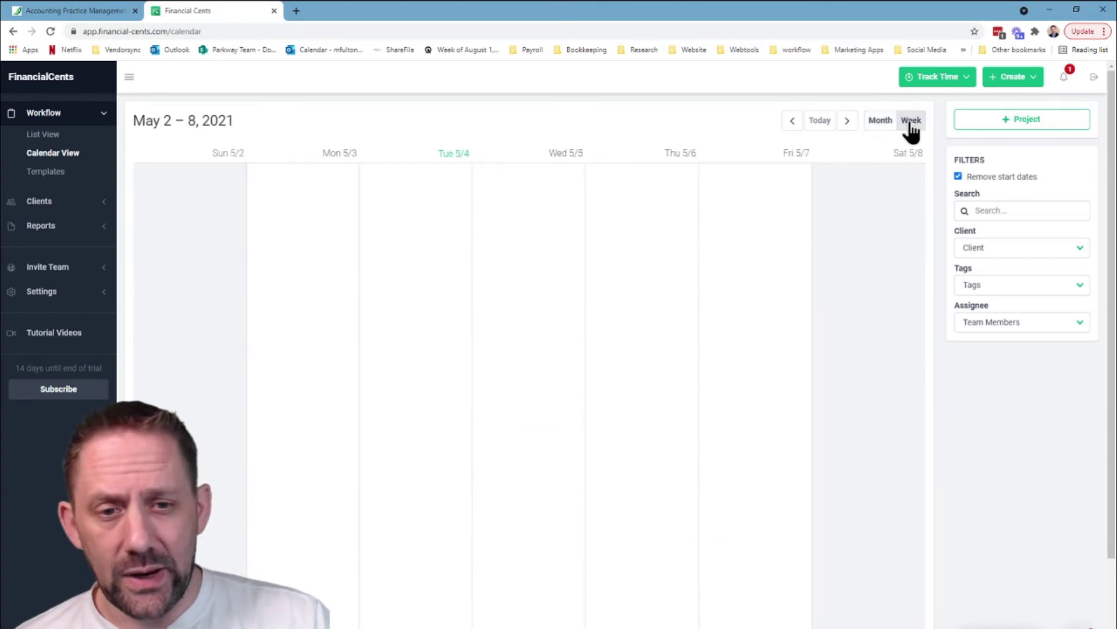
pyautogui.click(846, 122)
pyautogui.click(847, 122)
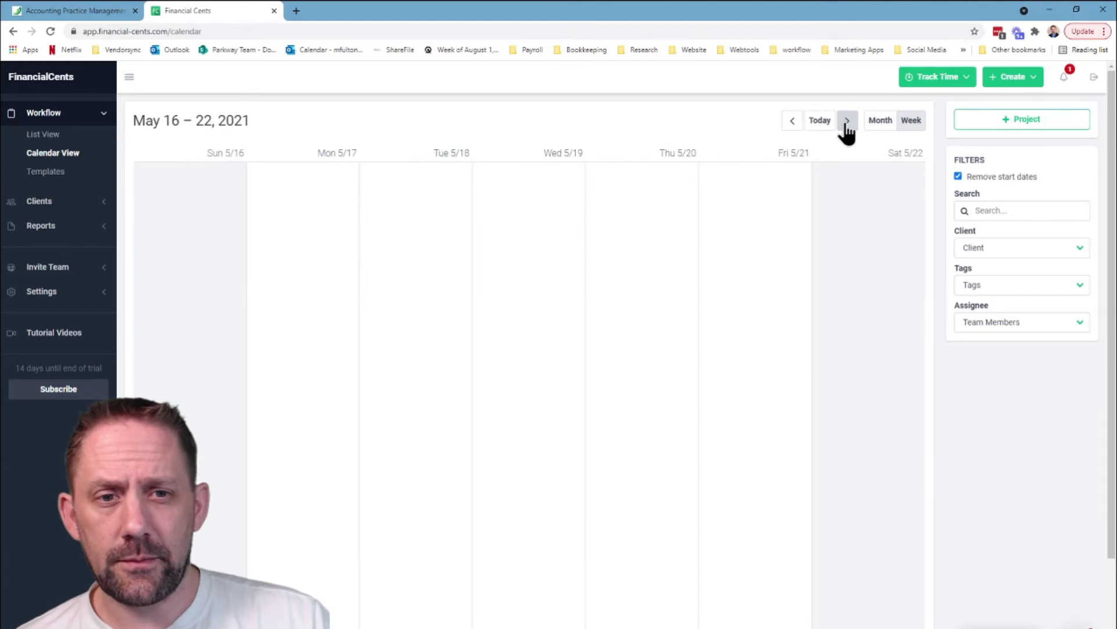
pyautogui.click(792, 122)
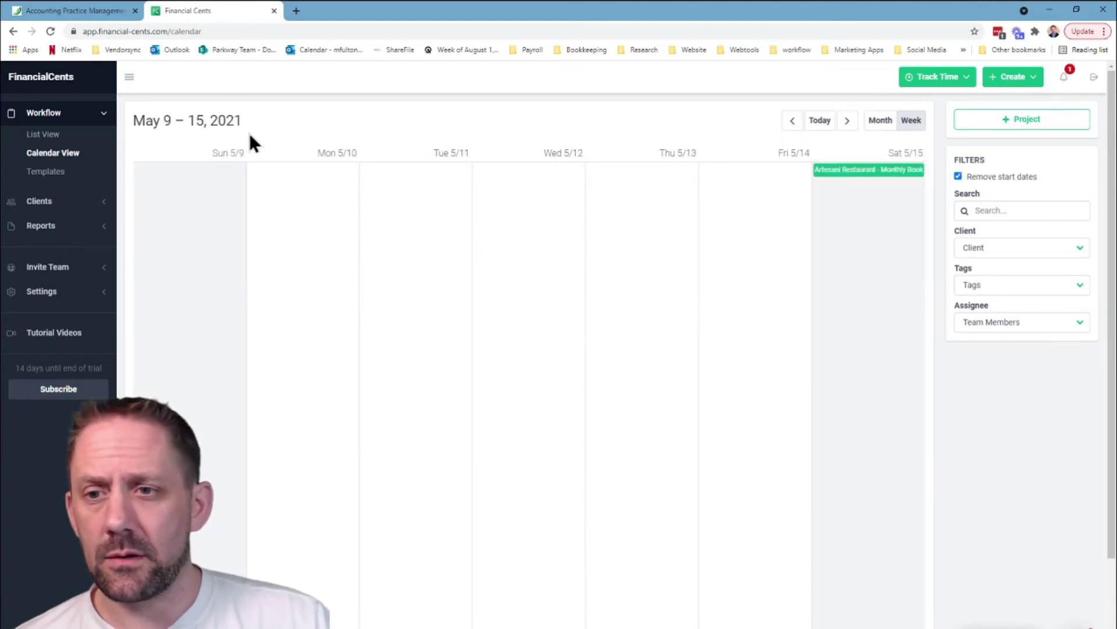
# - Return to the project list, show and hide the filters, and open Time Tracking reports
pyautogui.click(52, 135)
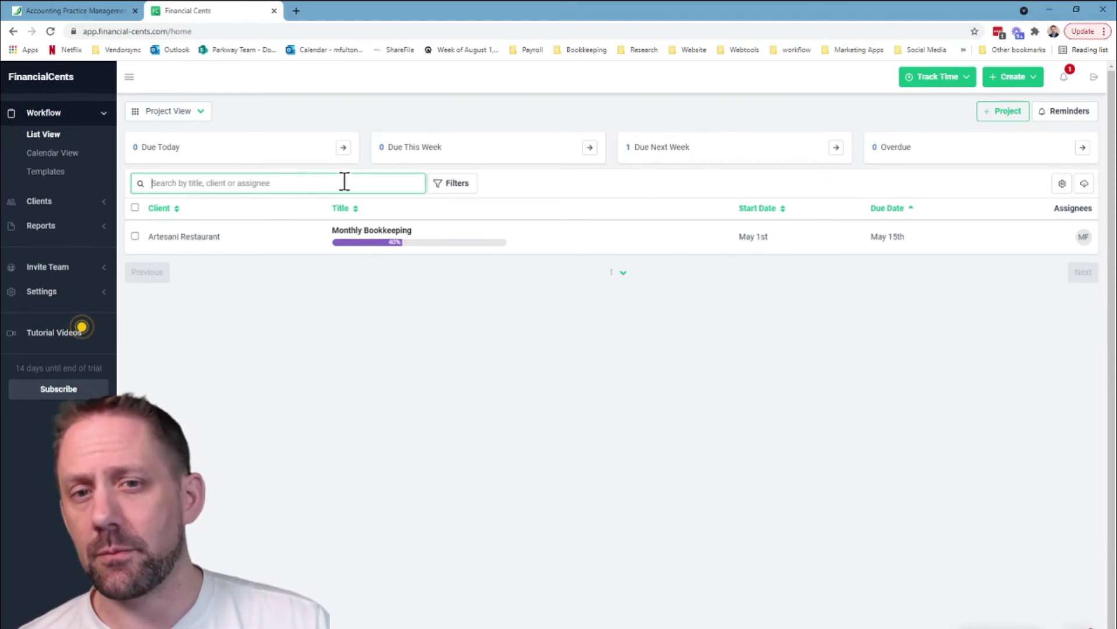
pyautogui.click(460, 185)
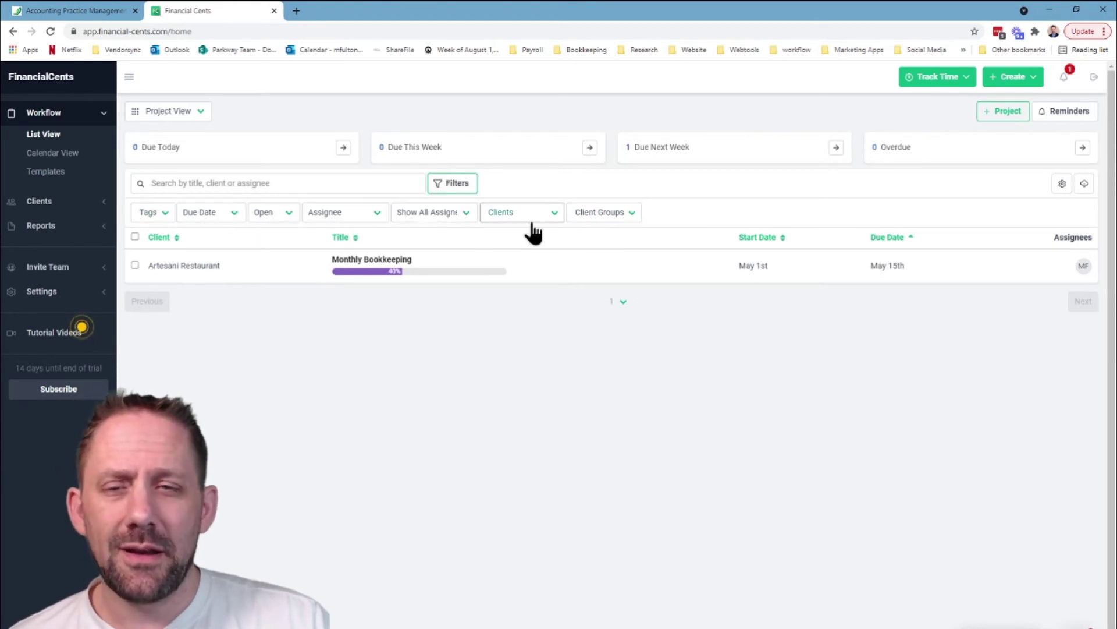
pyautogui.click(466, 192)
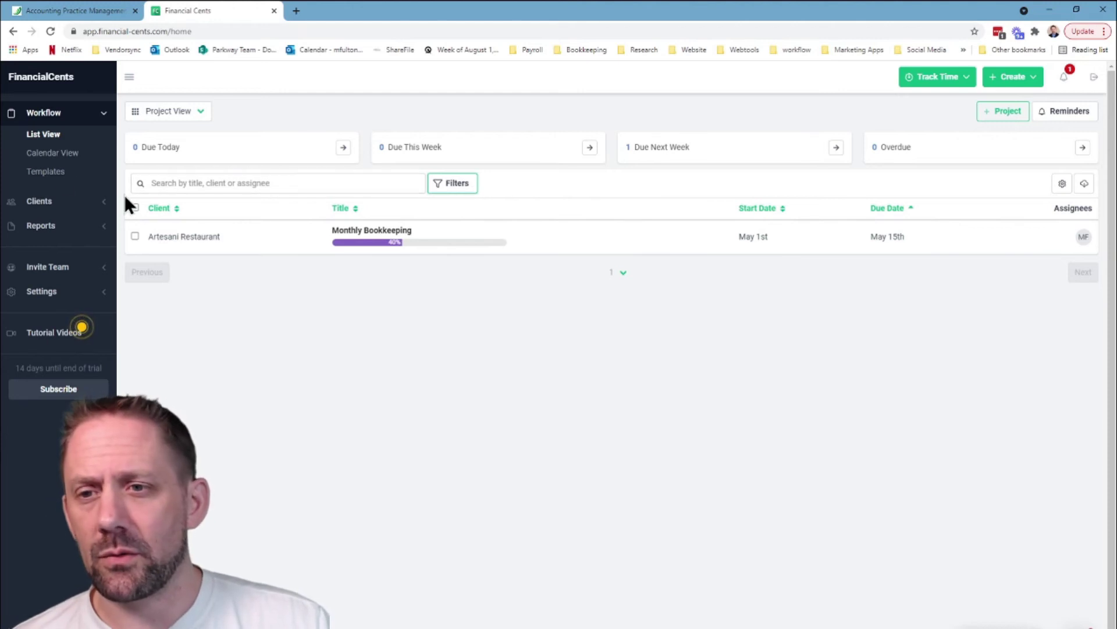
pyautogui.click(40, 226)
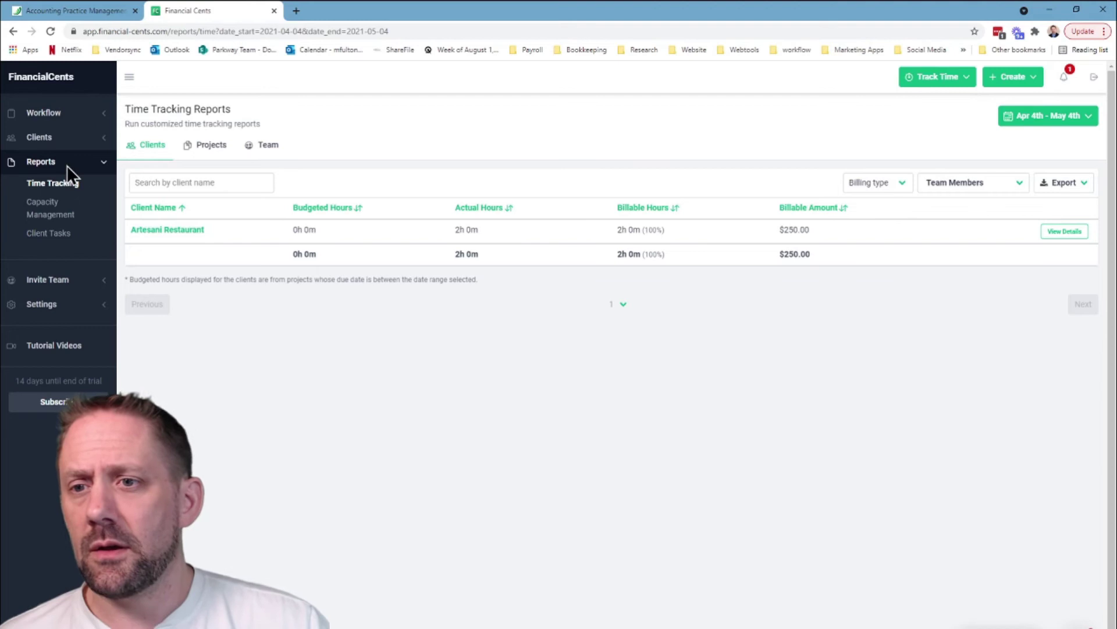
# - Browse the Capacity Management and Client Tasks reports, then view Artesani Restaurant's time entry details
pyautogui.click(50, 214)
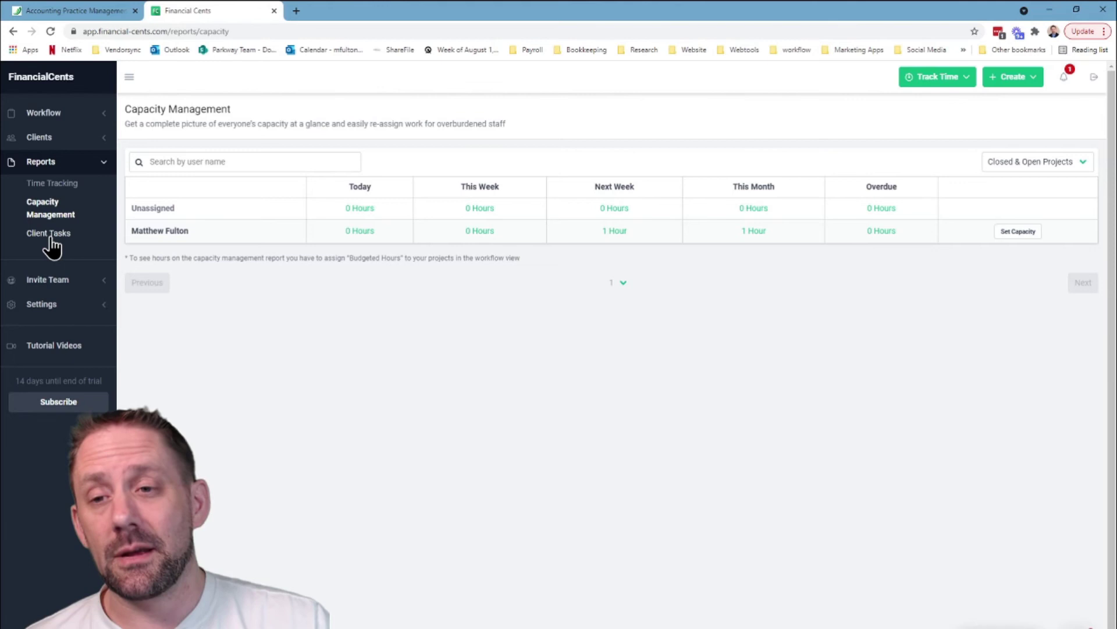
pyautogui.click(52, 236)
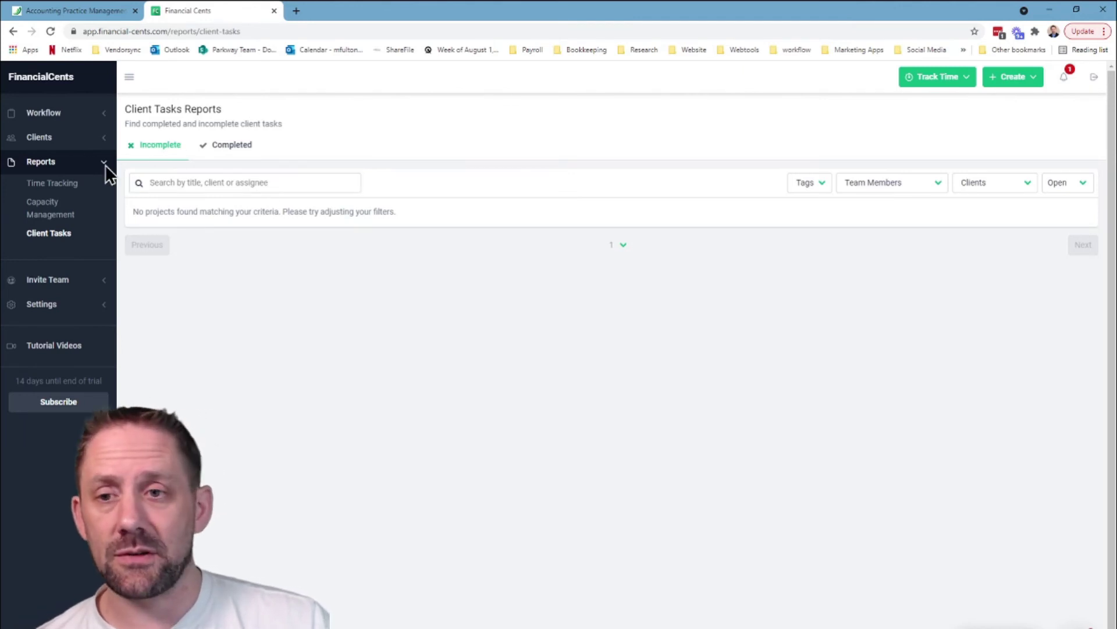
pyautogui.click(64, 189)
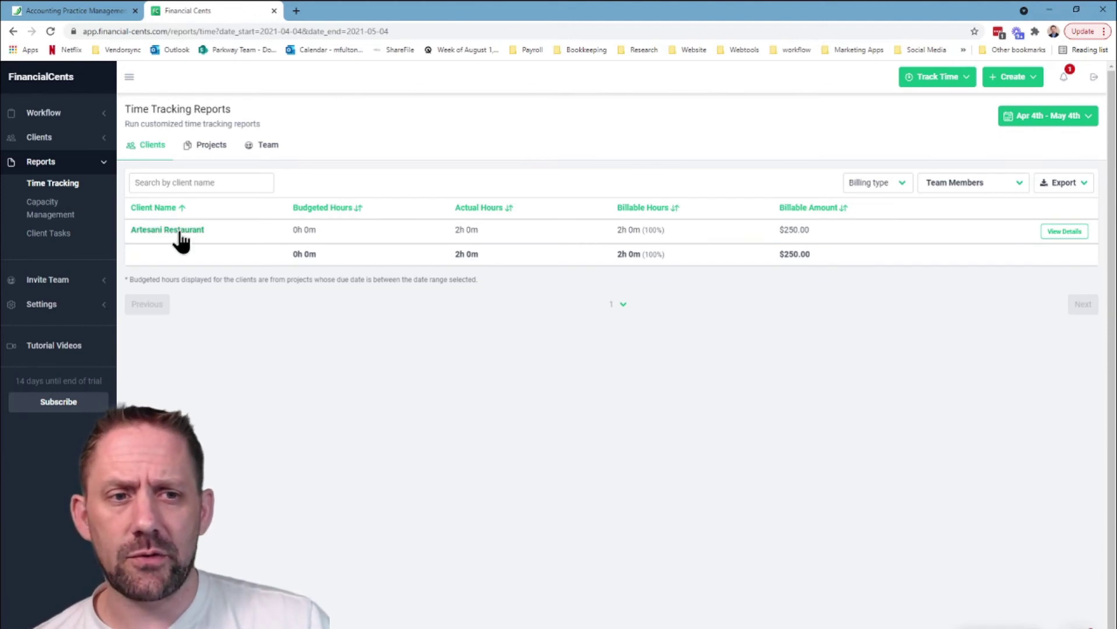
pyautogui.click(1069, 231)
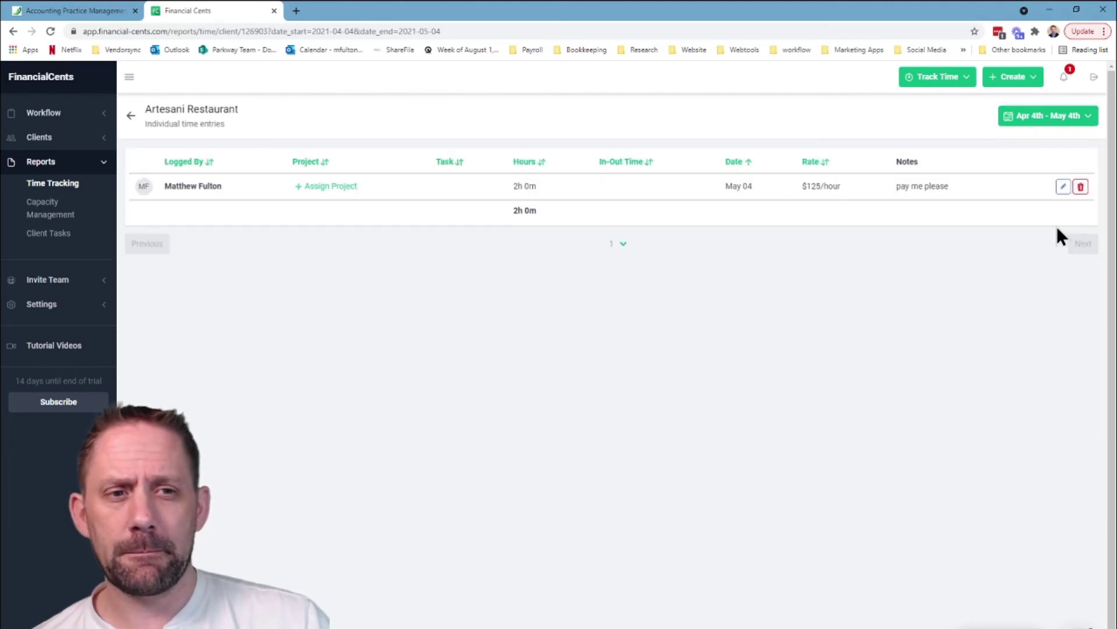
pyautogui.click(1039, 131)
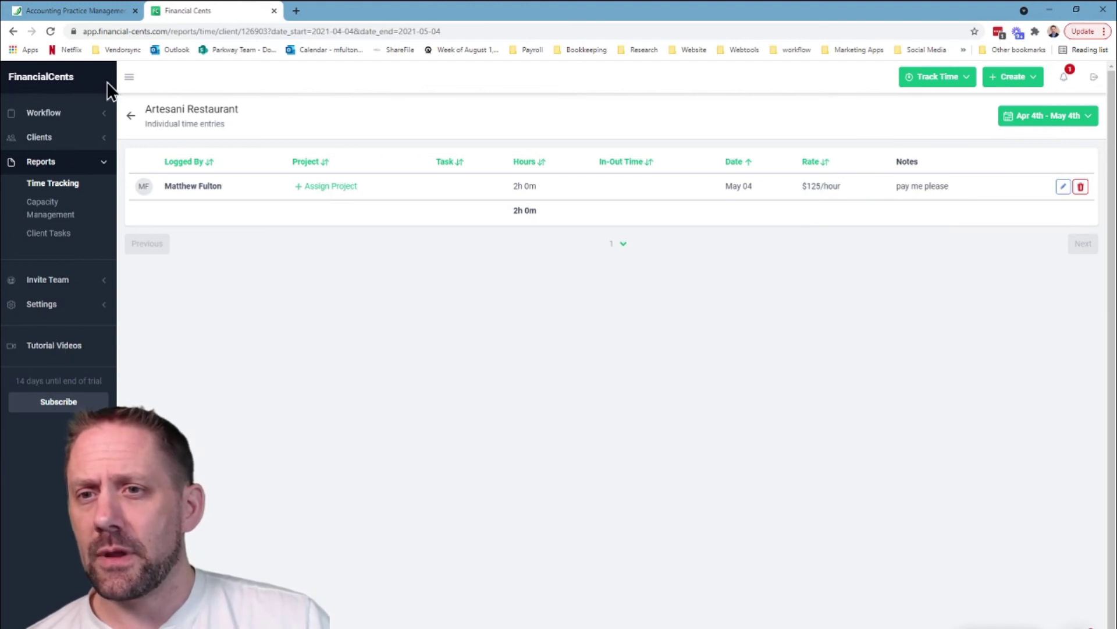
pyautogui.click(1034, 78)
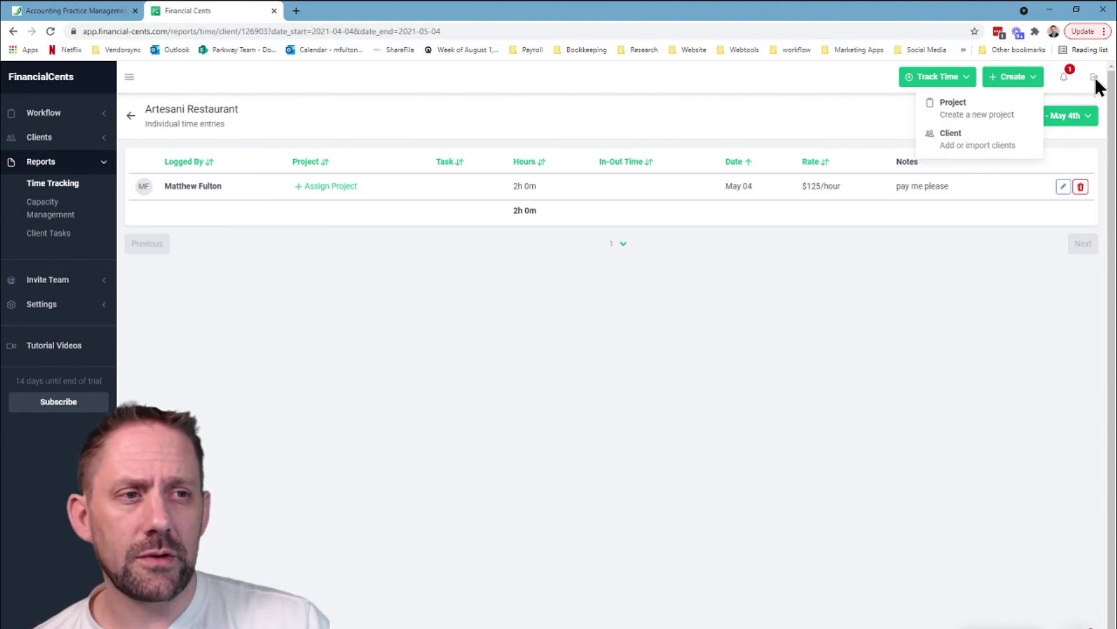
pyautogui.click(47, 114)
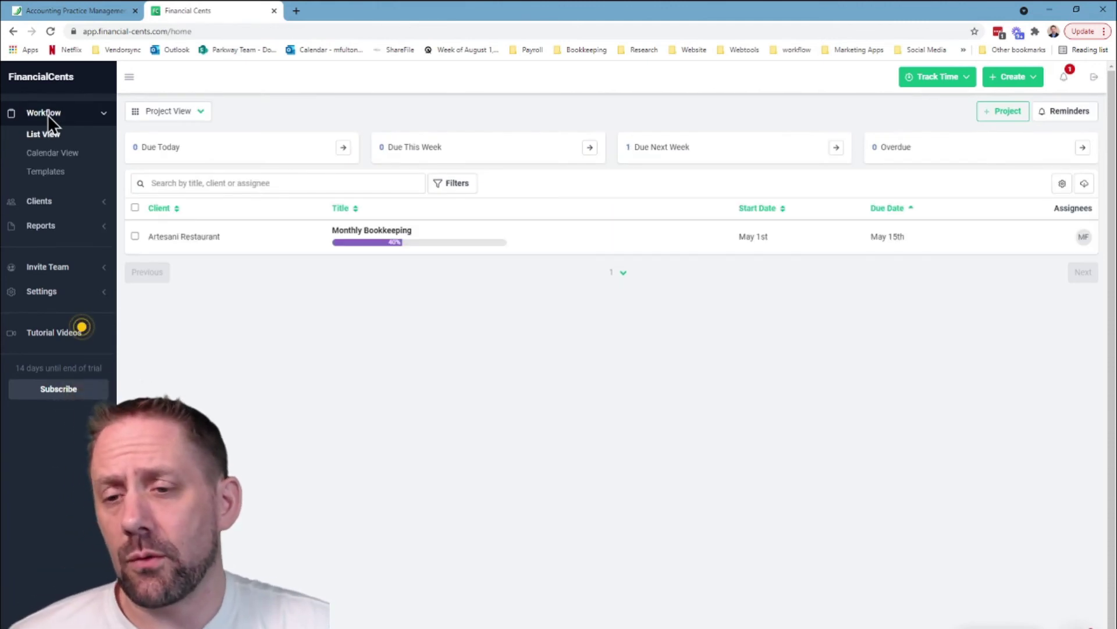
# - Export the Bi-Weekly Payroll and Client On-boarding templates and download both as a file
pyautogui.click(46, 173)
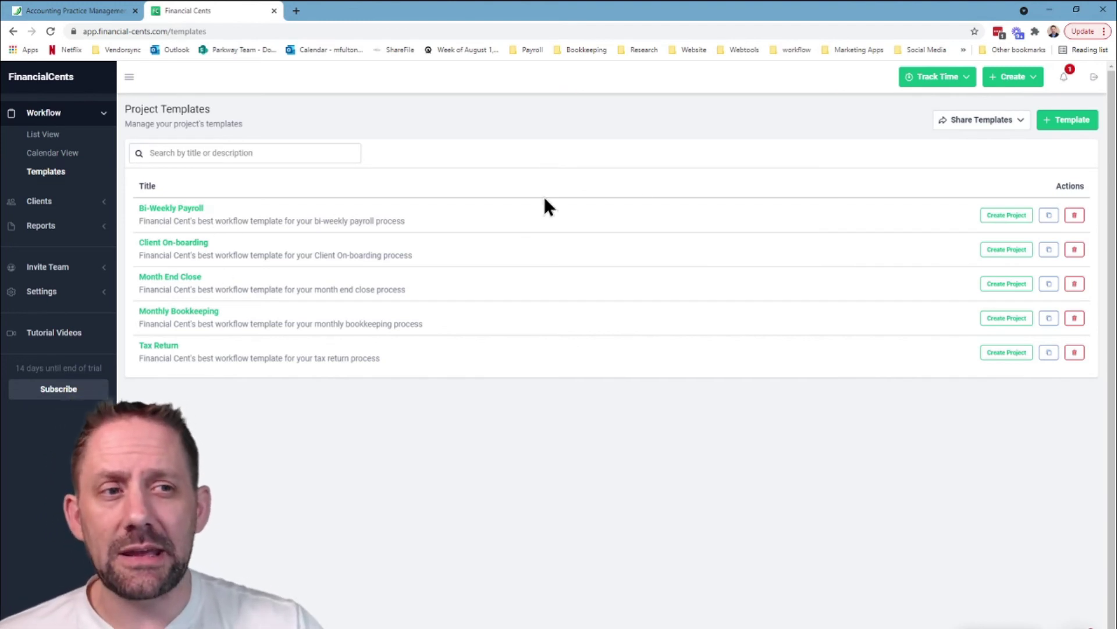
pyautogui.click(1023, 124)
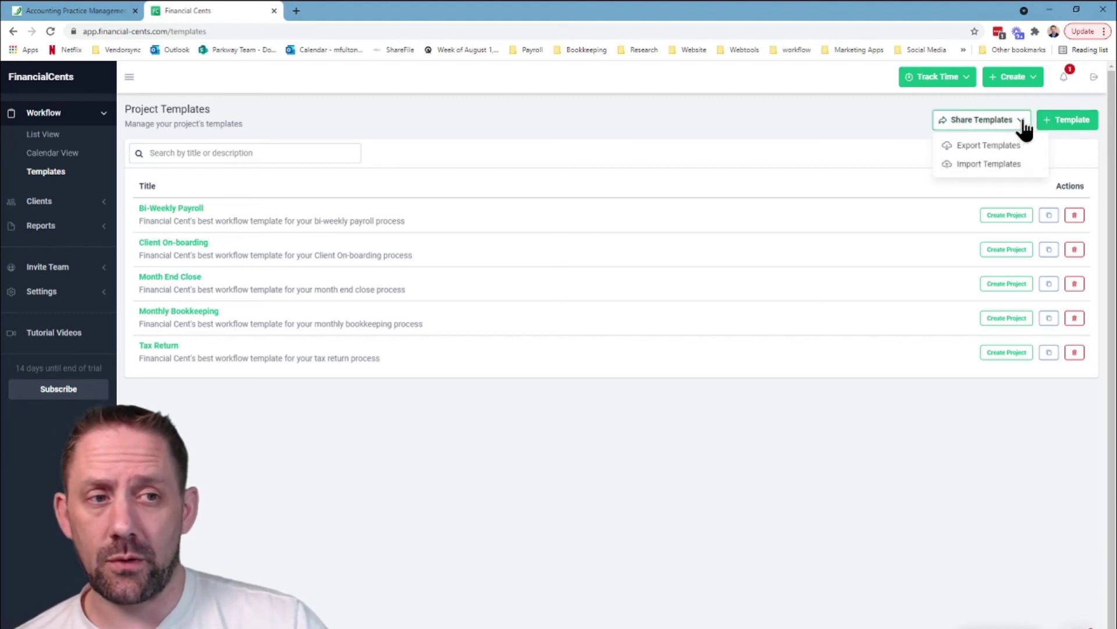
pyautogui.click(969, 145)
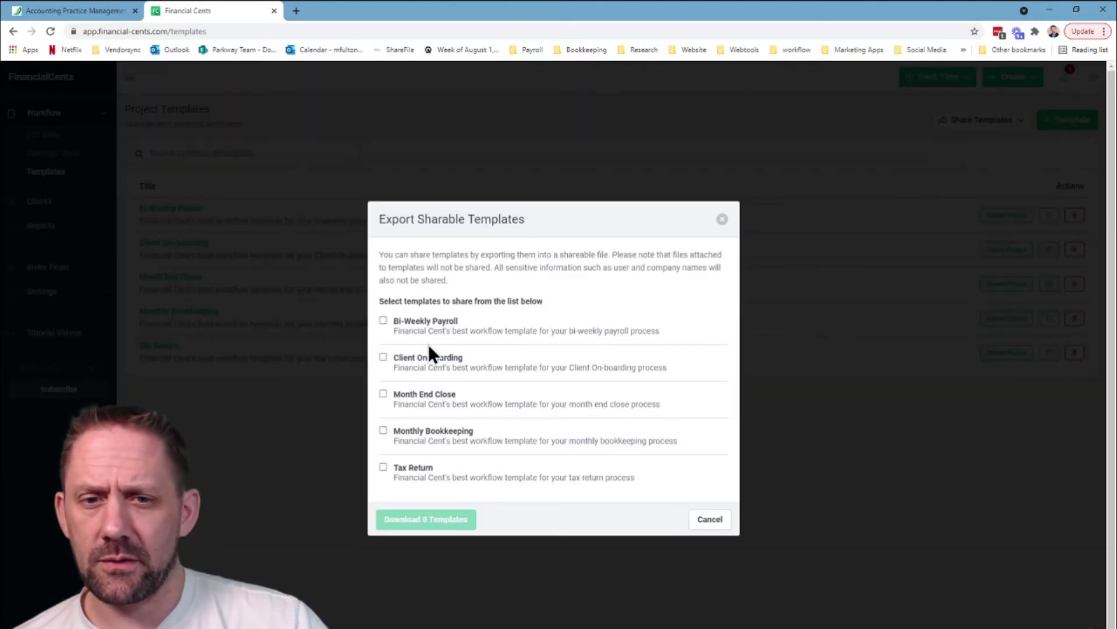
pyautogui.click(383, 322)
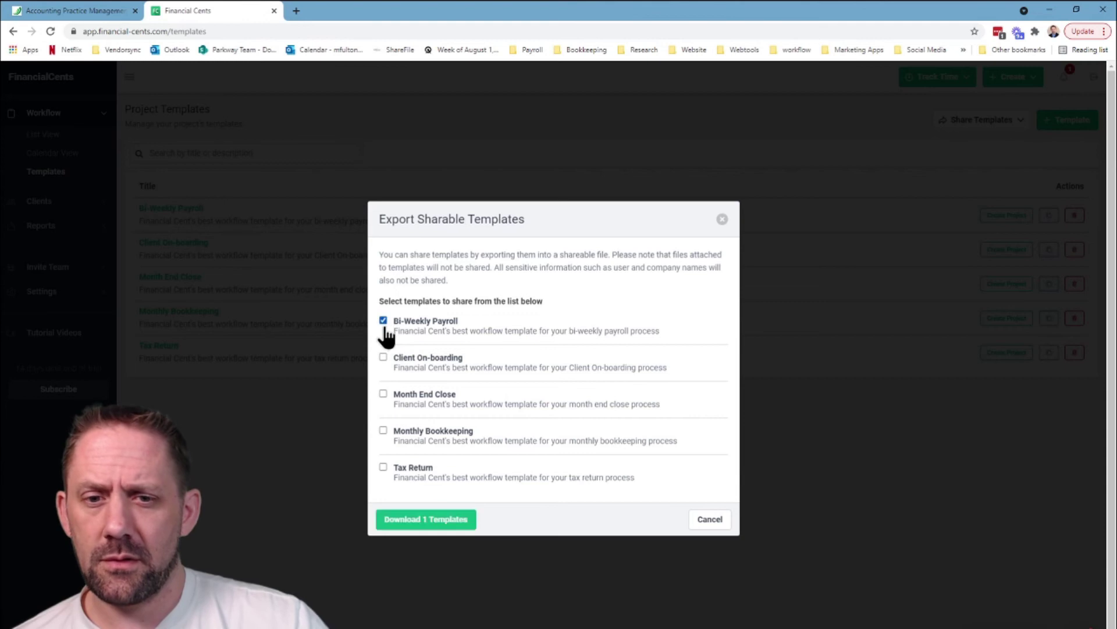
pyautogui.click(383, 358)
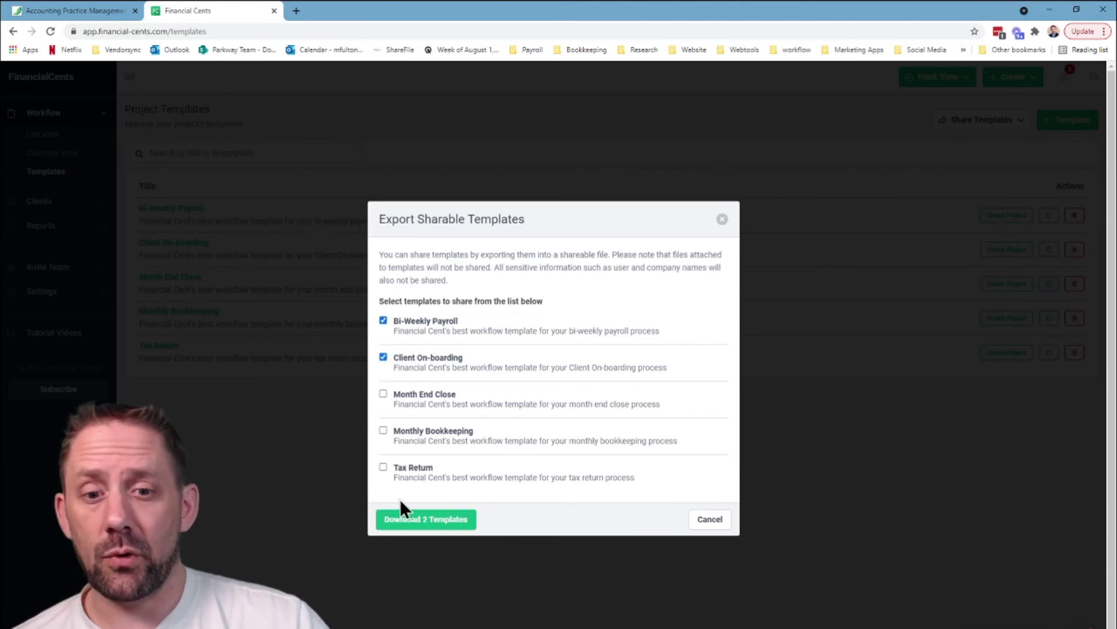
pyautogui.click(406, 525)
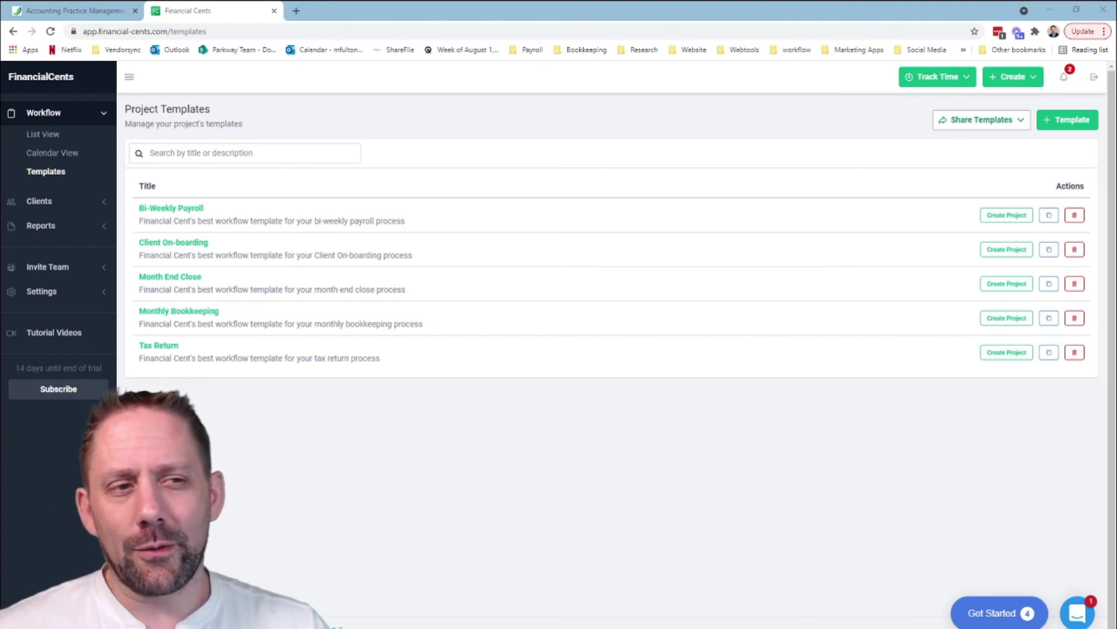
pyautogui.click(1020, 121)
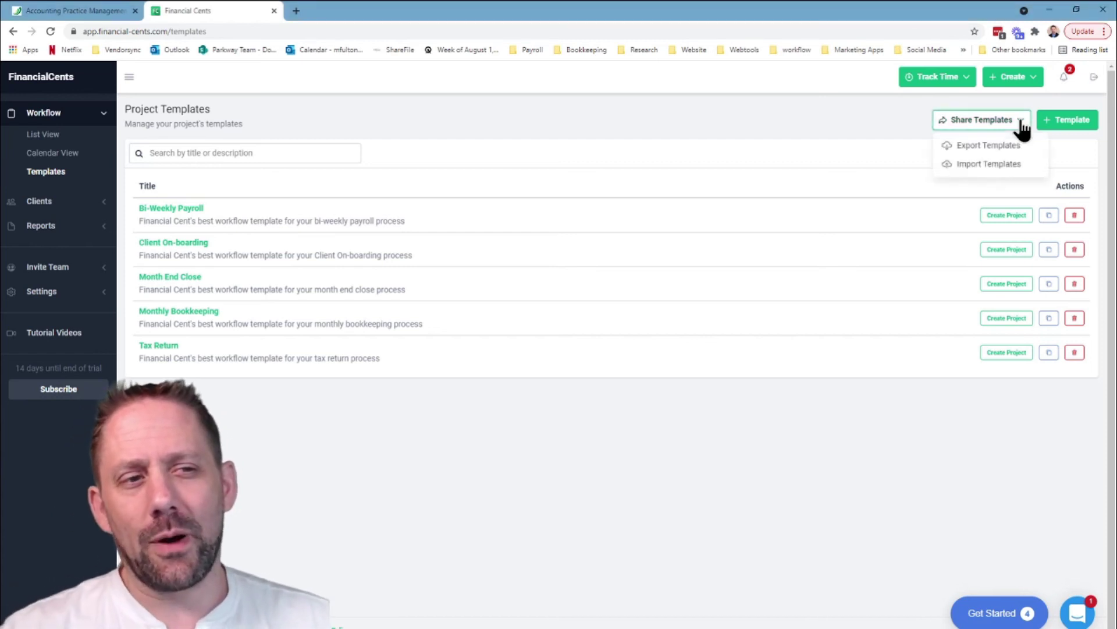
pyautogui.click(994, 166)
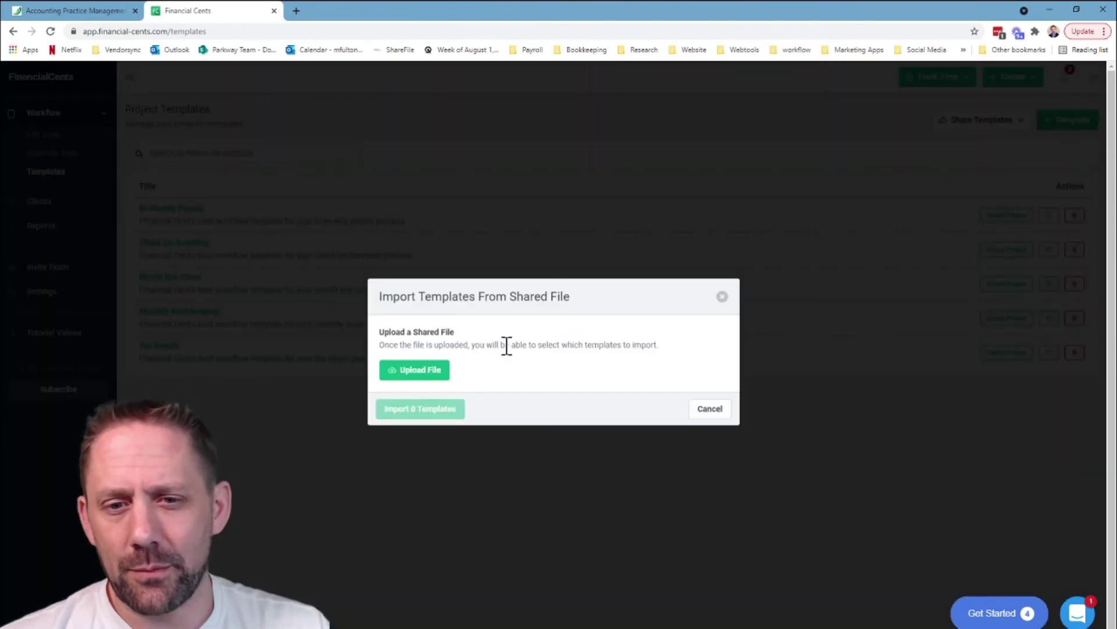
pyautogui.click(423, 368)
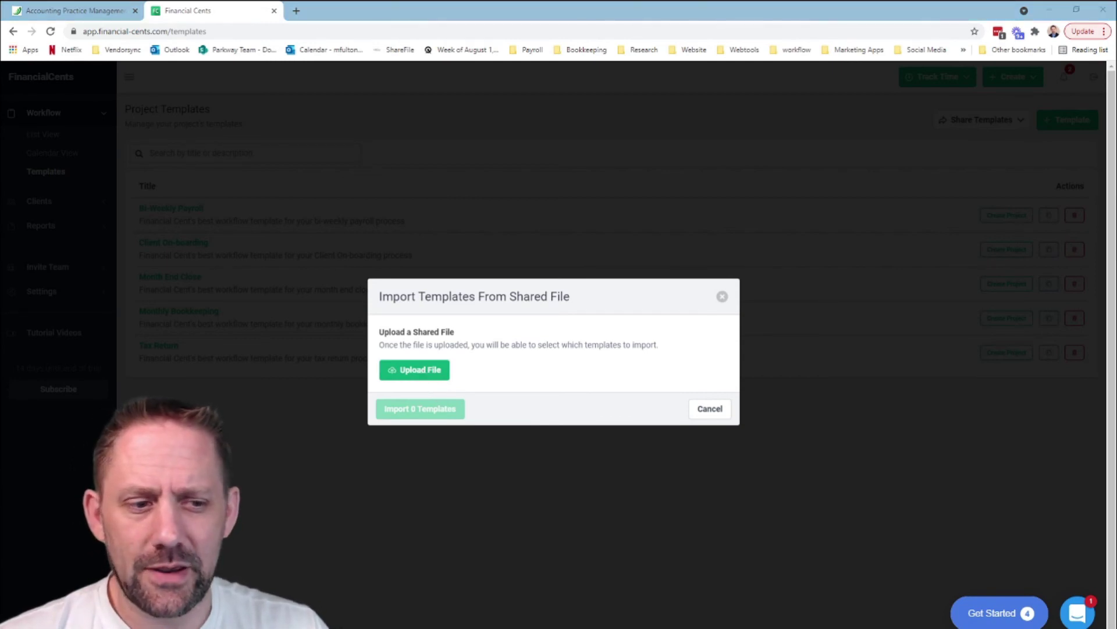
pyautogui.click(710, 409)
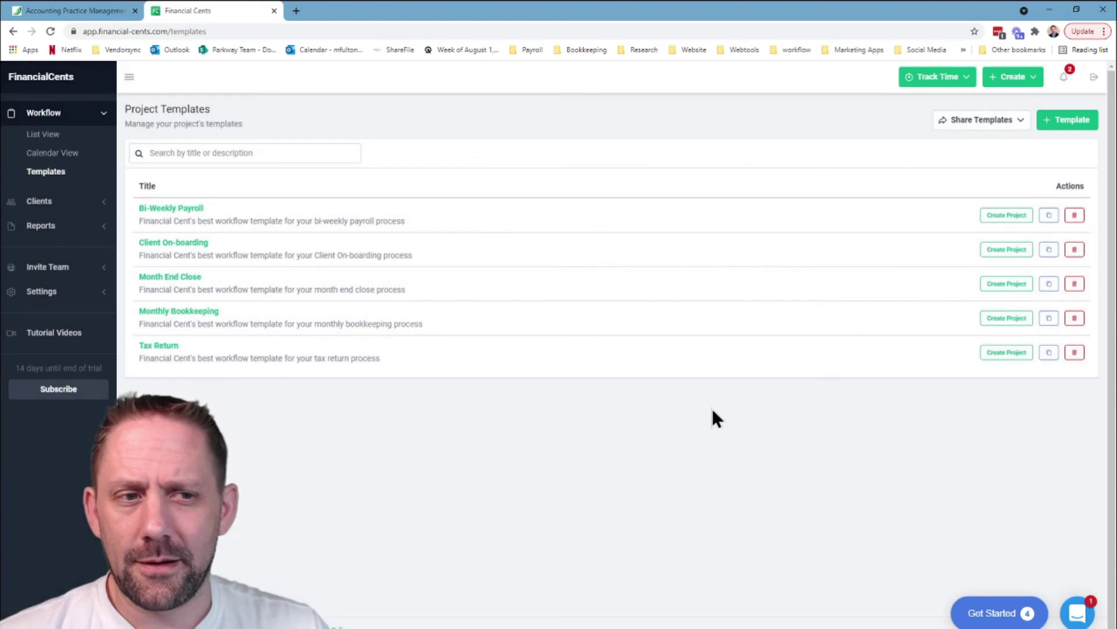
# - Create a project template titled 'Spots Template' with the description 'Spots Test run'
pyautogui.click(1050, 123)
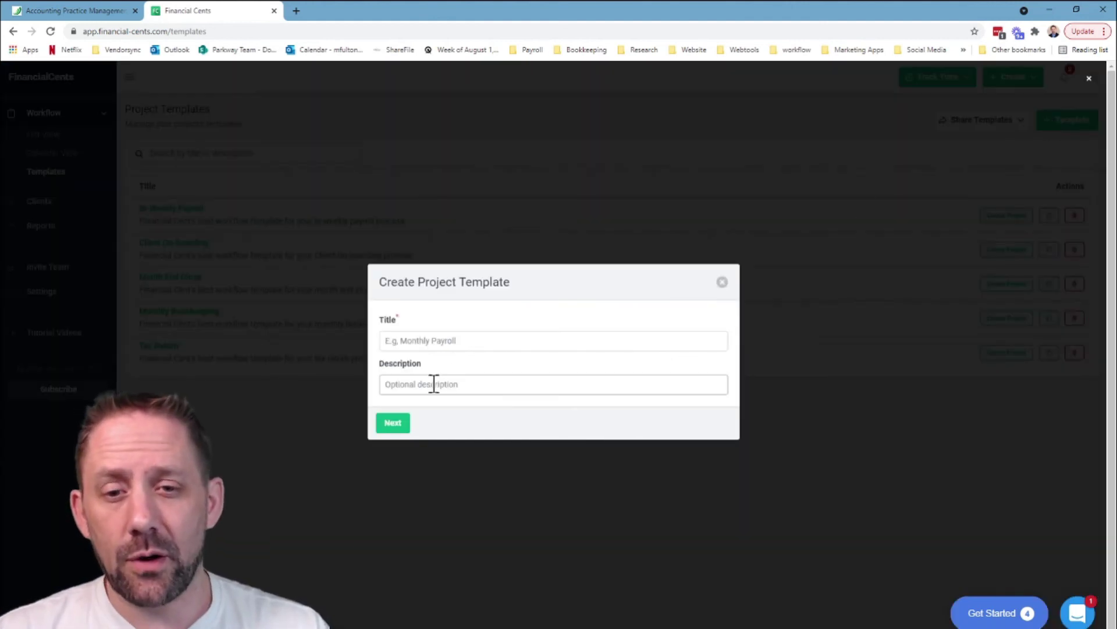
pyautogui.click(417, 340)
pyautogui.write('Spot')
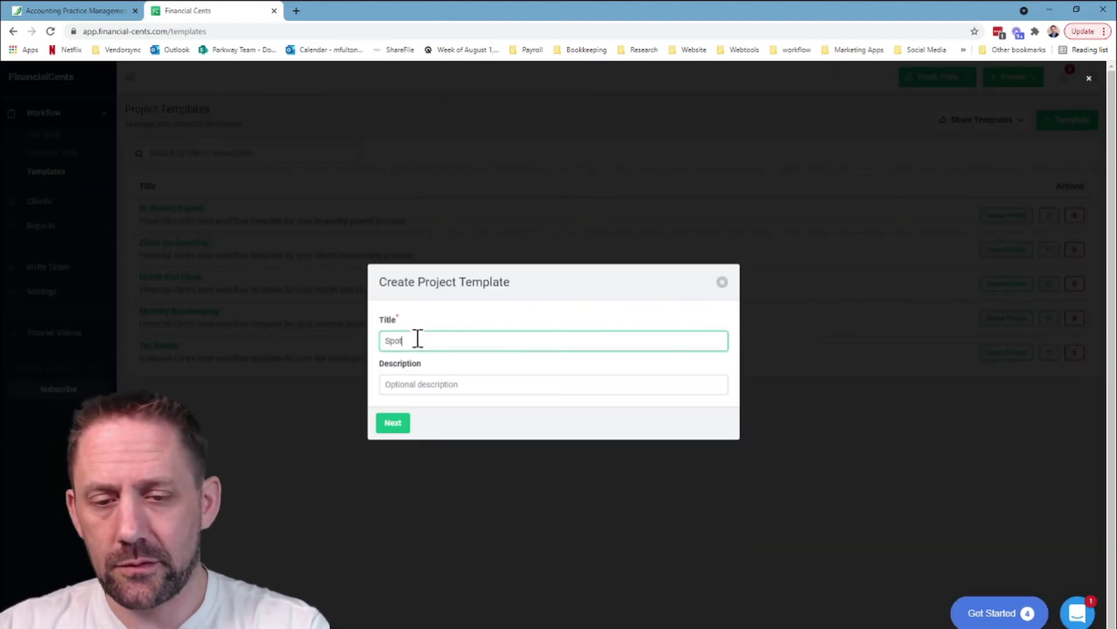
pyautogui.write('s Template')
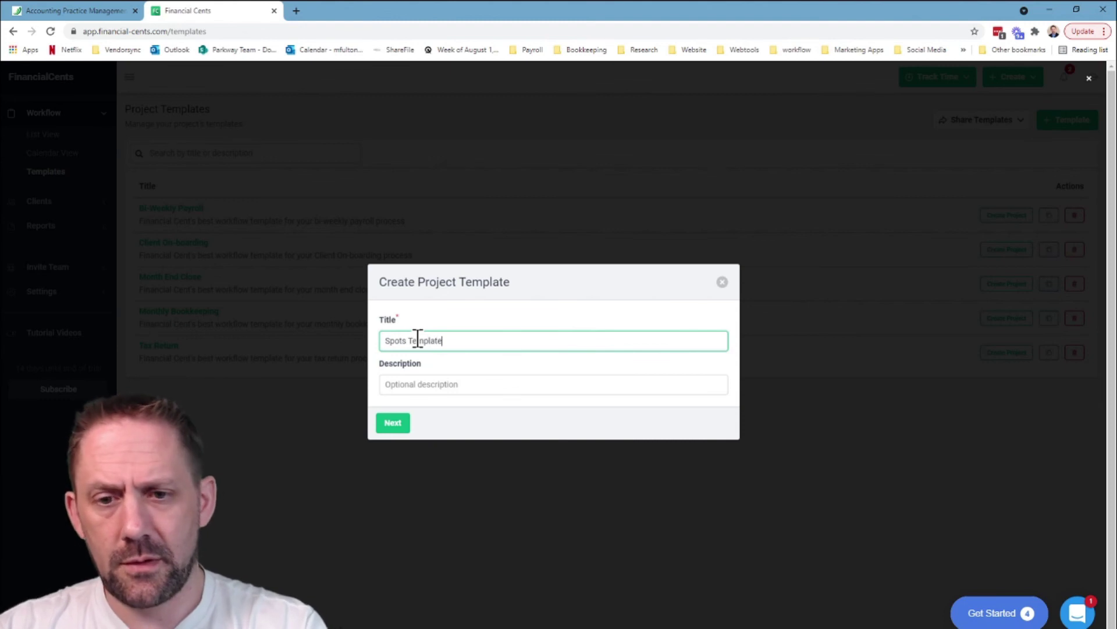
pyautogui.press('Tab')
pyautogui.write('Spots ')
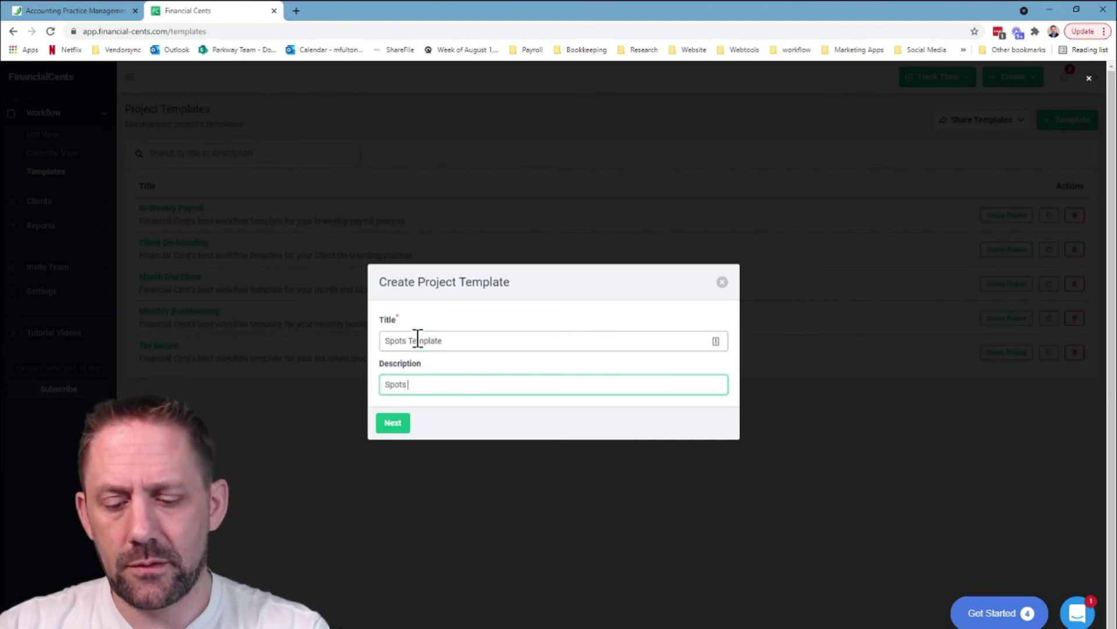
pyautogui.write('Test run')
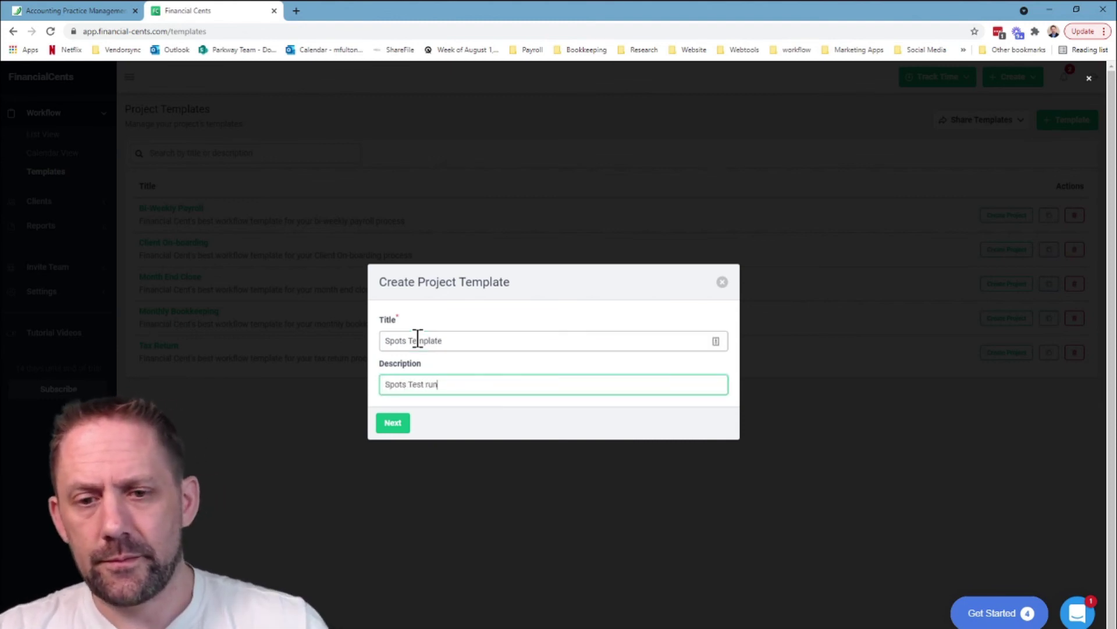
pyautogui.click(394, 423)
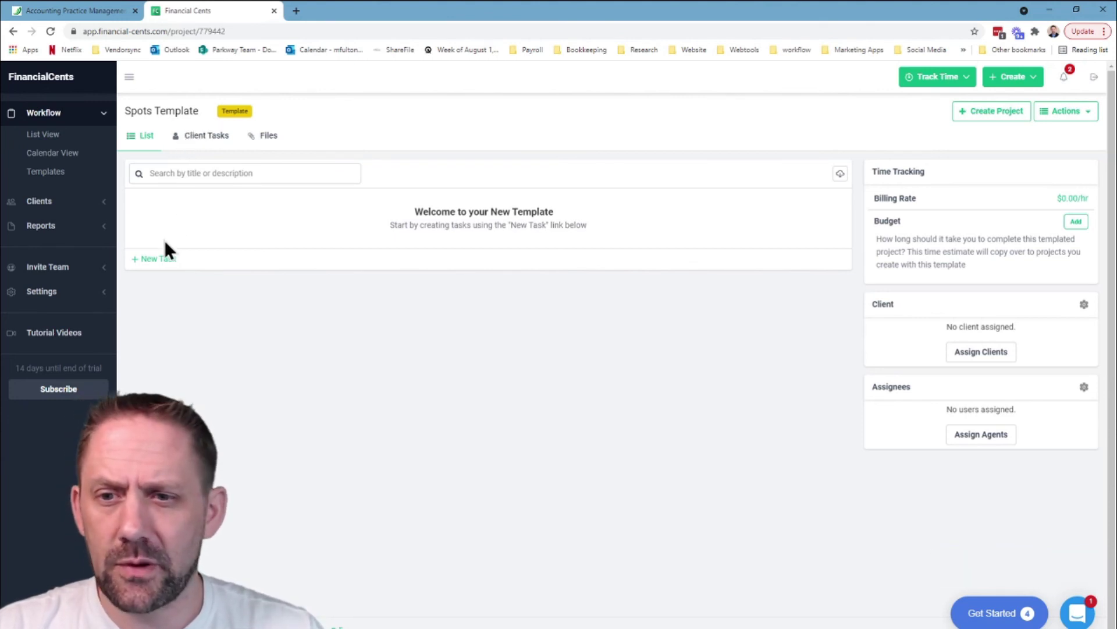
# - Add a task named 'Doc Collection' to Spots Template and open its details
pyautogui.click(156, 259)
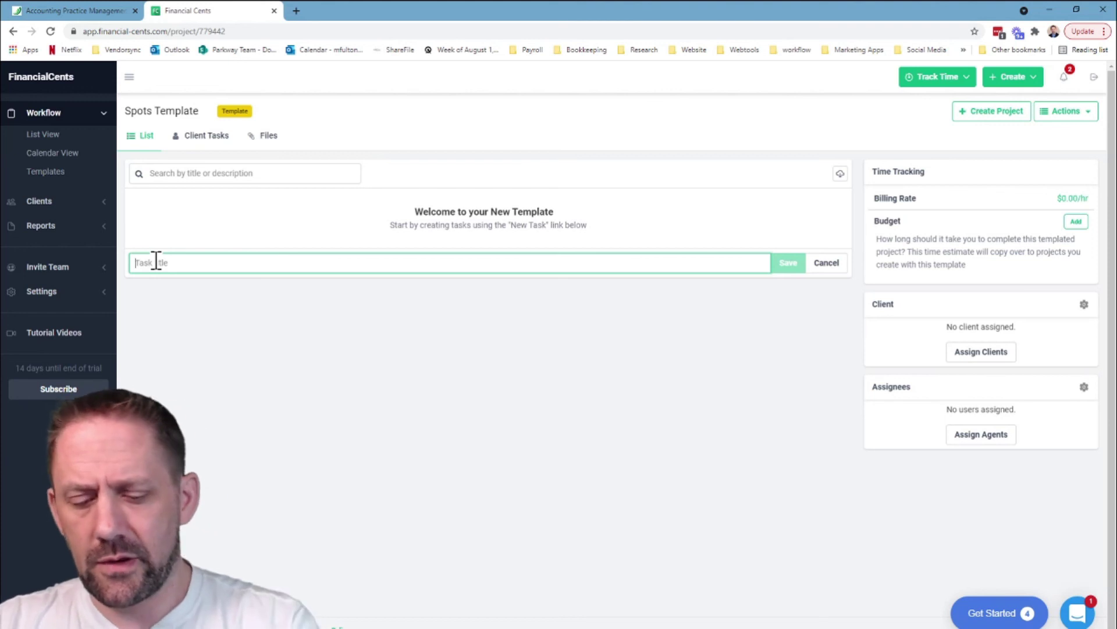
pyautogui.write('Doc')
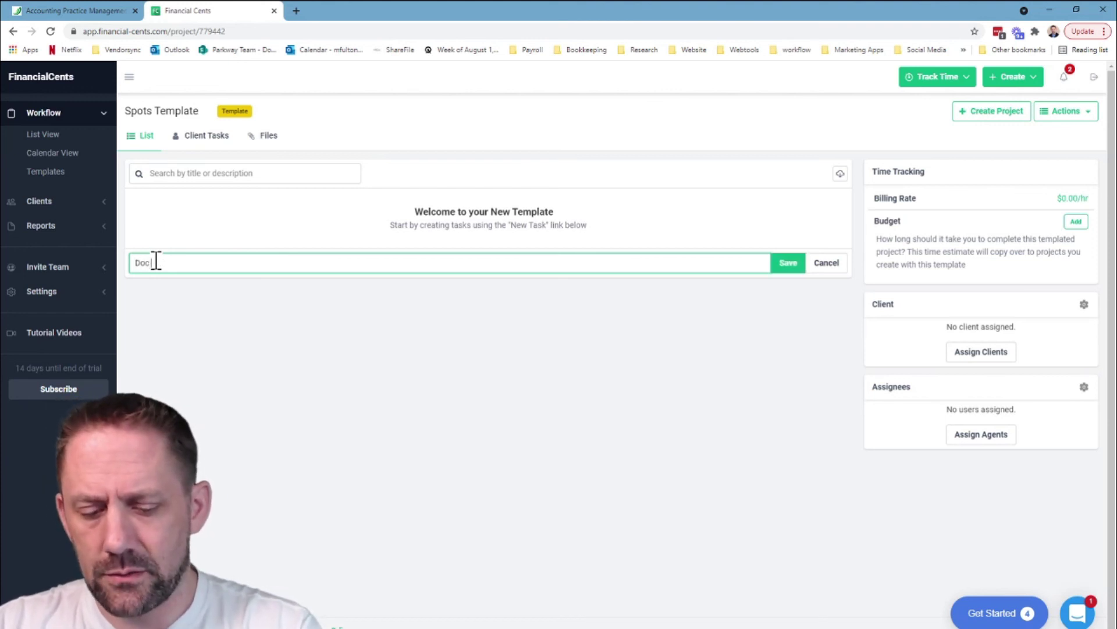
pyautogui.write(' Collection')
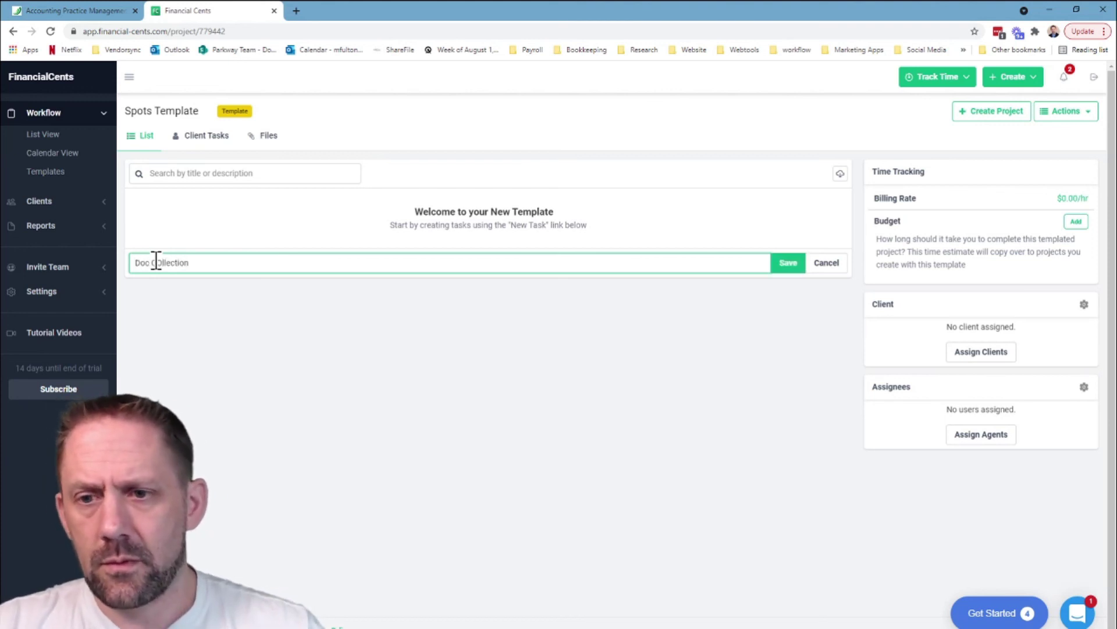
pyautogui.click(156, 260)
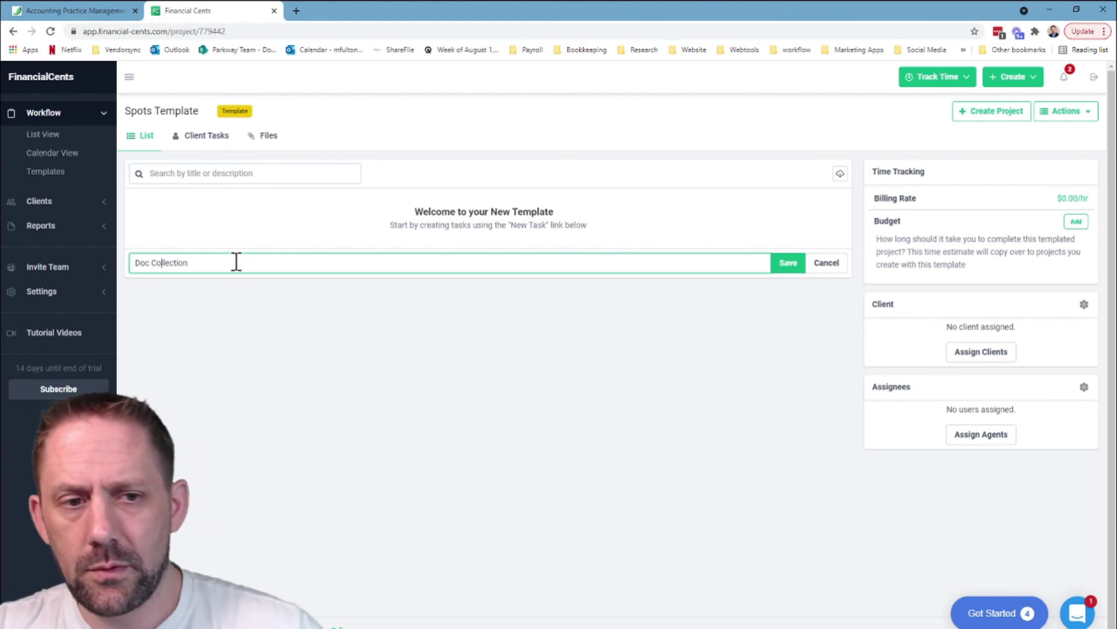
pyautogui.click(790, 267)
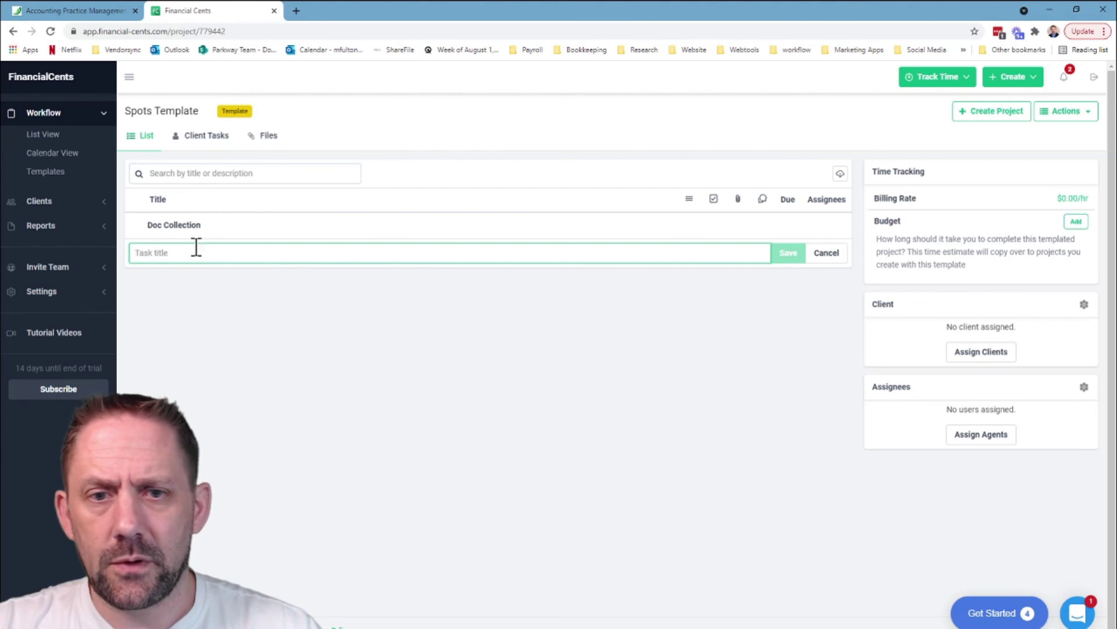
pyautogui.click(192, 226)
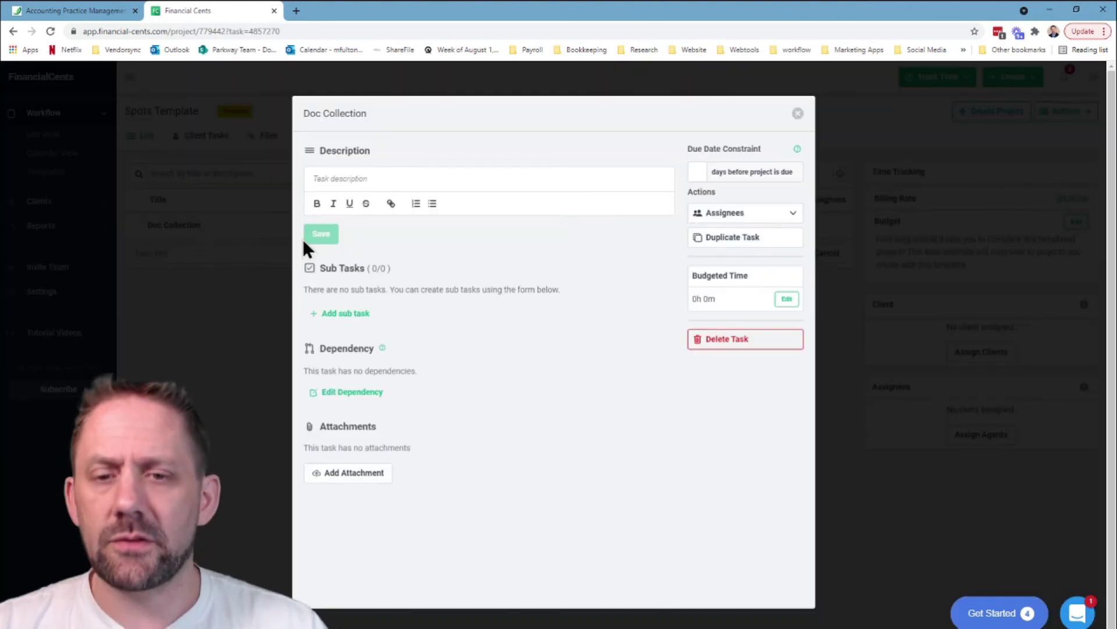
# - Describe Doc Collection as 'Collect all docs' and add subtasks 'Bank of America' and 'Chase'
pyautogui.write('C')
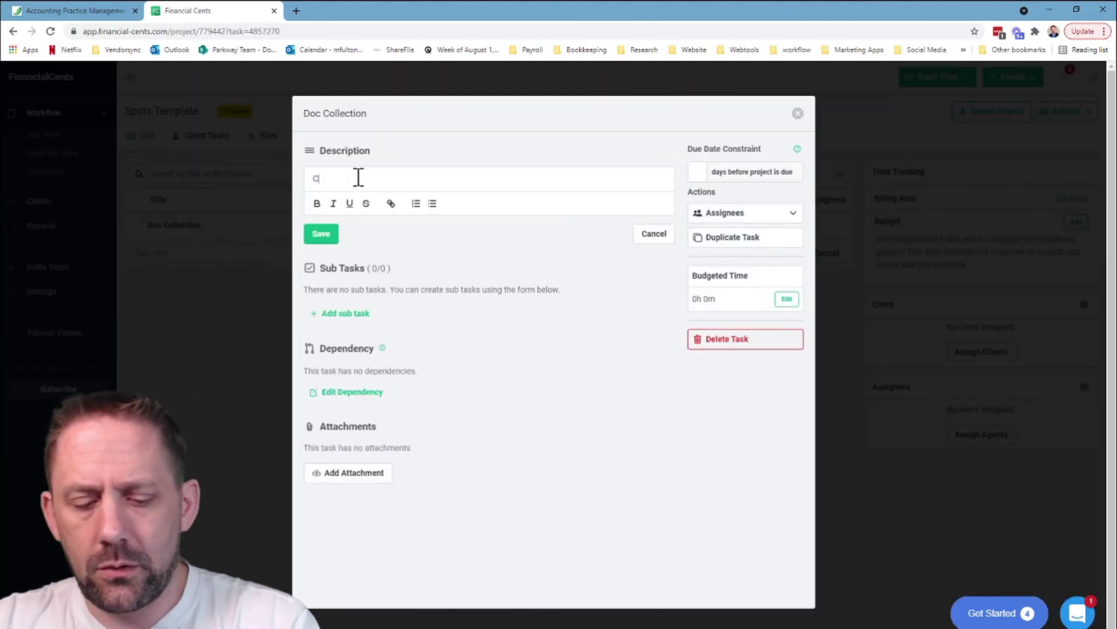
pyautogui.write('ollect all do')
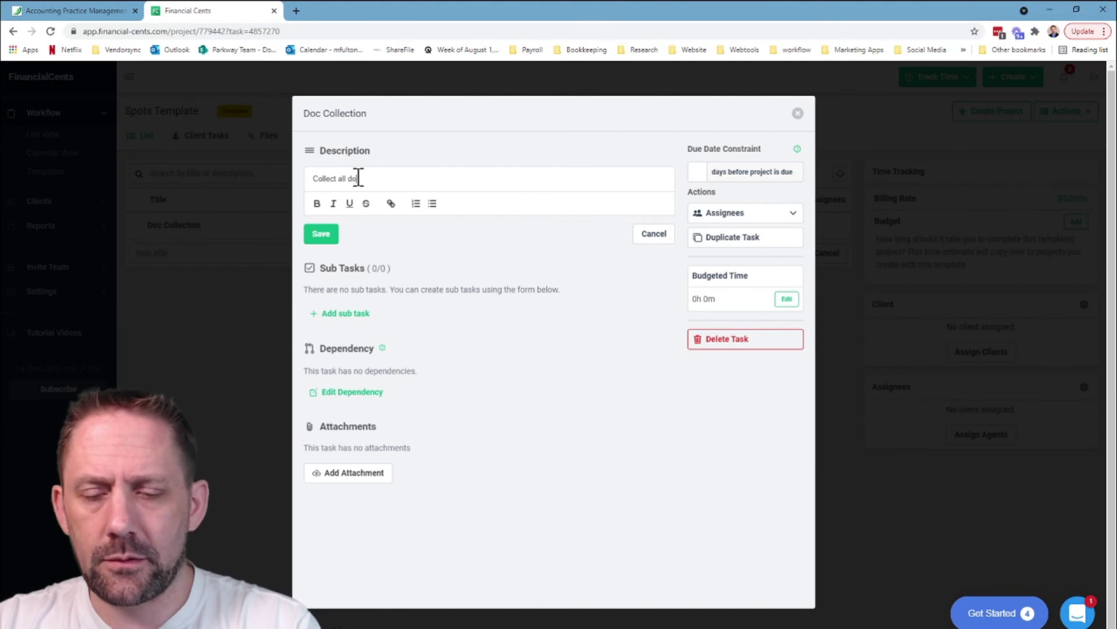
pyautogui.write('cs')
pyautogui.click(351, 312)
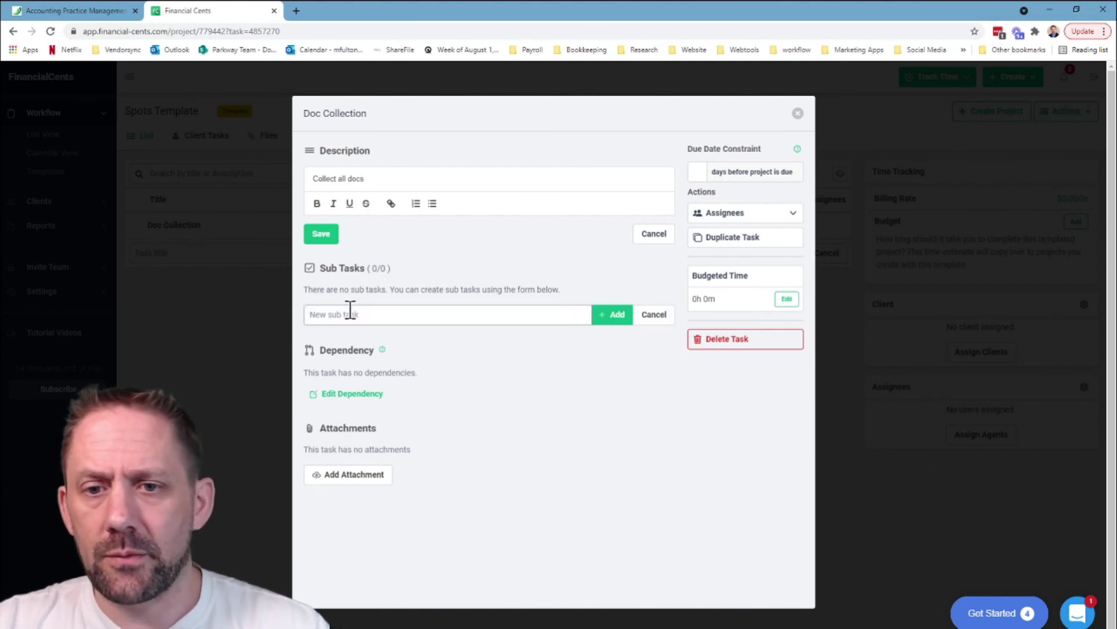
pyautogui.write('Bank o')
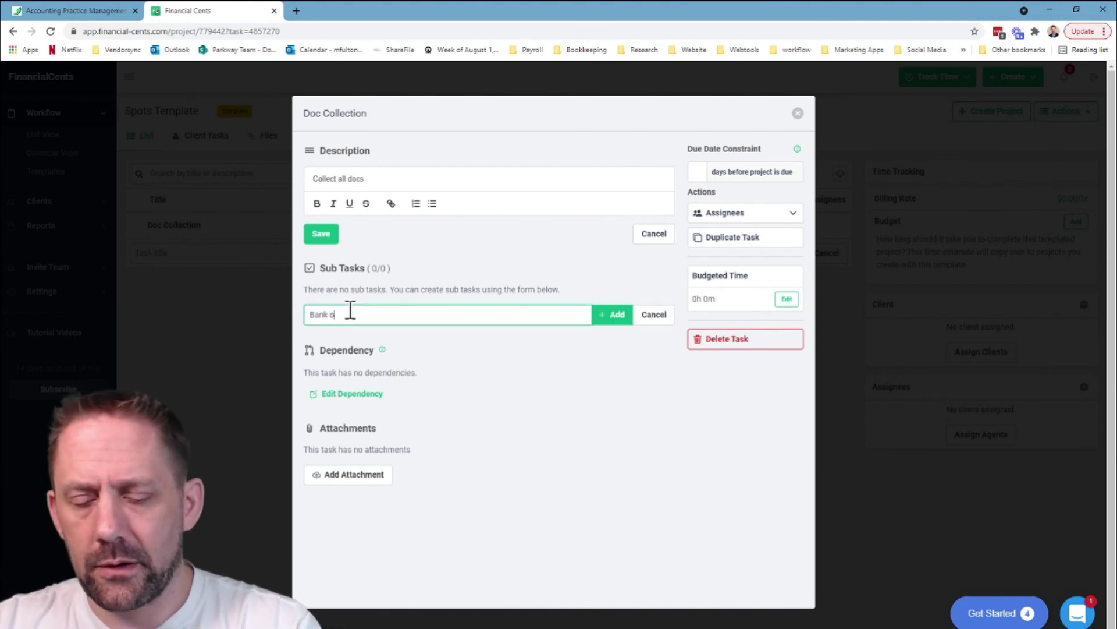
pyautogui.write('f America')
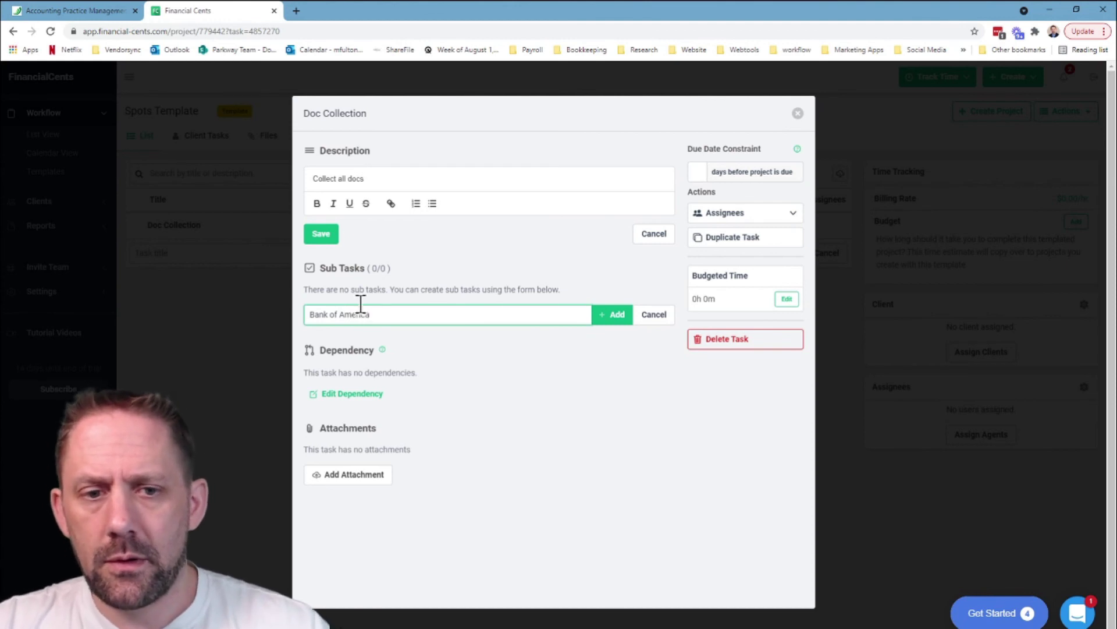
pyautogui.click(608, 317)
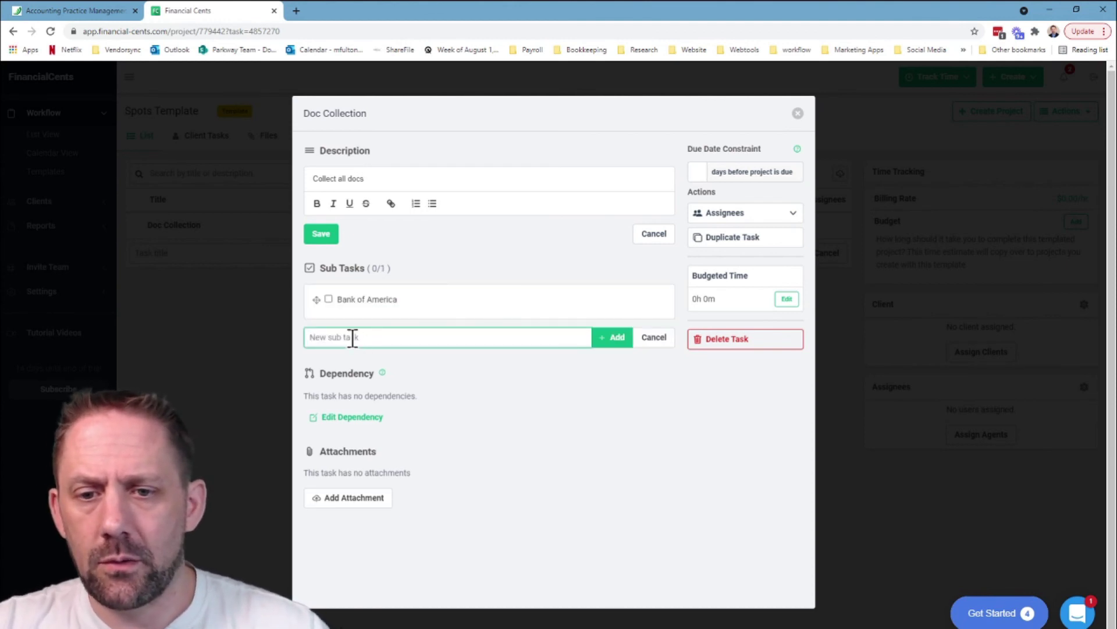
pyautogui.write('Chse')
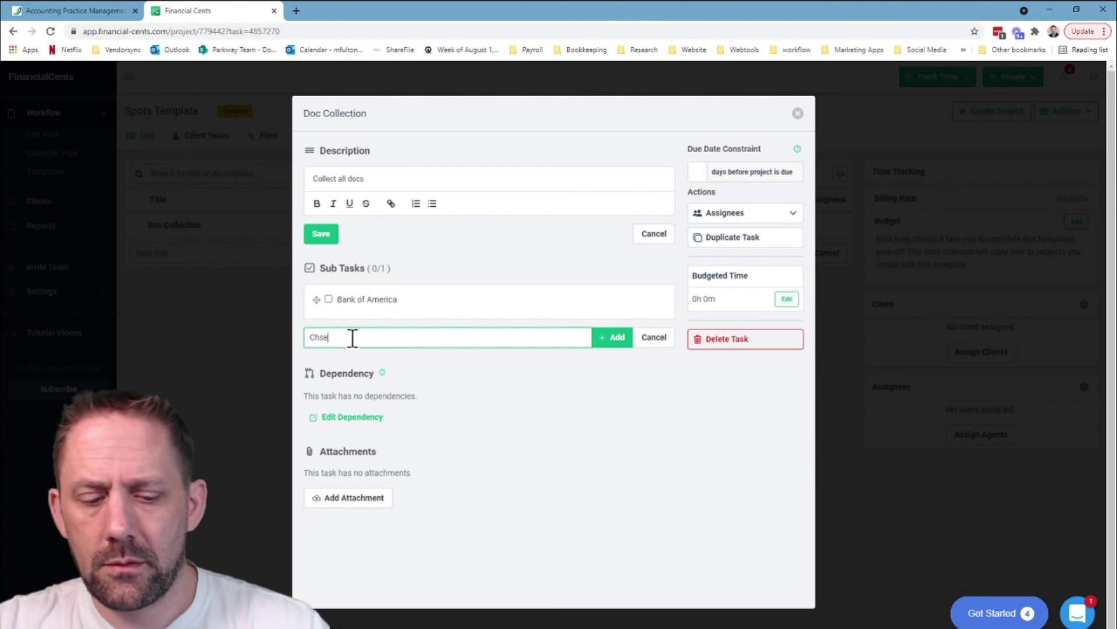
pyautogui.write('a')
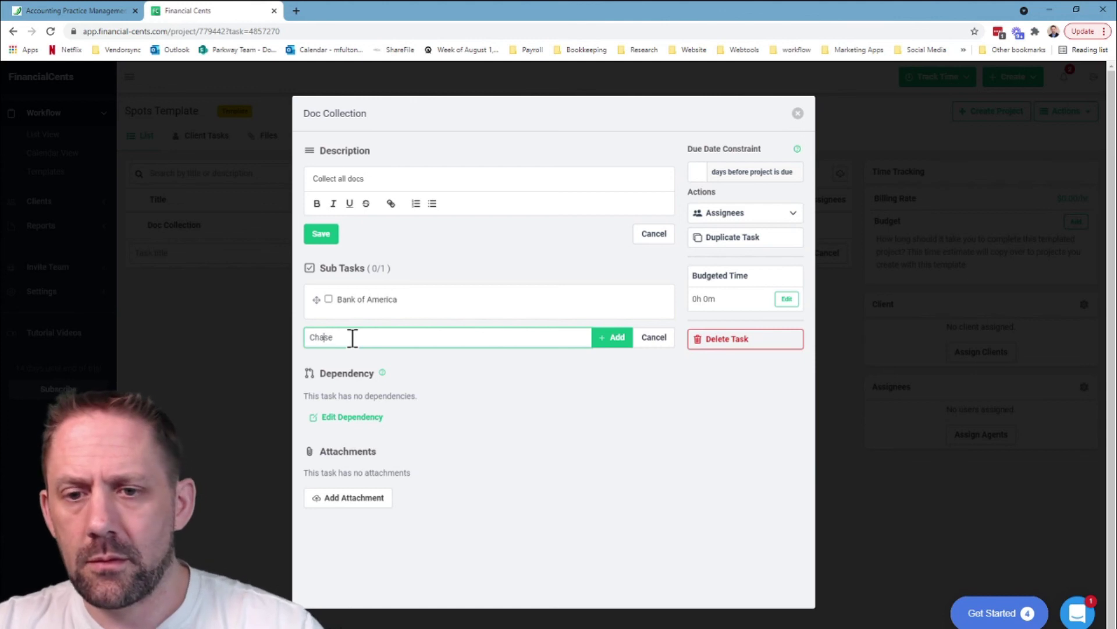
pyautogui.click(622, 339)
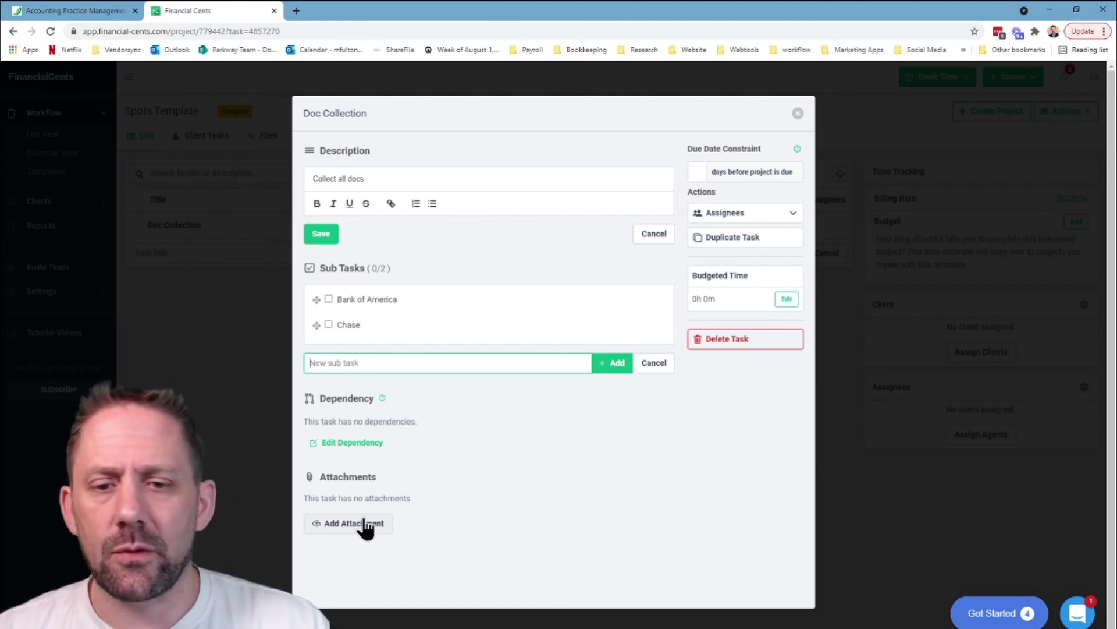
pyautogui.click(411, 179)
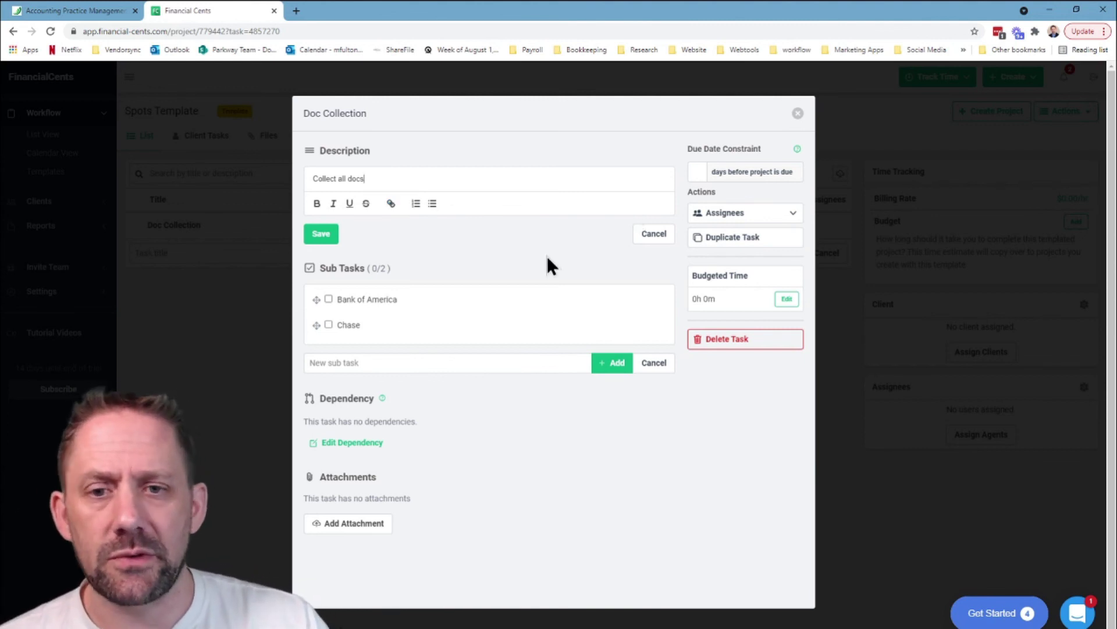
pyautogui.click(315, 232)
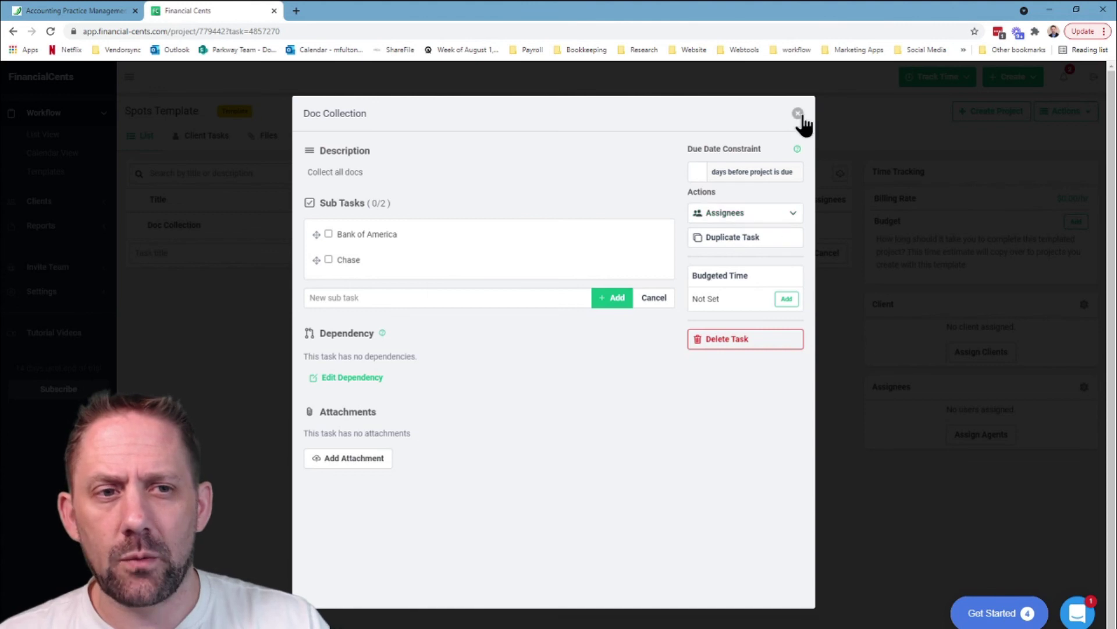
# - Set Doc Collection's budgeted time to 1.5 hours and close the task details
pyautogui.click(782, 301)
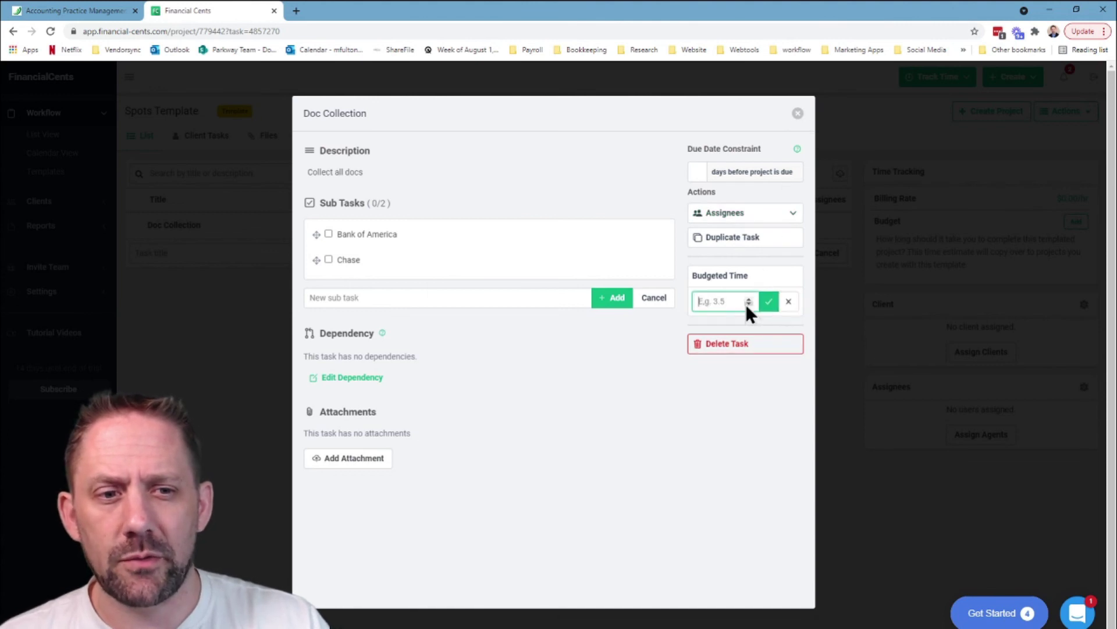
pyautogui.write('1.5')
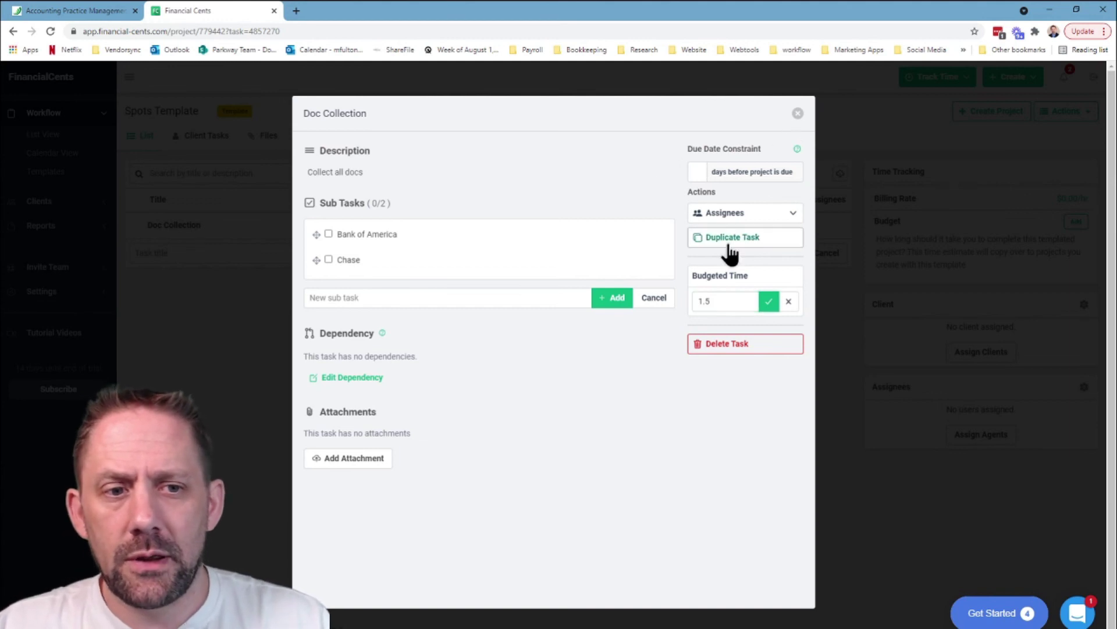
pyautogui.click(767, 302)
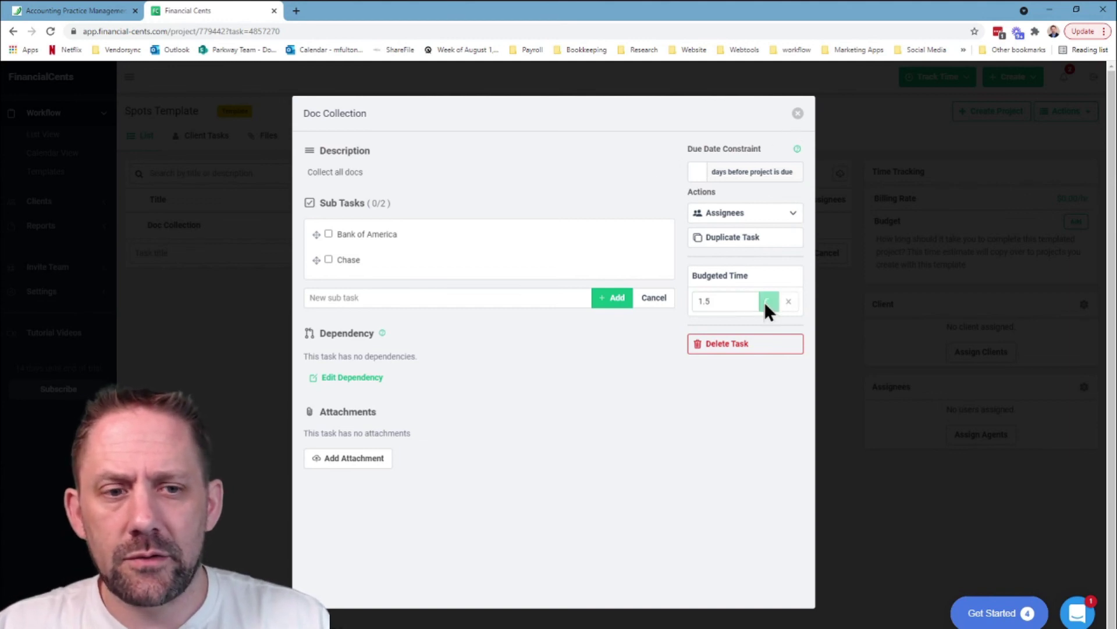
pyautogui.click(798, 114)
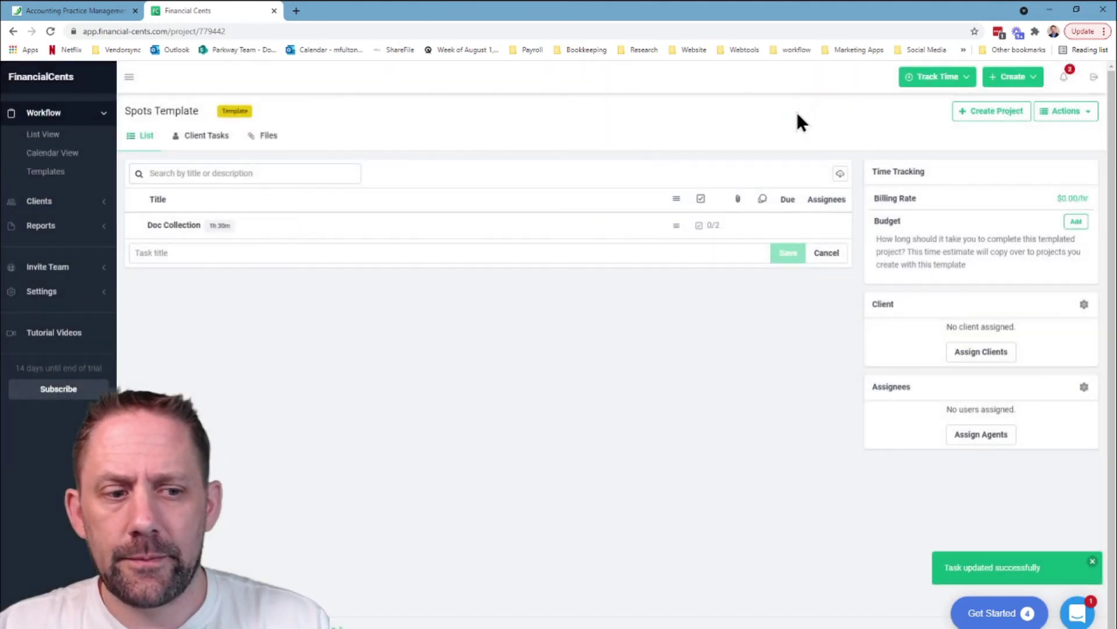
# - Add a second task titled 'Dat ENtry' below Doc Collection
pyautogui.click(317, 251)
pyautogui.write('D')
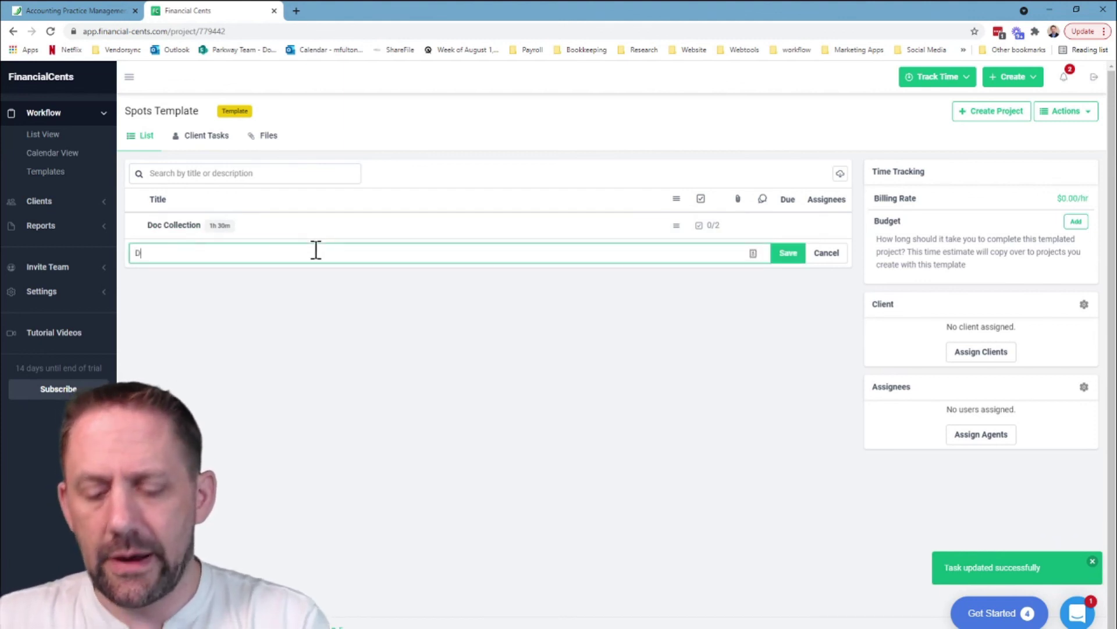
pyautogui.write('at ENtry')
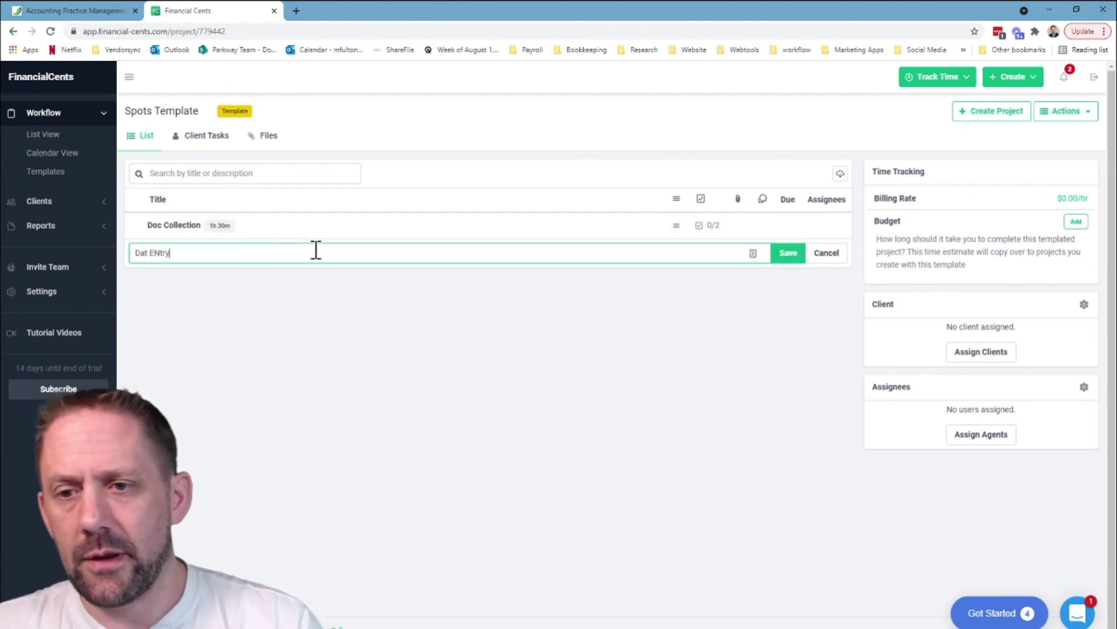
pyautogui.click(789, 253)
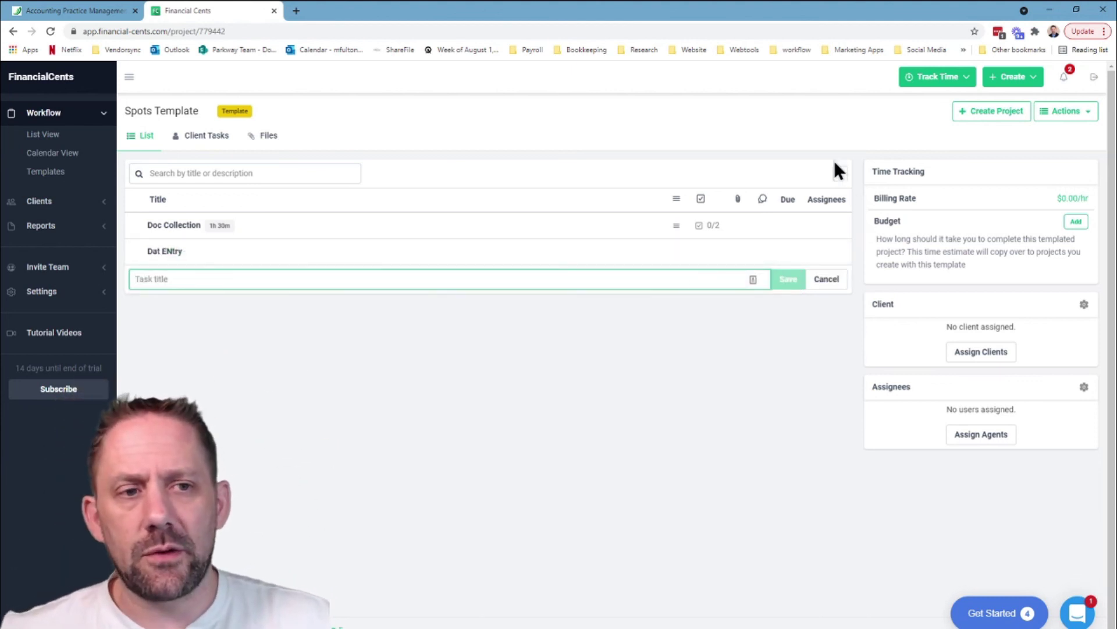
pyautogui.click(840, 173)
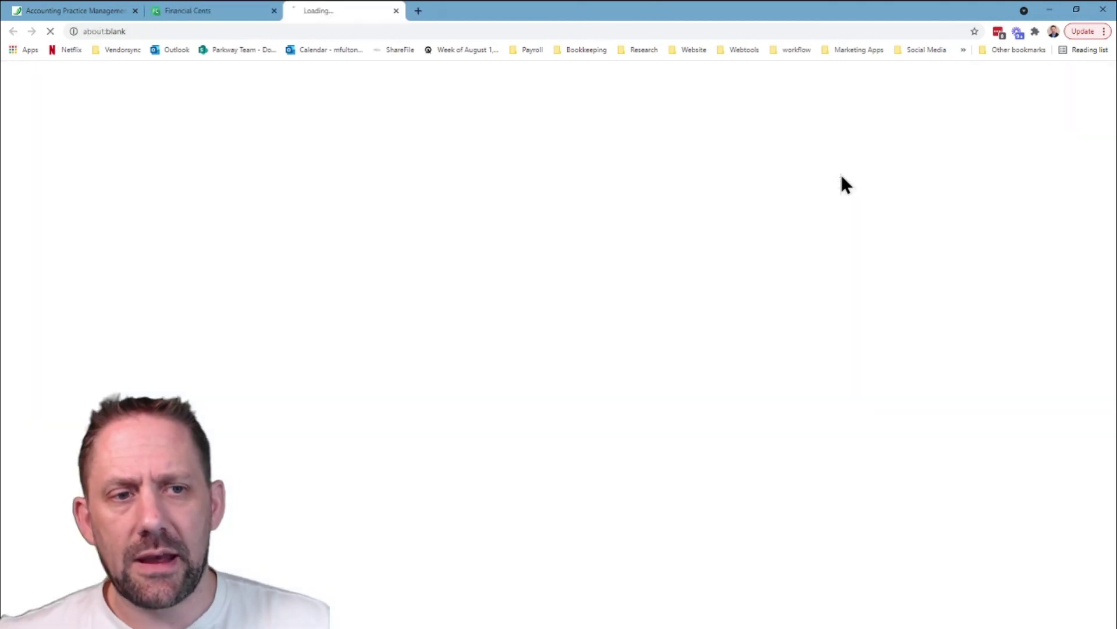